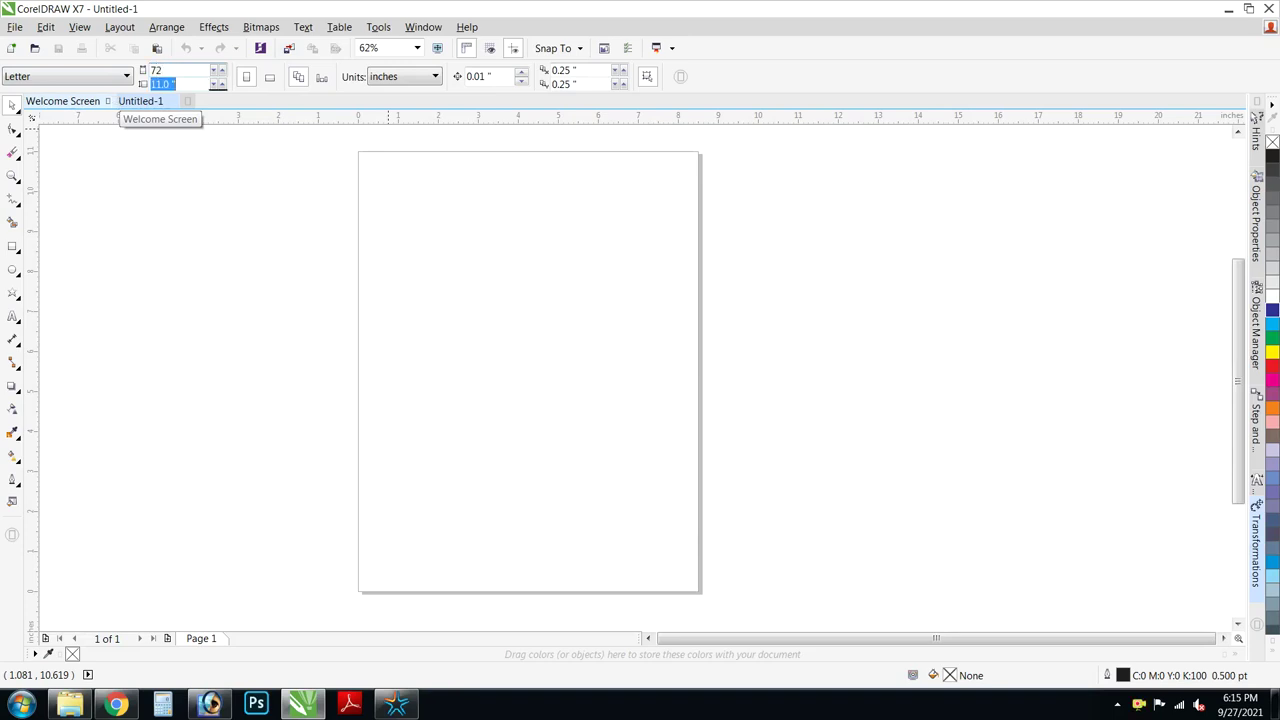
Set the page size to 72 × 36 inches and add a rectangle matching the page.
{"action": "key", "text": "Return"}
{"action": "scroll", "coordinate": [348, 316], "scroll_direction": "down", "scroll_amount": 6}
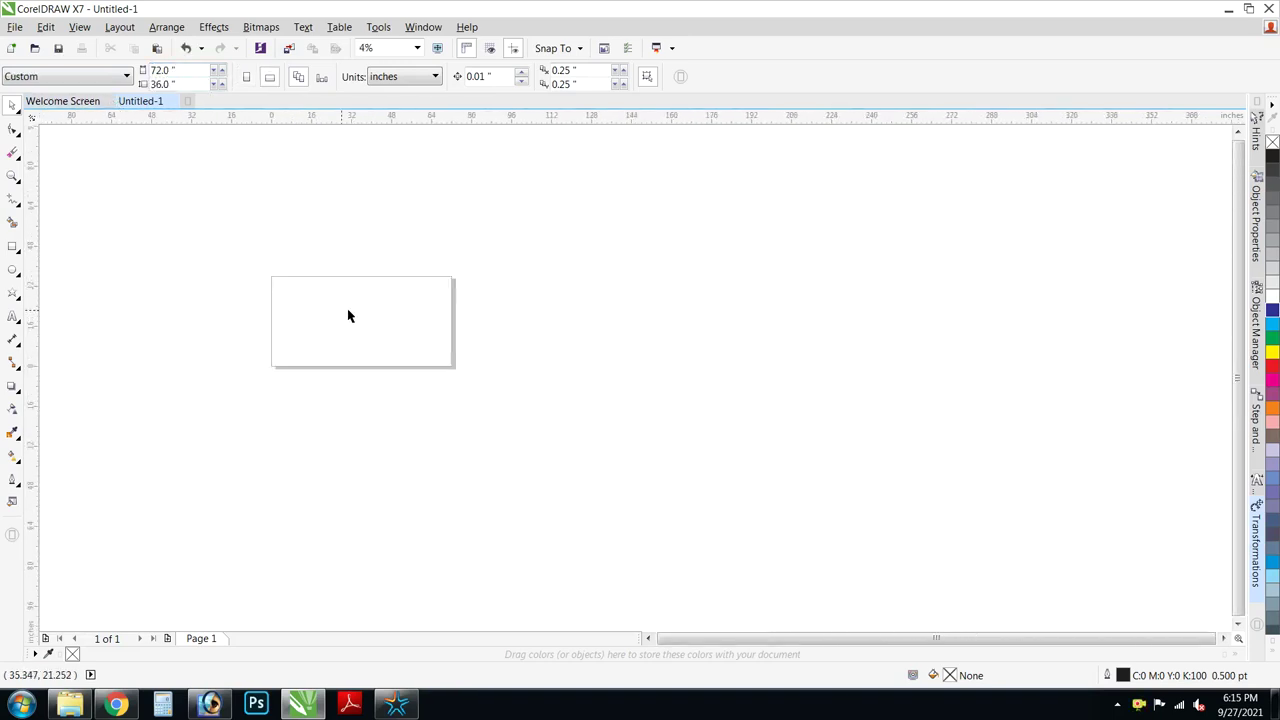
{"action": "double_click", "coordinate": [14, 249]}
{"action": "key", "text": "F4"}
Duplicate the page rectangle at 69 × 33 inches and centre the copy horizontally and vertically within the original.
{"action": "key", "text": "space"}
{"action": "left_click_drag", "start_coordinate": [420, 229], "coordinate": [463, 268]}
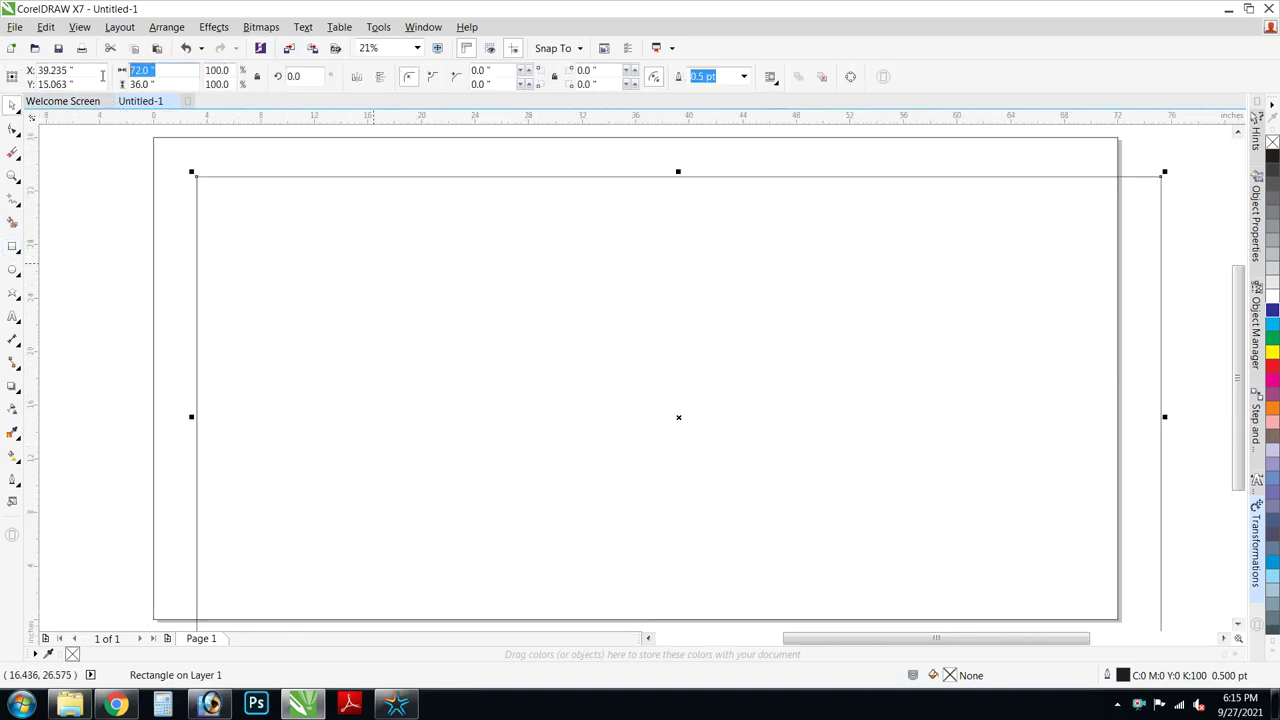
{"action": "left_click", "coordinate": [217, 156], "text": "shift"}
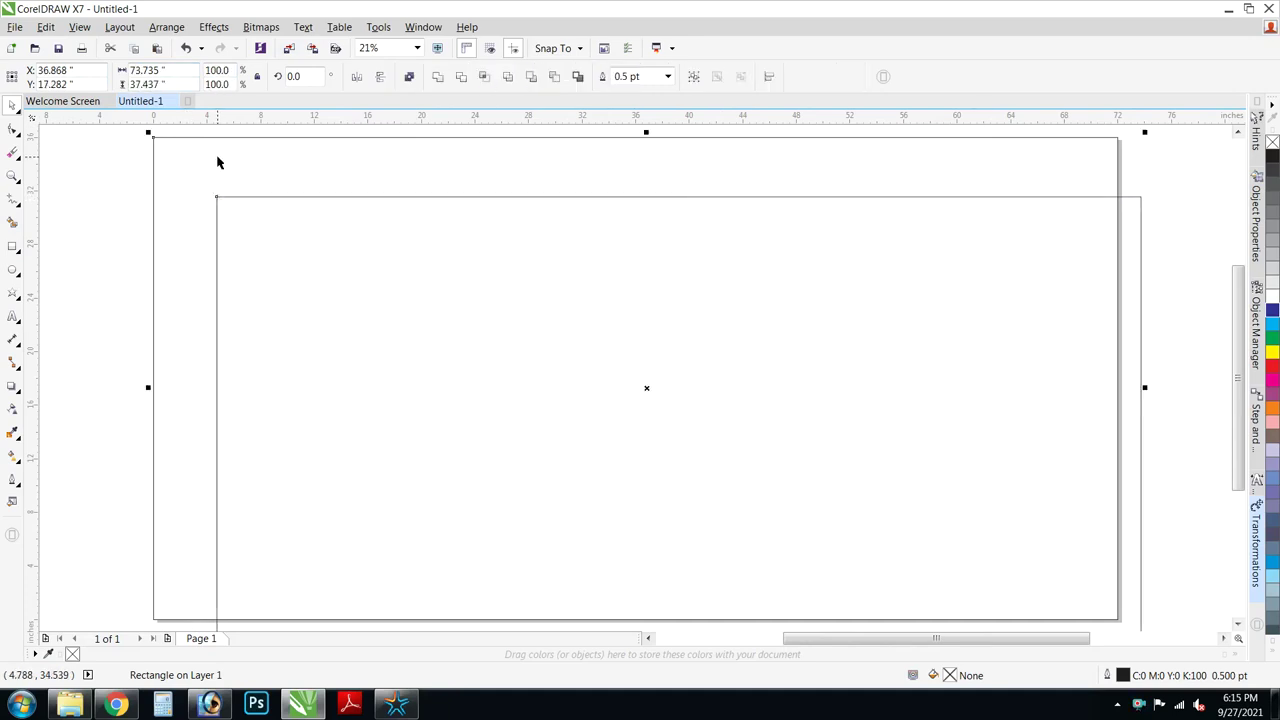
{"action": "key", "text": "c"}
{"action": "key", "text": "e"}
{"action": "scroll", "coordinate": [287, 244], "scroll_direction": "down", "scroll_amount": 2}
{"action": "left_click_drag", "start_coordinate": [177, 171], "coordinate": [876, 506]}
{"action": "scroll", "coordinate": [875, 511], "scroll_direction": "up", "scroll_amount": 2}
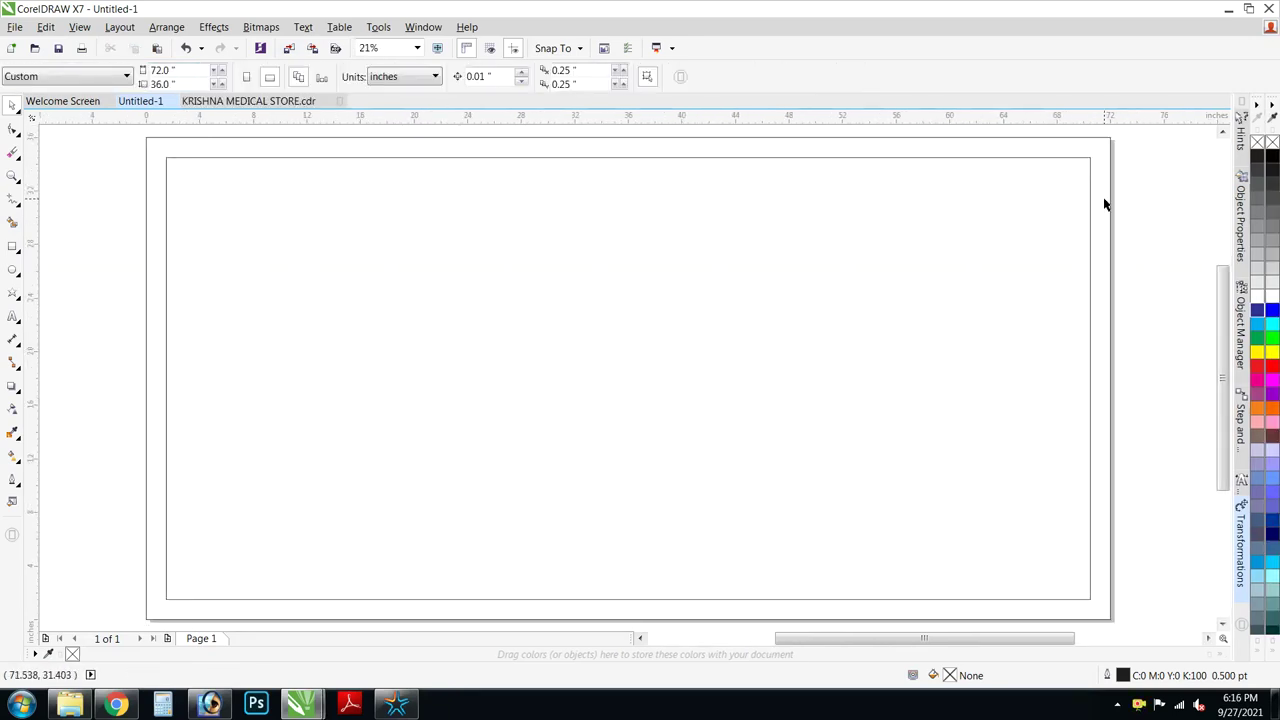
Fill the outer page rectangle with yellow.
{"action": "left_click", "coordinate": [1107, 204]}
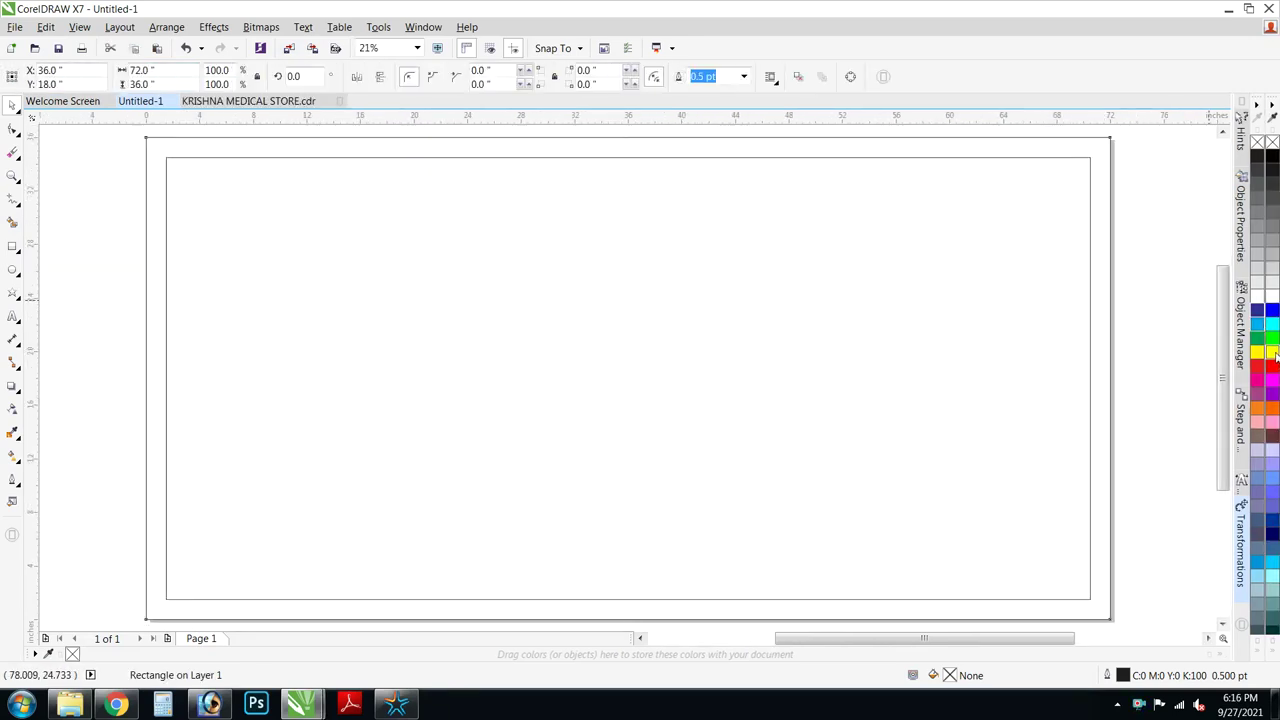
{"action": "left_click", "coordinate": [1273, 353]}
{"action": "key", "text": "Escape"}
{"action": "scroll", "coordinate": [471, 263], "scroll_direction": "down", "scroll_amount": 1}
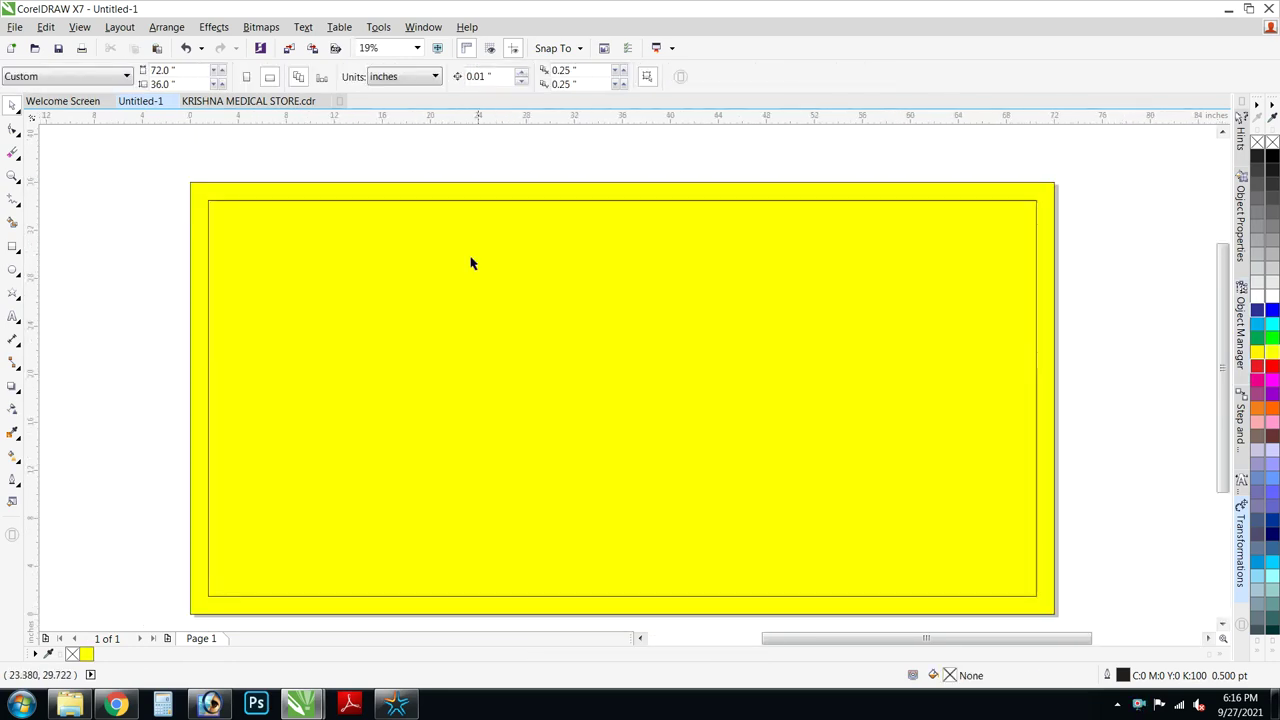
Draw a wide ellipse about 82 × 15.2 inches over the banner's upper edge and centre it horizontally on the page rectangle.
{"action": "left_click", "coordinate": [12, 270]}
{"action": "mouse_move", "coordinate": [146, 128]}
{"action": "left_mouse_down"}
{"action": "mouse_move", "coordinate": [1134, 323]}
{"action": "mouse_move", "coordinate": [1139, 297]}
{"action": "left_mouse_up"}
{"action": "key", "text": "space"}
{"action": "left_click_drag", "start_coordinate": [1085, 242], "coordinate": [1074, 236]}
{"action": "left_click_drag", "start_coordinate": [634, 293], "coordinate": [635, 315]}
{"action": "left_click_drag", "start_coordinate": [829, 249], "coordinate": [823, 249]}
{"action": "left_click", "coordinate": [1049, 313], "text": "shift"}
{"action": "key", "text": "c"}
Duplicate the ellipse slightly above the original.
{"action": "left_click", "coordinate": [1085, 304]}
{"action": "left_click", "coordinate": [1028, 243]}
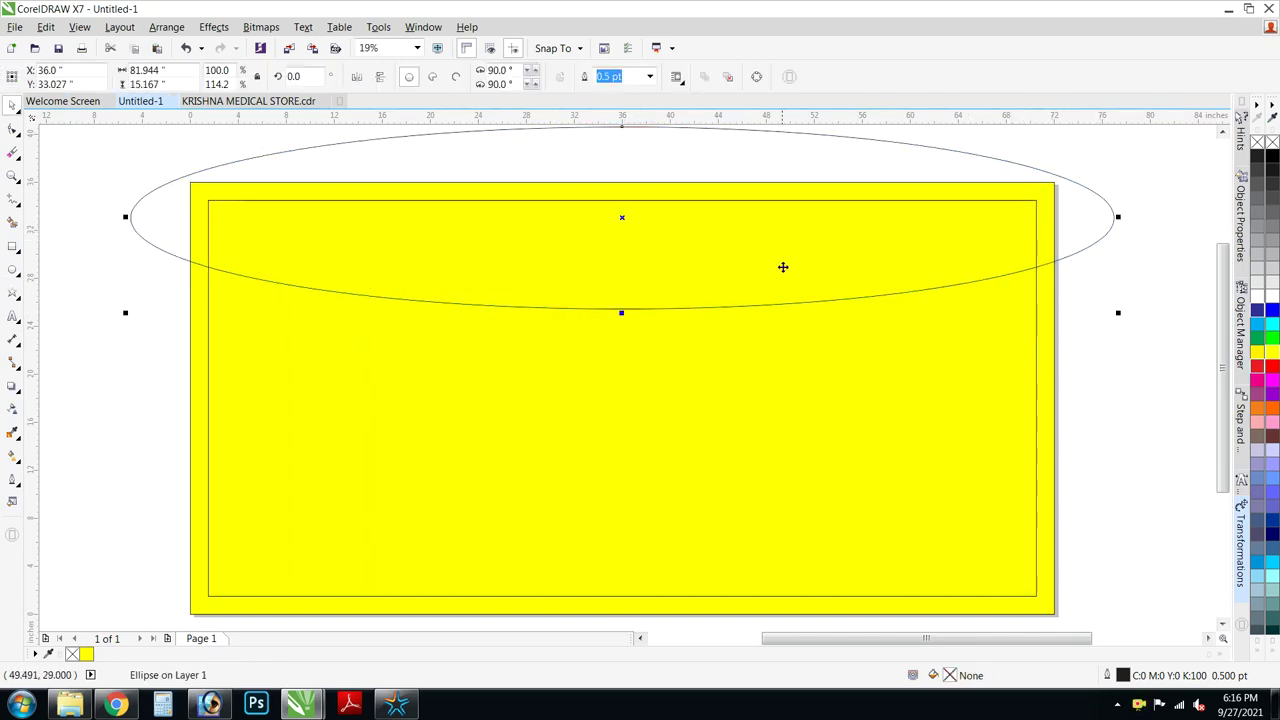
{"action": "scroll", "coordinate": [779, 268], "scroll_direction": "down", "scroll_amount": 1}
{"action": "scroll", "coordinate": [774, 252], "scroll_direction": "up", "scroll_amount": 1}
{"action": "left_click_drag", "start_coordinate": [773, 252], "coordinate": [771, 240]}
Fill the lower ellipse with blue and the upper ellipse with green (C100 Y100).
{"action": "left_click", "coordinate": [1108, 343]}
{"action": "left_click", "coordinate": [1089, 266]}
{"action": "left_click", "coordinate": [1272, 311]}
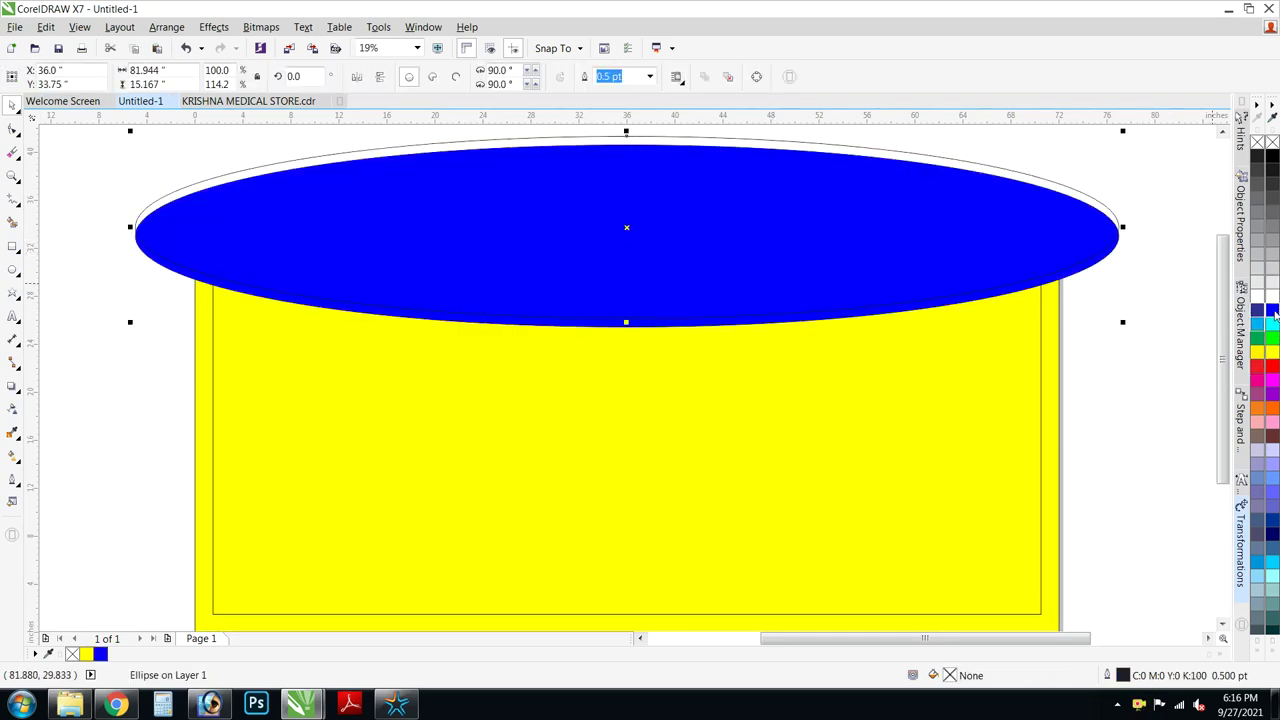
{"action": "left_click", "coordinate": [1272, 340]}
{"action": "left_click", "coordinate": [1257, 340]}
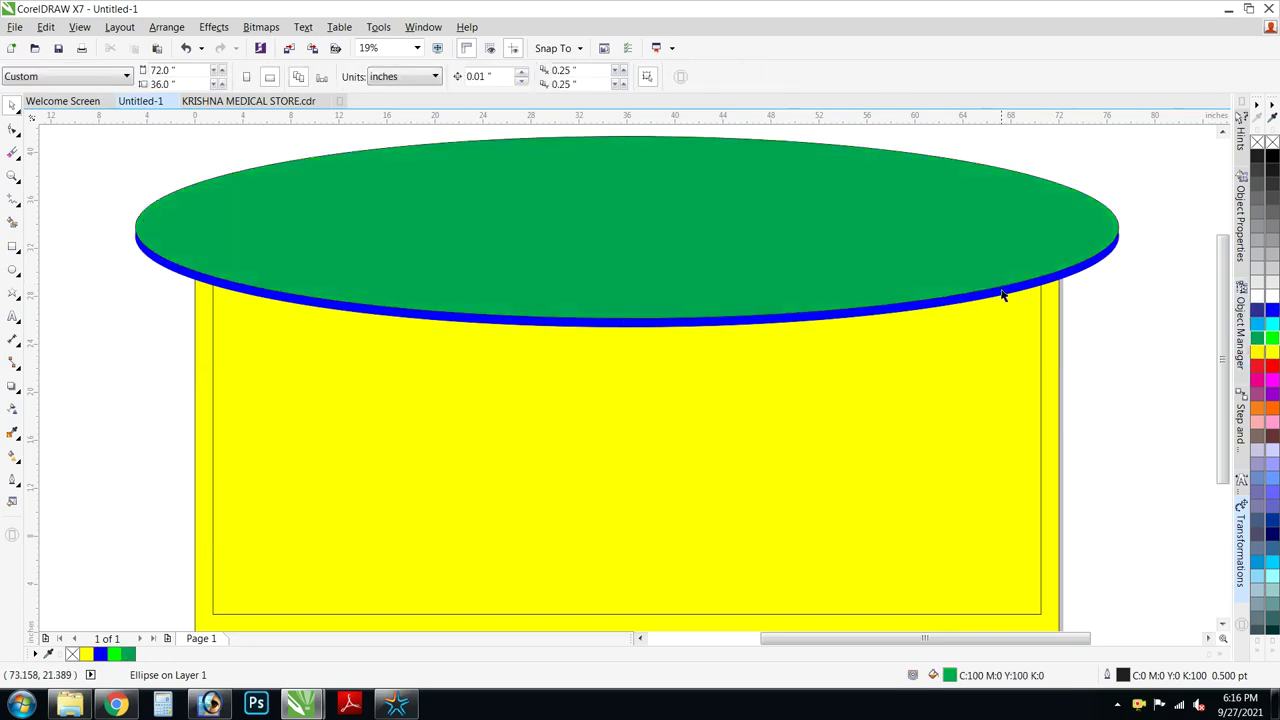
{"action": "left_click", "coordinate": [1029, 292], "text": "shift"}
{"action": "right_click", "coordinate": [1257, 143]}
{"action": "key", "text": "ctrl+z"}
Place both ellipses inside the yellow page rectangle as a PowerClip.
{"action": "left_click", "coordinate": [1121, 270]}
{"action": "left_click", "coordinate": [1094, 270]}
{"action": "right_click", "coordinate": [1090, 242]}
{"action": "left_click", "coordinate": [1120, 248]}
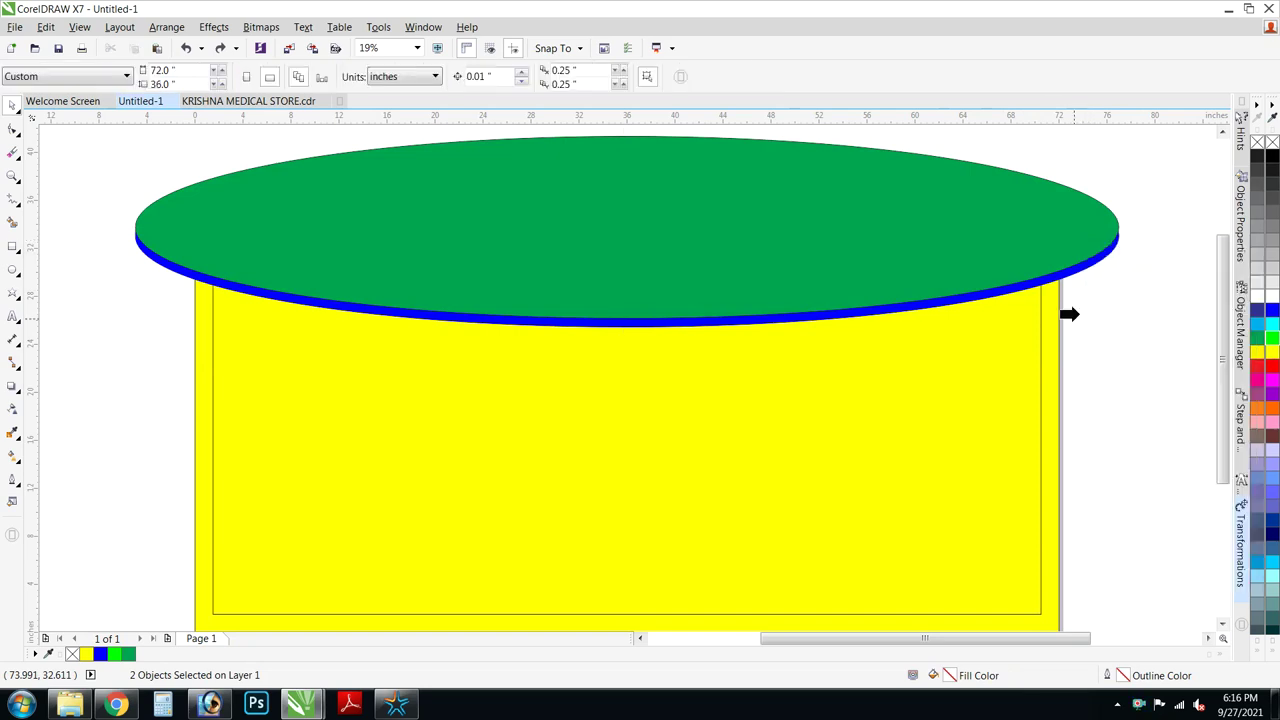
{"action": "left_click", "coordinate": [1060, 312]}
Edit the PowerClip contents to remove the outlines from both ellipses.
{"action": "left_click", "coordinate": [1101, 299]}
{"action": "double_click", "coordinate": [1056, 275]}
{"action": "left_click", "coordinate": [1092, 244]}
{"action": "left_click", "coordinate": [1142, 236]}
{"action": "right_click", "coordinate": [1257, 144]}
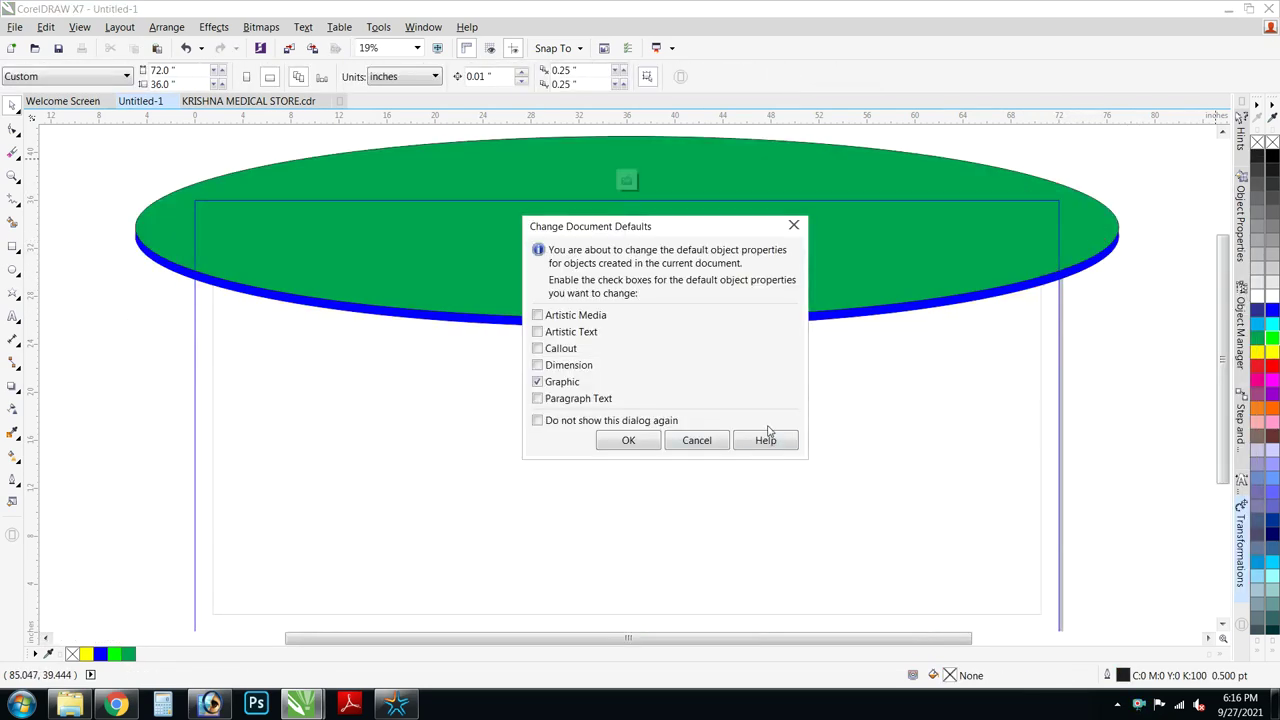
{"action": "left_click", "coordinate": [712, 440]}
{"action": "left_click", "coordinate": [848, 295]}
{"action": "left_click", "coordinate": [866, 317], "text": "shift"}
{"action": "right_click", "coordinate": [1256, 143]}
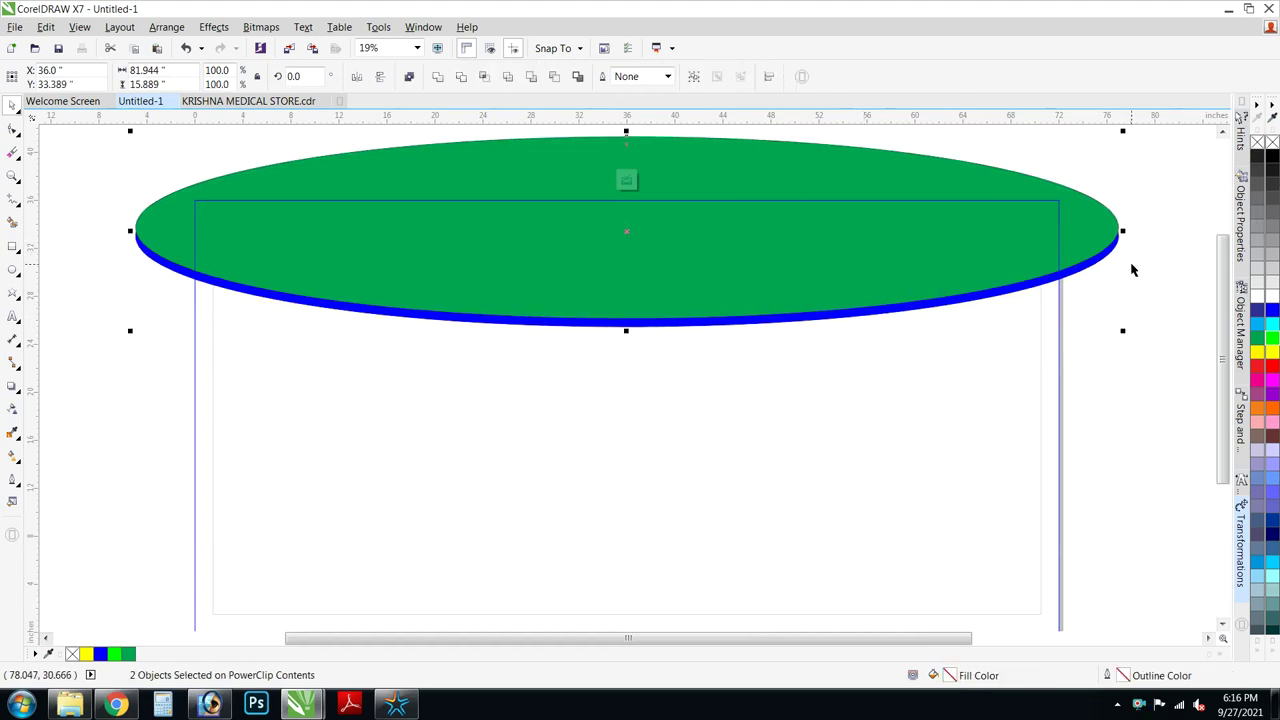
{"action": "left_click", "coordinate": [1131, 270], "text": "ctrl"}
{"action": "left_click", "coordinate": [1131, 270]}
Give the page rectangle a yellow-to-white linear fountain fill rotated 90°.
{"action": "scroll", "coordinate": [700, 300], "scroll_direction": "down", "scroll_amount": 1}
{"action": "left_click", "coordinate": [700, 303]}
{"action": "left_click_drag", "start_coordinate": [356, 209], "coordinate": [1034, 558]}
{"action": "key", "text": "F4"}
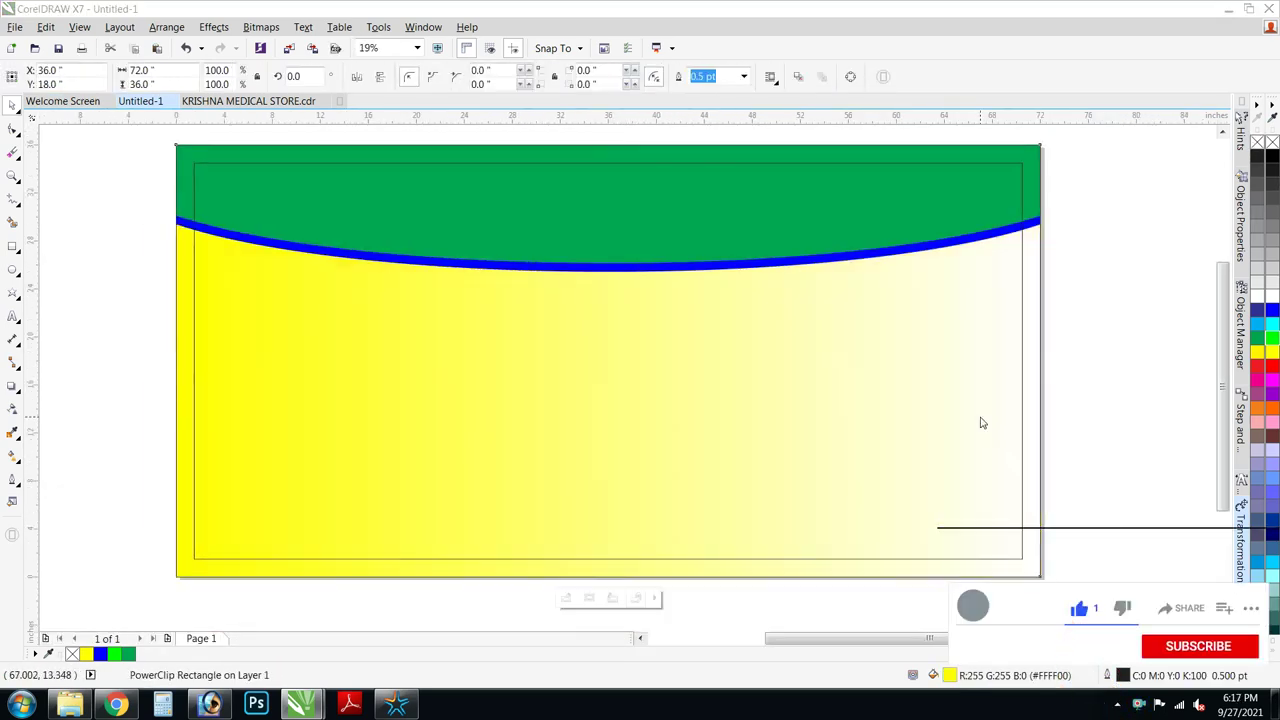
{"action": "key", "text": "F11"}
{"action": "type", "text": "90"}
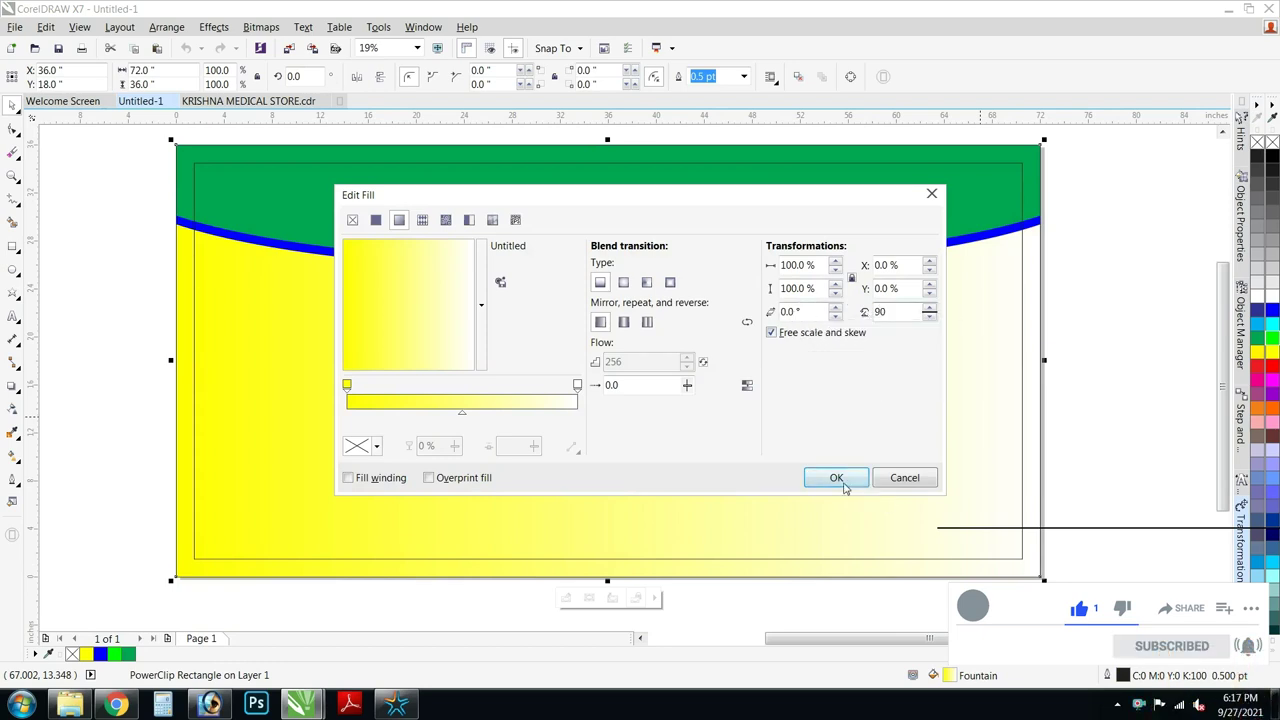
{"action": "left_click", "coordinate": [836, 477]}
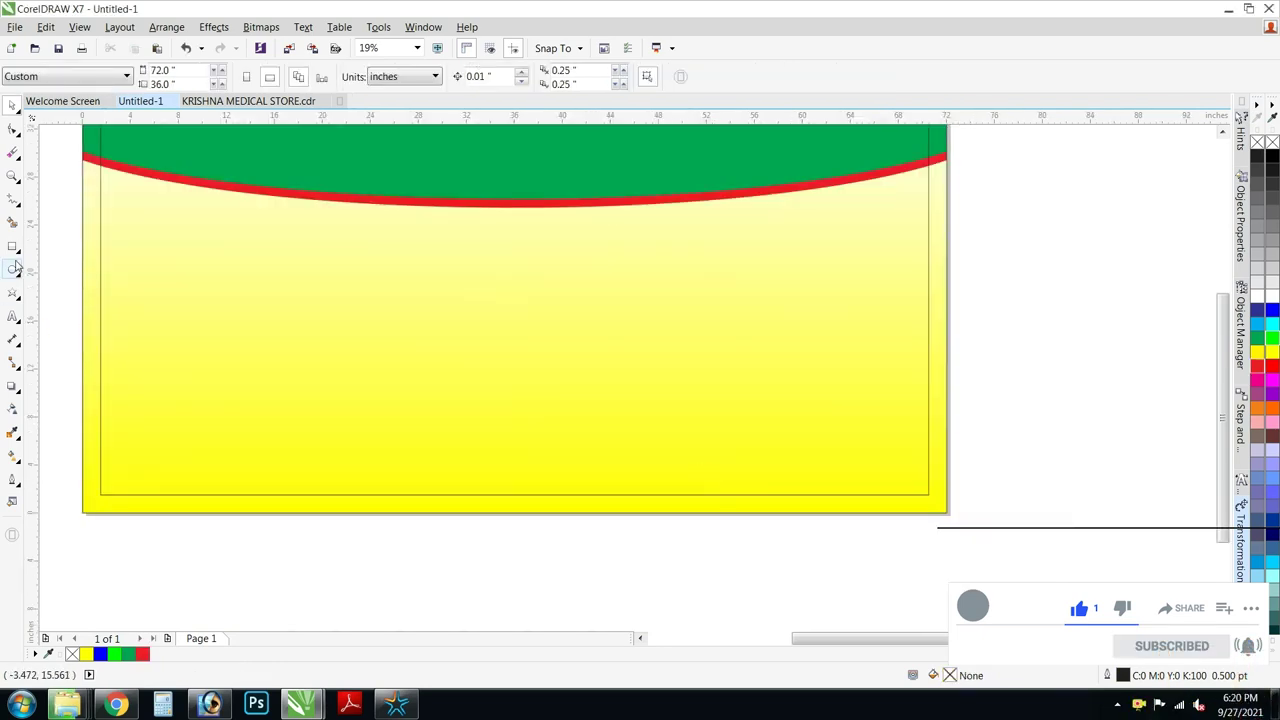
Draw a full-width rectangle about 72 × 11.1 inches along the banner's lower edge and align it to the page rectangle's bottom.
{"action": "left_click", "coordinate": [12, 268]}
{"action": "scroll", "coordinate": [427, 347], "scroll_direction": "left", "scroll_amount": 3}
{"action": "left_click", "coordinate": [12, 246]}
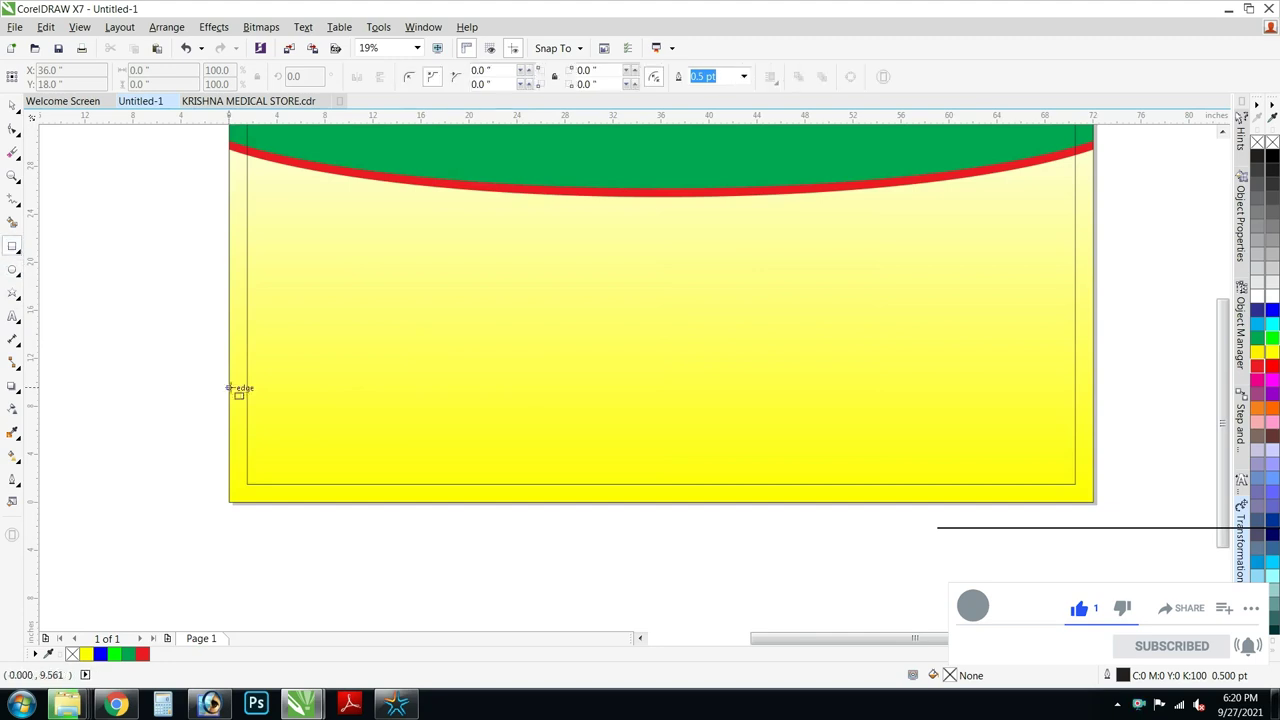
{"action": "mouse_move", "coordinate": [226, 365]}
{"action": "left_mouse_down"}
{"action": "mouse_move", "coordinate": [1066, 551]}
{"action": "mouse_move", "coordinate": [1096, 502]}
{"action": "left_mouse_up"}
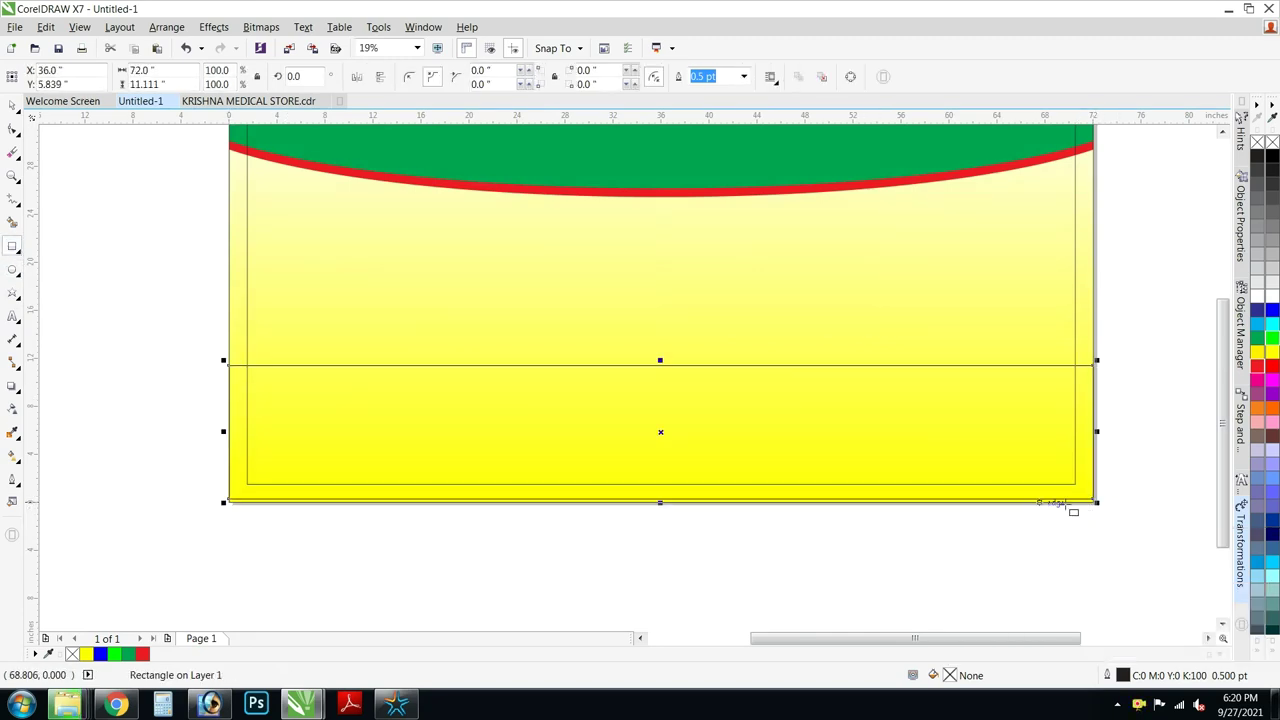
{"action": "left_click", "coordinate": [1085, 344], "text": "shift"}
{"action": "key", "text": "b"}
Convert the lower rectangle to curves and bend its upper edge into a gentle S-shaped wave.
{"action": "left_click", "coordinate": [1037, 449]}
{"action": "left_click", "coordinate": [14, 128]}
{"action": "key", "text": "ctrl+q"}
{"action": "right_click", "coordinate": [515, 372]}
{"action": "left_click", "coordinate": [555, 437]}
{"action": "left_click_drag", "start_coordinate": [514, 371], "coordinate": [814, 320]}
{"action": "left_click_drag", "start_coordinate": [510, 420], "coordinate": [592, 433]}
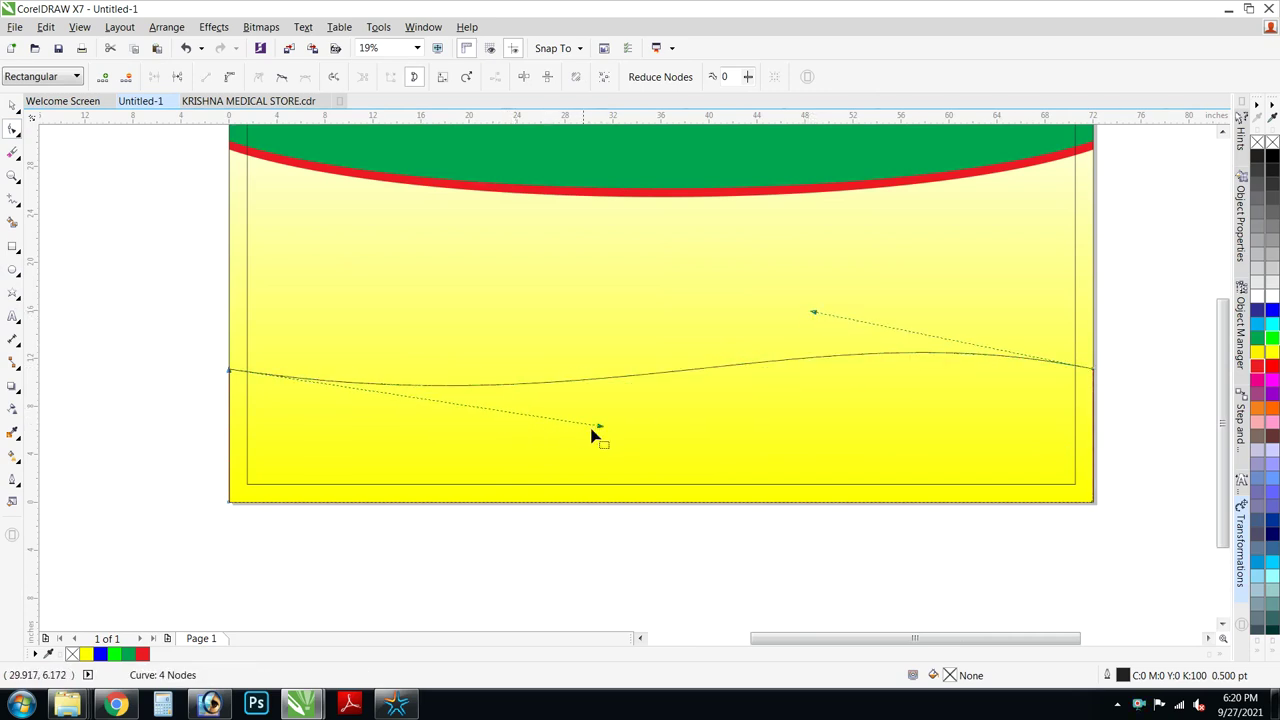
Stretch the wave shape to about 14.7 inches tall and align its bottom with the page rectangle.
{"action": "key", "text": "space"}
{"action": "left_click_drag", "start_coordinate": [660, 348], "coordinate": [660, 321]}
{"action": "left_click", "coordinate": [1084, 301], "text": "shift"}
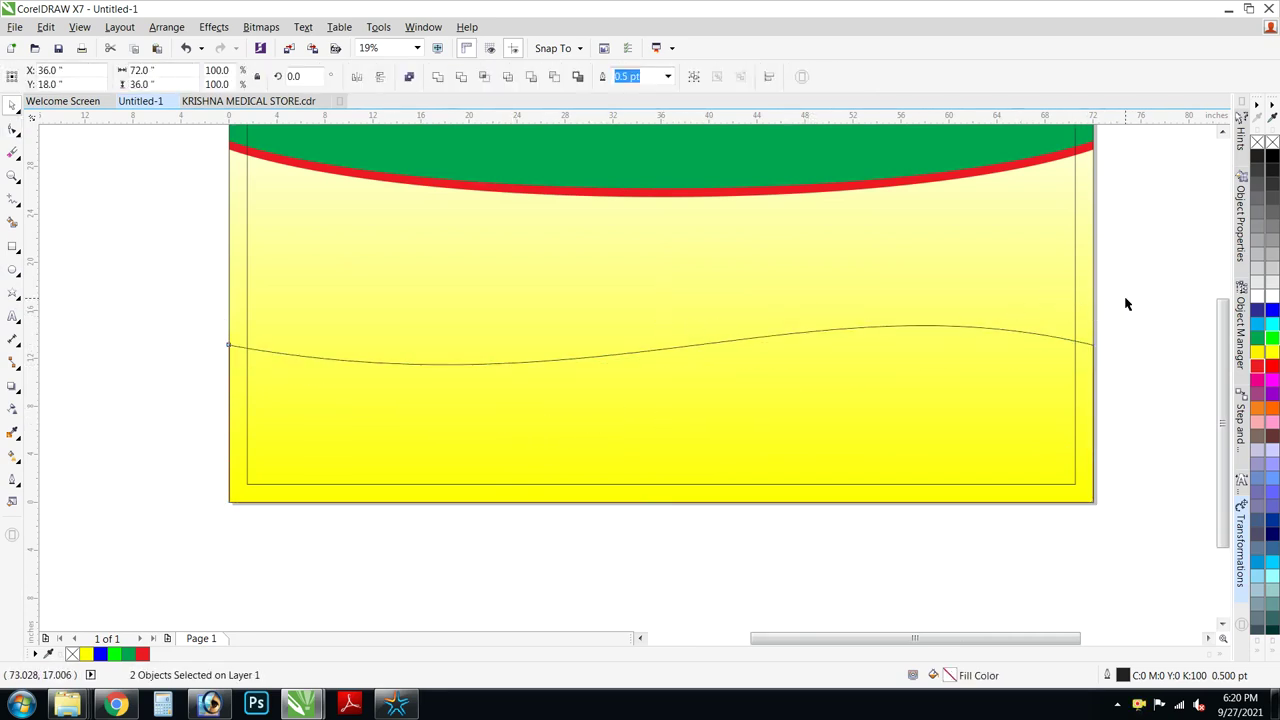
Remove the wave shape's outline and give it a cyan-to-white fountain fill rotated 90°.
{"action": "left_click", "coordinate": [1258, 324]}
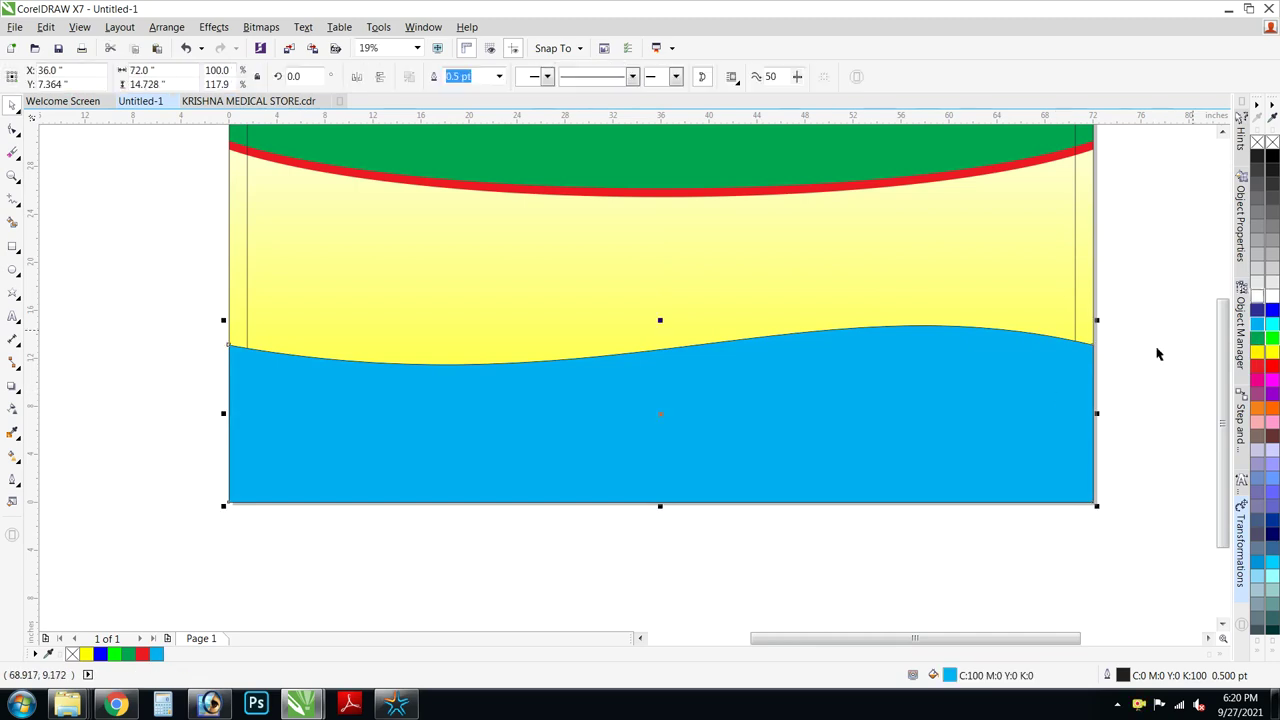
{"action": "right_click", "coordinate": [1258, 143]}
{"action": "key", "text": "F11"}
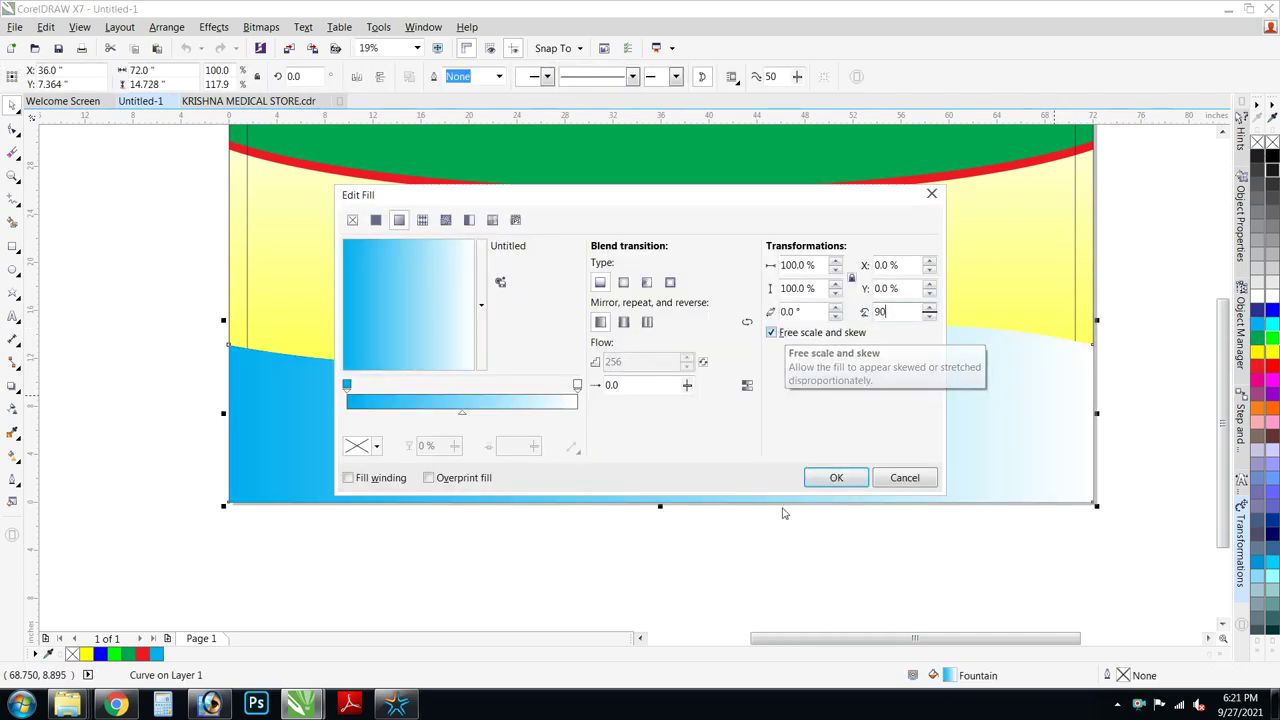
{"action": "left_click", "coordinate": [836, 477]}
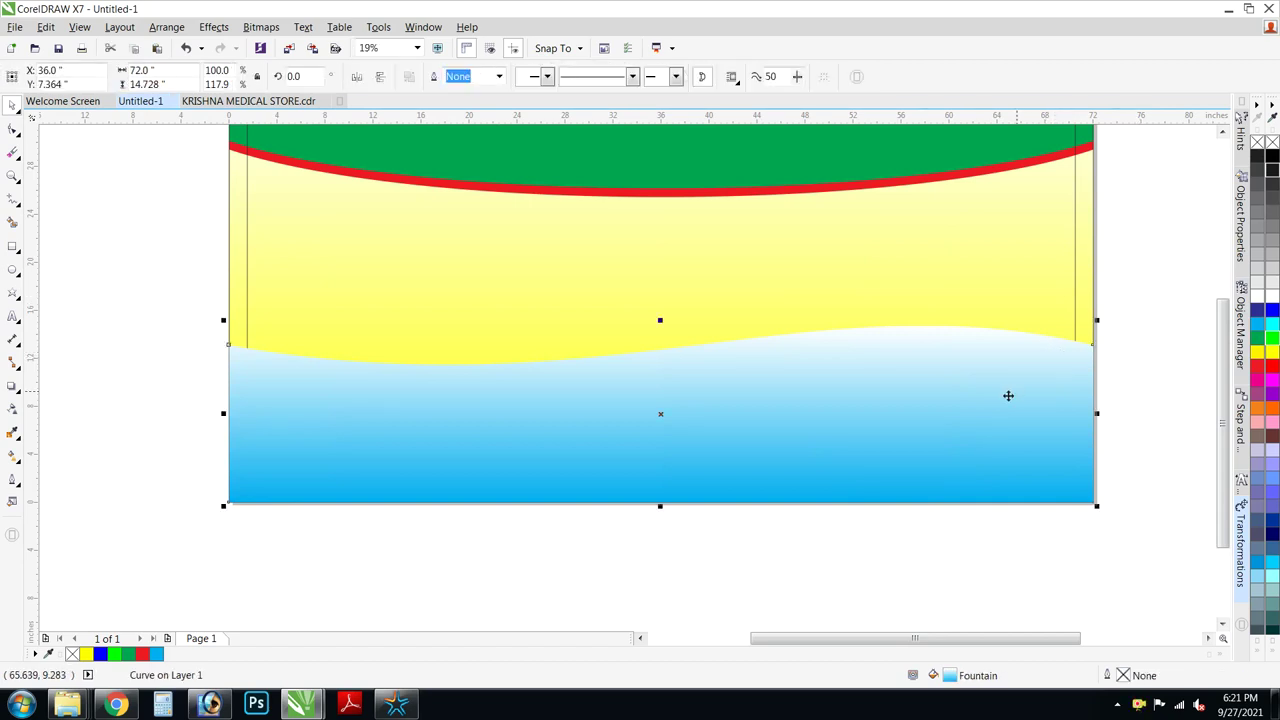
Change the white end colour of the wave's fountain fill to C100 M100 Y0 K0.
{"action": "key", "text": "F11"}
{"action": "left_click", "coordinate": [370, 446]}
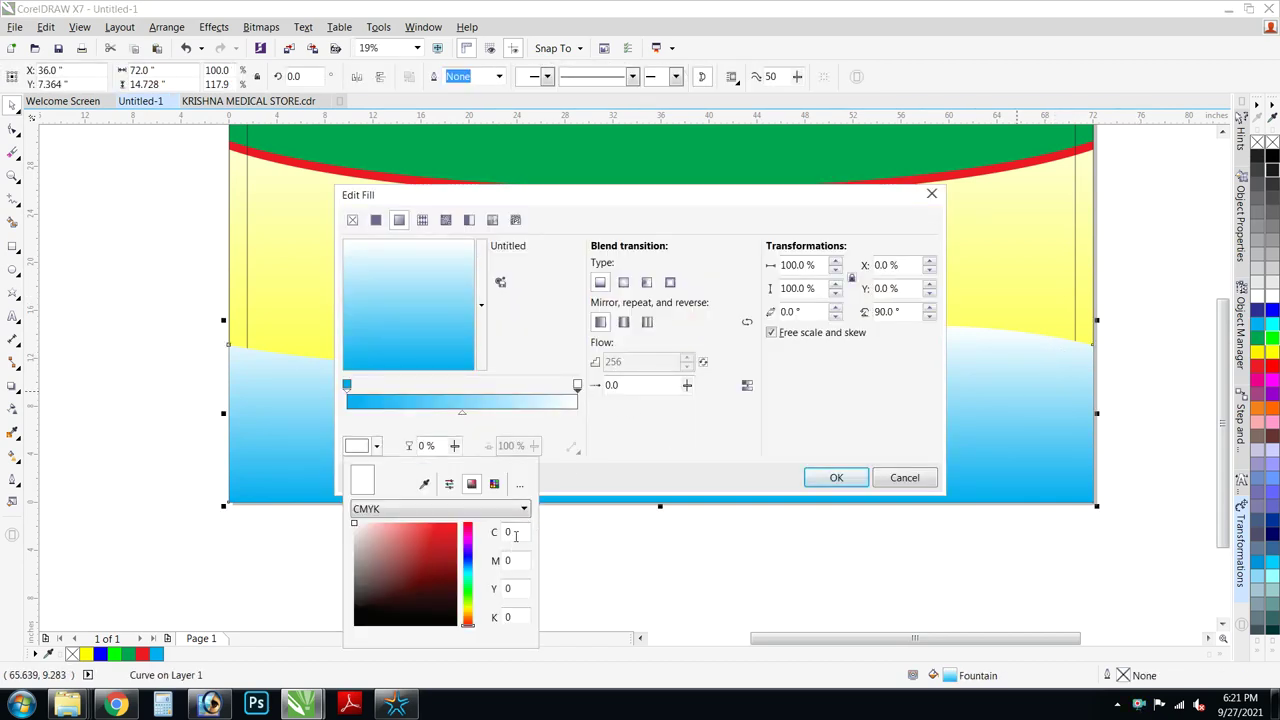
{"action": "type", "text": "100"}
{"action": "key", "text": "Tab"}
{"action": "type", "text": "100"}
{"action": "key", "text": "Tab"}
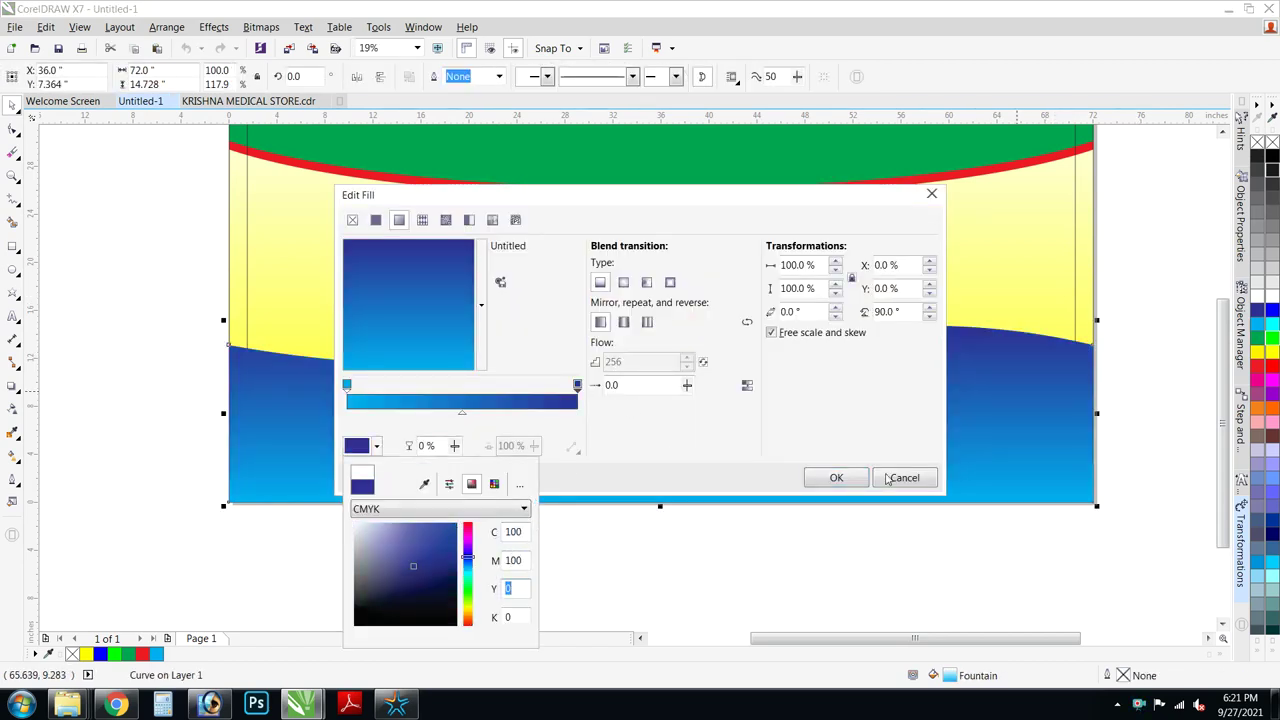
{"action": "left_click", "coordinate": [814, 481]}
{"action": "left_click", "coordinate": [849, 475]}
Bring the inner border rectangle to the front and PowerClip the wave shape inside the page rectangle.
{"action": "left_click", "coordinate": [1041, 307]}
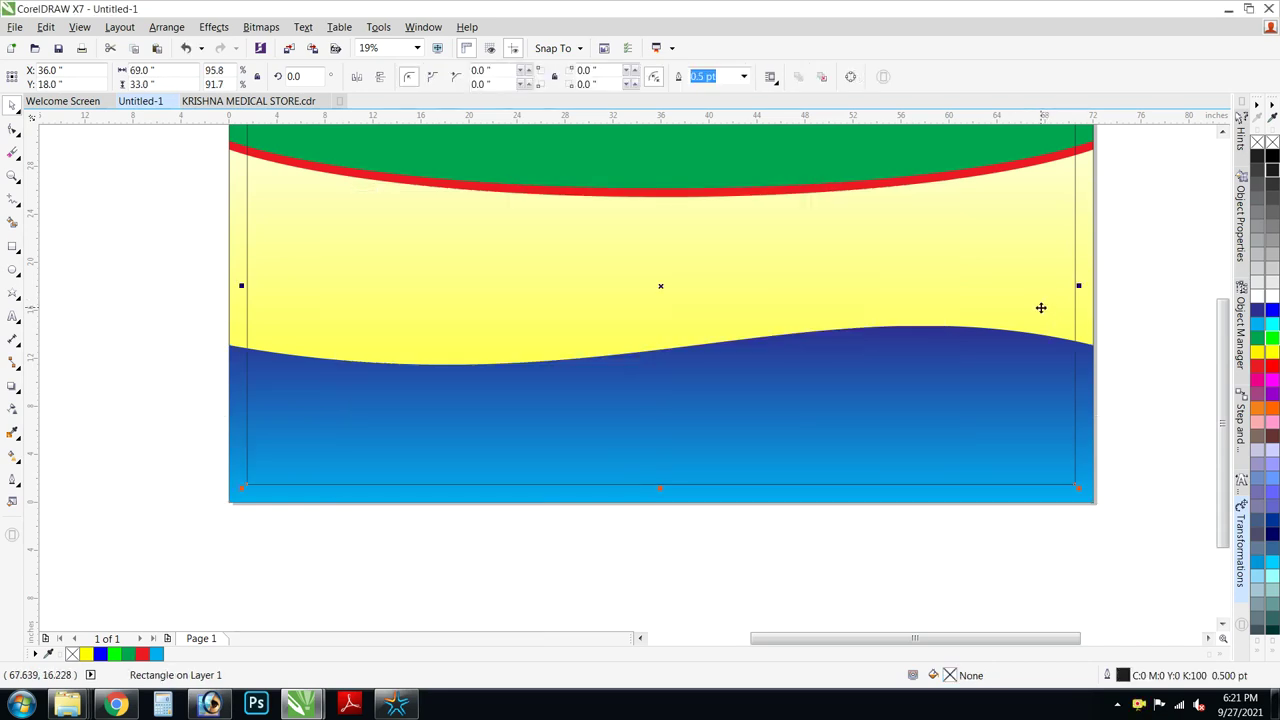
{"action": "left_click", "coordinate": [810, 497]}
{"action": "left_click", "coordinate": [606, 594]}
{"action": "left_click", "coordinate": [188, 489]}
{"action": "left_click", "coordinate": [166, 502]}
{"action": "left_click", "coordinate": [178, 495]}
{"action": "right_click", "coordinate": [178, 495]}
{"action": "left_click", "coordinate": [250, 101]}
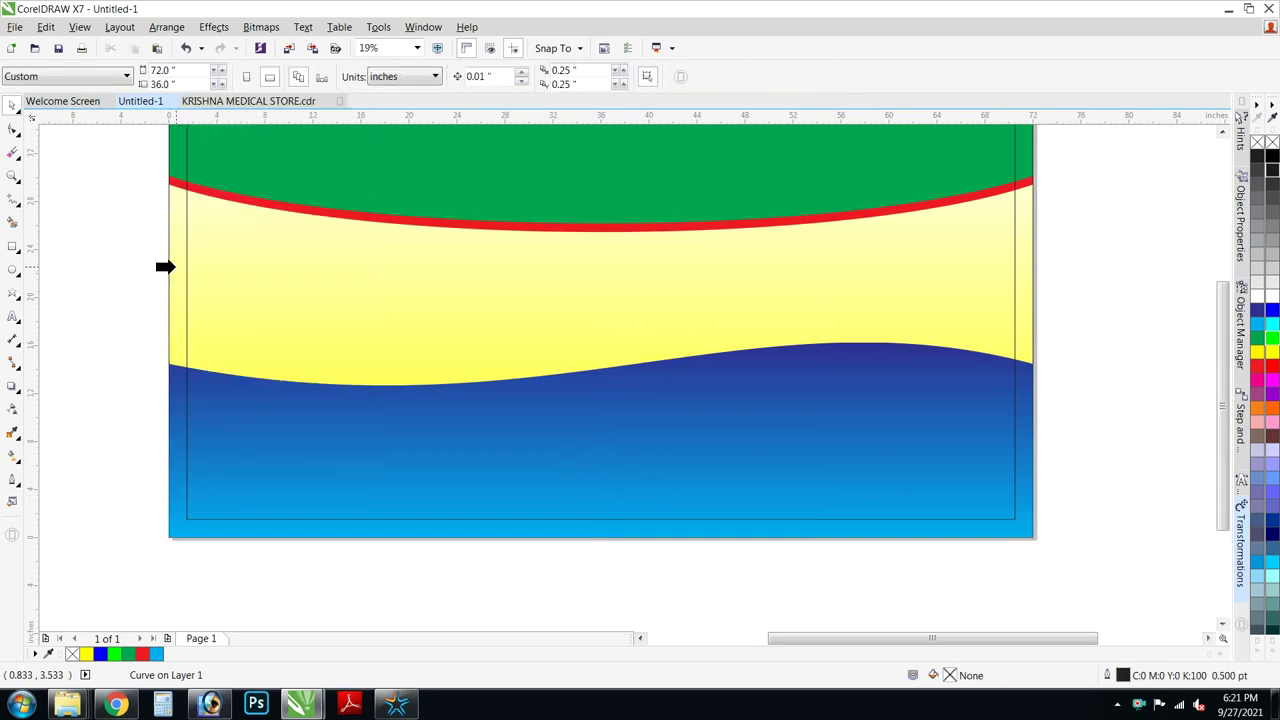
{"action": "left_click", "coordinate": [175, 267]}
Within the PowerClip, stretch the wave to about 16.3 inches tall and duplicate it slightly lower.
{"action": "left_click", "coordinate": [174, 269], "text": "ctrl"}
{"action": "left_click_drag", "start_coordinate": [309, 362], "coordinate": [317, 486]}
{"action": "left_click_drag", "start_coordinate": [904, 388], "coordinate": [904, 400]}
{"action": "right_click", "coordinate": [904, 400]}
{"action": "left_click", "coordinate": [1100, 339]}
{"action": "left_click", "coordinate": [1010, 363]}
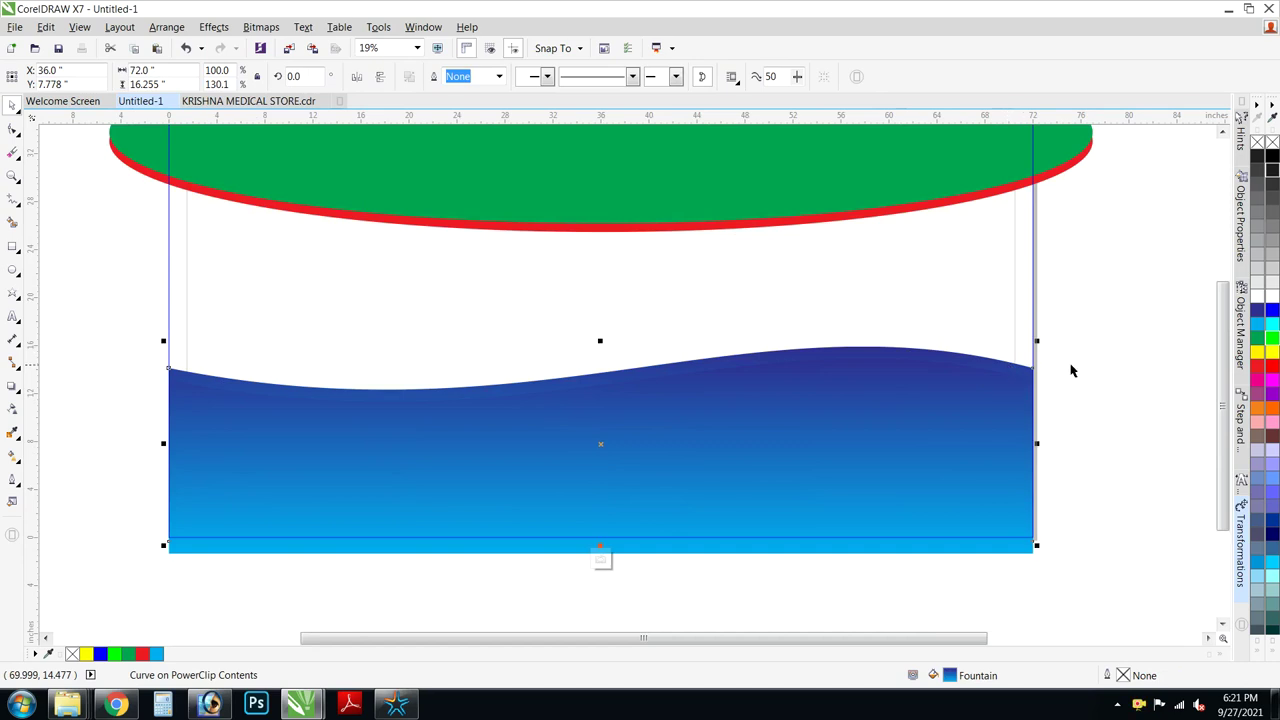
Colour the rear wave orange (M60 Y100) and move both waves up slightly.
{"action": "right_click", "coordinate": [1258, 405]}
{"action": "left_click", "coordinate": [1074, 371]}
{"action": "mouse_move", "coordinate": [108, 348]}
{"action": "left_mouse_down"}
{"action": "mouse_move", "coordinate": [766, 491]}
{"action": "mouse_move", "coordinate": [1058, 578]}
{"action": "mouse_move", "coordinate": [96, 338]}
{"action": "left_mouse_up"}
{"action": "left_click_drag", "start_coordinate": [880, 506], "coordinate": [889, 489]}
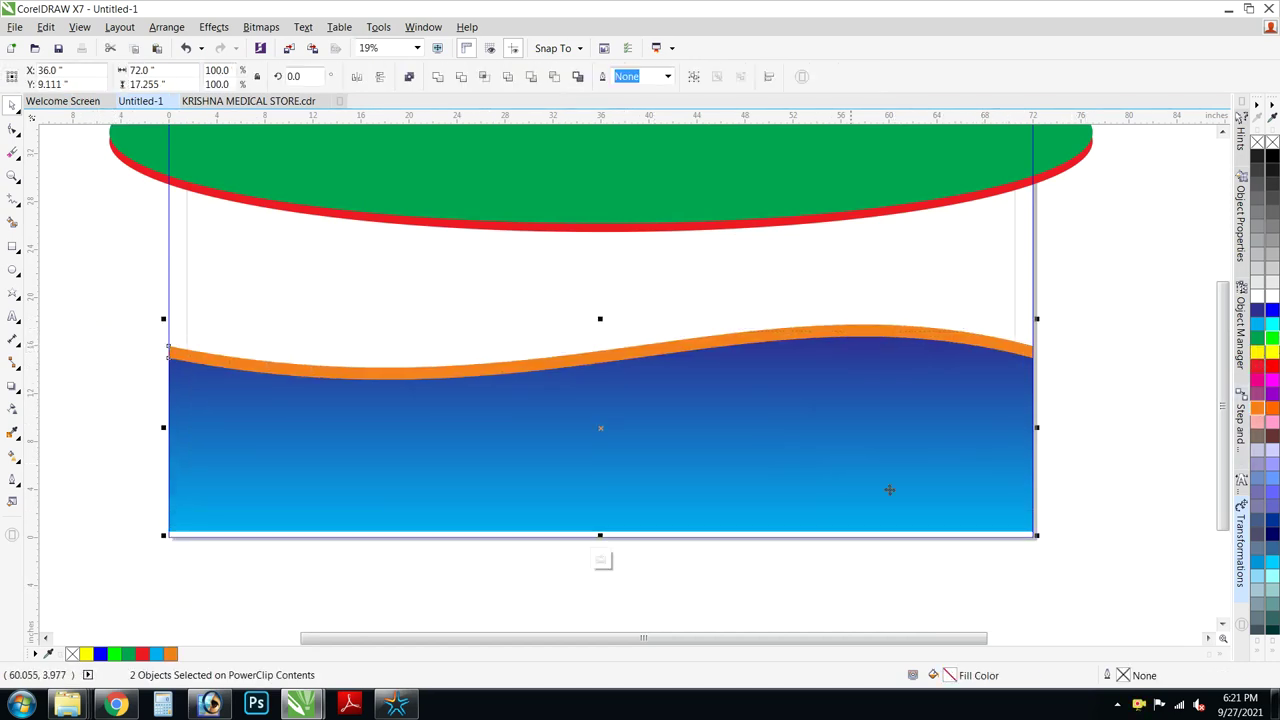
Apply a fountain fill to the orange rear wave and finish editing the PowerClip.
{"action": "left_click", "coordinate": [997, 346]}
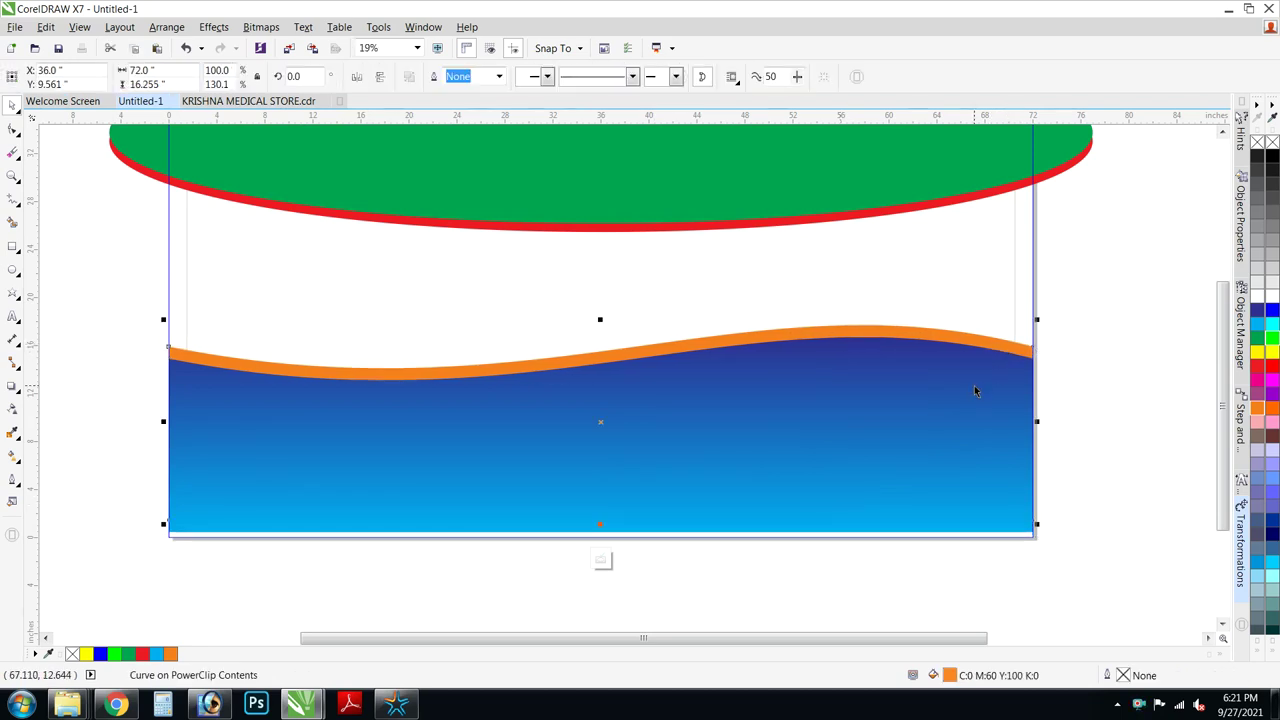
{"action": "key", "text": "F11"}
{"action": "left_click", "coordinate": [812, 480]}
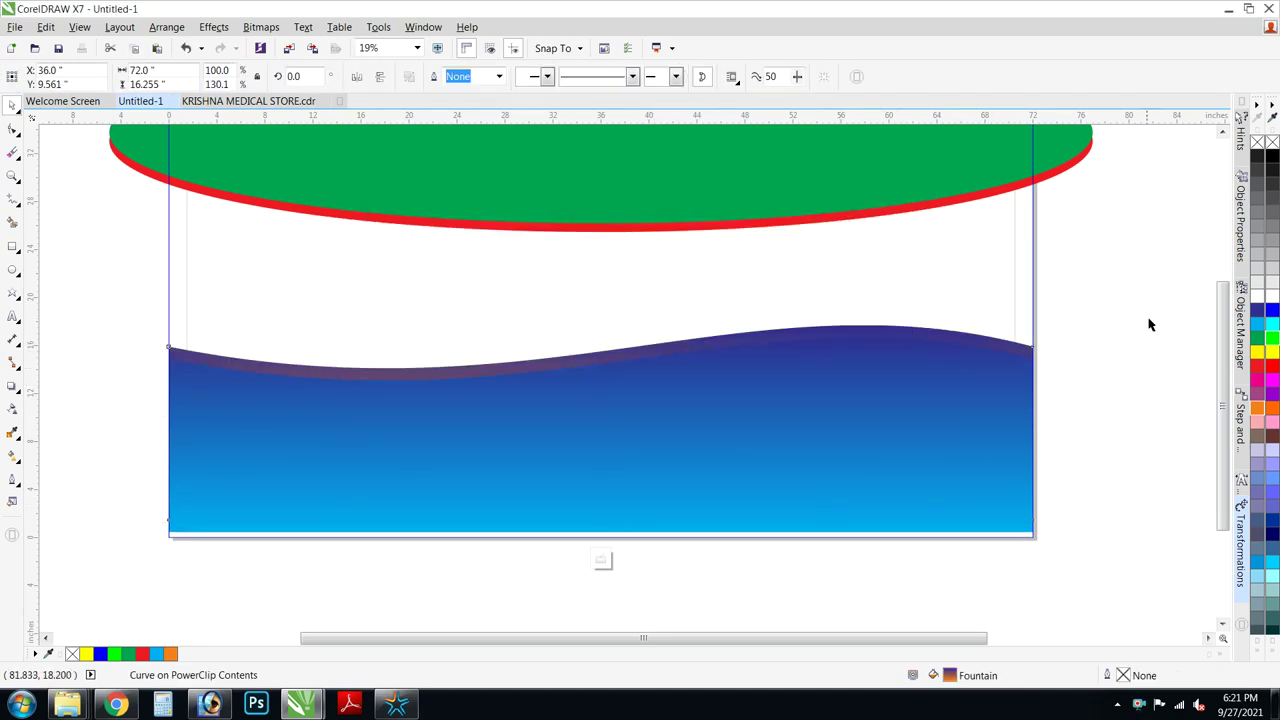
{"action": "left_click", "coordinate": [1143, 330], "text": "ctrl"}
{"action": "scroll", "coordinate": [1116, 370], "scroll_direction": "down", "scroll_amount": 1}
{"action": "scroll", "coordinate": [880, 402], "scroll_direction": "up", "scroll_amount": 1}
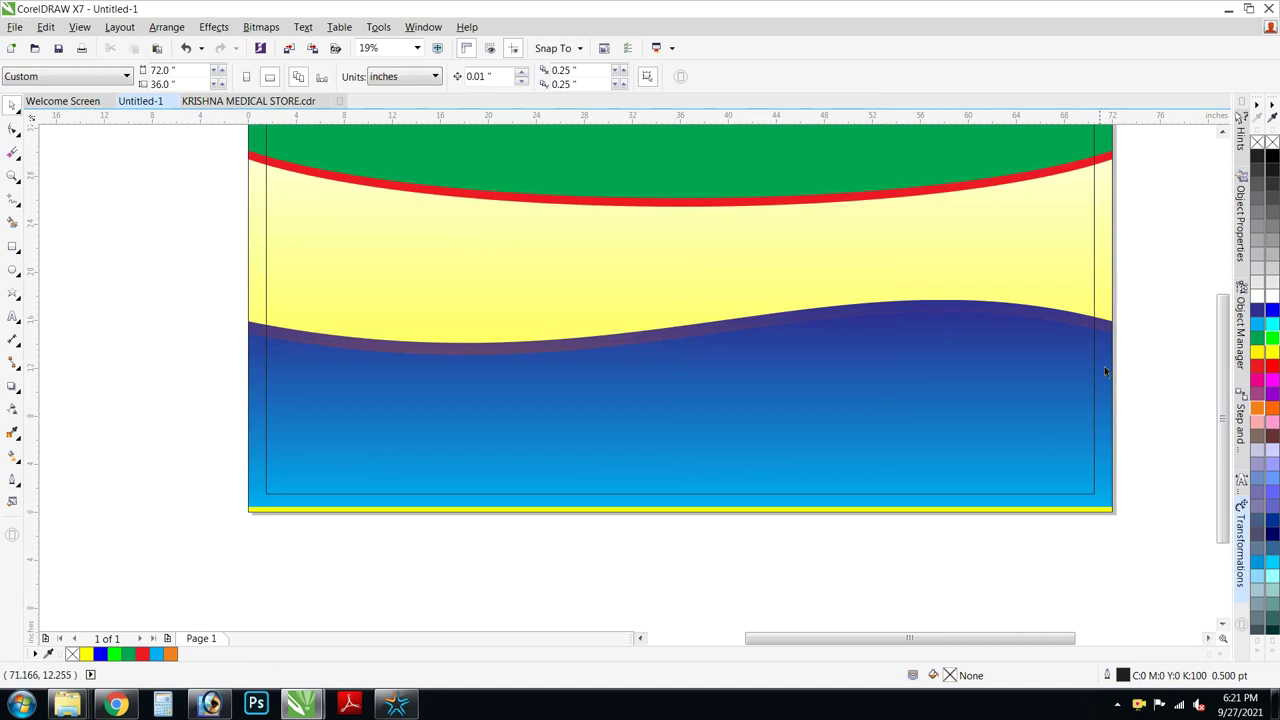
Edit the PowerClip contents again to move both waves down to the page's lower edge.
{"action": "left_click", "coordinate": [1103, 364], "text": "ctrl"}
{"action": "left_click", "coordinate": [1094, 336]}
{"action": "left_click", "coordinate": [1094, 320], "text": "shift"}
{"action": "left_click_drag", "start_coordinate": [1093, 319], "coordinate": [1077, 325]}
{"action": "left_click", "coordinate": [1155, 330], "text": "ctrl"}
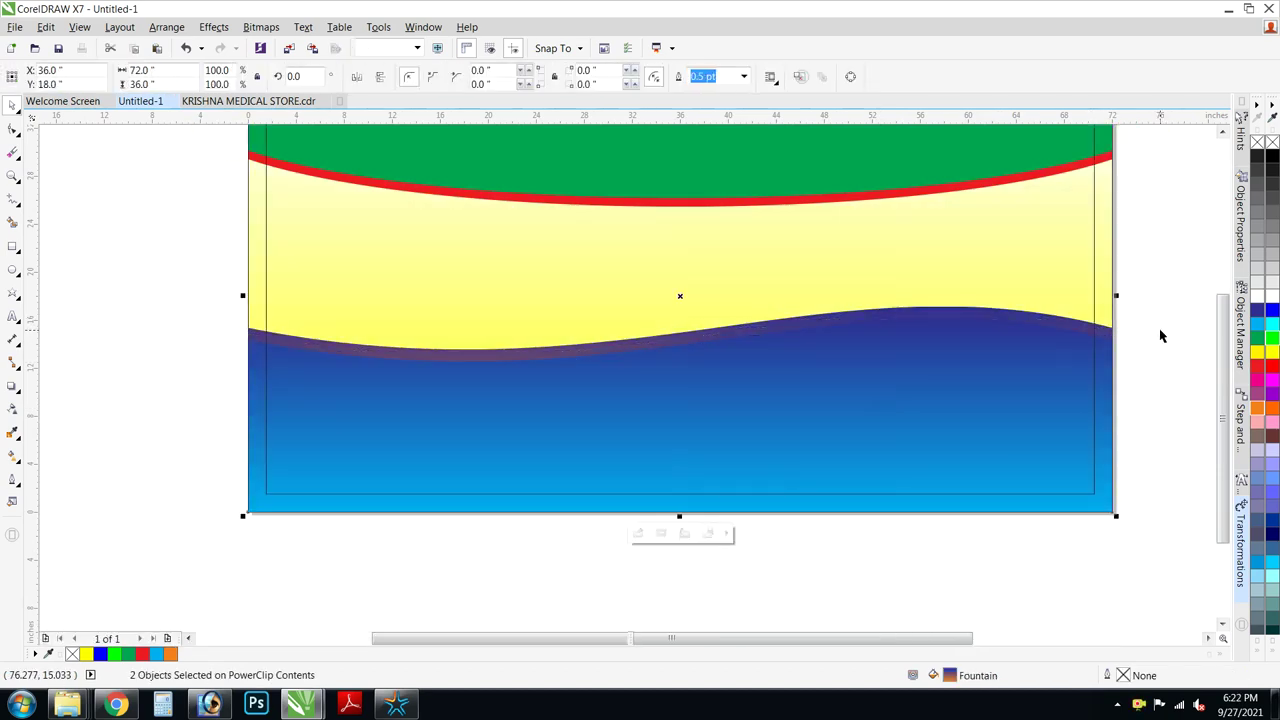
Draw a strip about 48.2 × 5.7 inches and align it to the page rectangle's bottom-left corner.
{"action": "scroll", "coordinate": [557, 491], "scroll_direction": "down", "scroll_amount": 2}
{"action": "left_click", "coordinate": [557, 491]}
{"action": "scroll", "coordinate": [565, 405], "scroll_direction": "up", "scroll_amount": 2}
{"action": "left_click", "coordinate": [8, 244]}
{"action": "left_click_drag", "start_coordinate": [128, 476], "coordinate": [708, 531]}
{"action": "left_click", "coordinate": [148, 463], "text": "shift"}
{"action": "key", "text": "b"}
{"action": "key", "text": "l"}
{"action": "left_click", "coordinate": [498, 583]}
Convert the strip to curves and pull the middle of its right edge inward into a V-shaped notch.
{"action": "left_click", "coordinate": [540, 500]}
{"action": "left_click", "coordinate": [12, 131]}
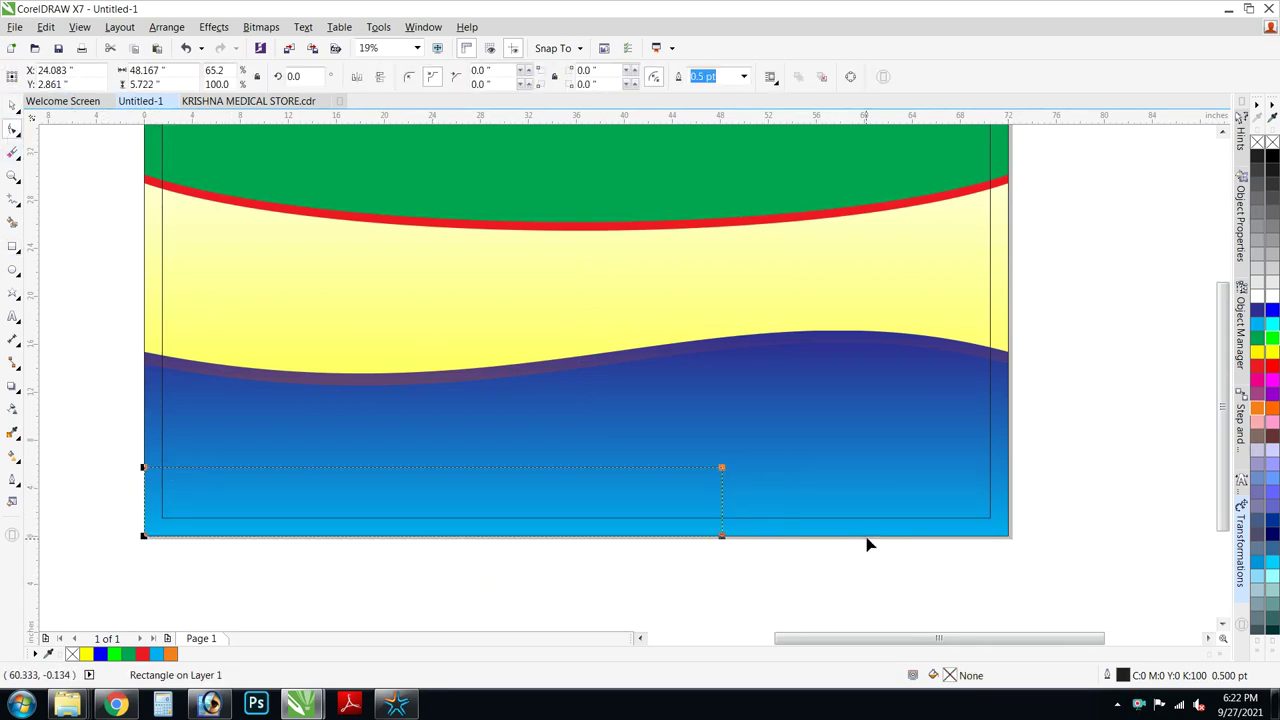
{"action": "key", "text": "ctrl+q"}
{"action": "left_click_drag", "start_coordinate": [722, 506], "coordinate": [694, 506]}
Duplicate the notched strip about 43 inches to the right along the banner's lower edge.
{"action": "key", "text": "space"}
{"action": "left_click_drag", "start_coordinate": [578, 480], "coordinate": [1101, 473]}
{"action": "right_click", "coordinate": [1101, 473]}
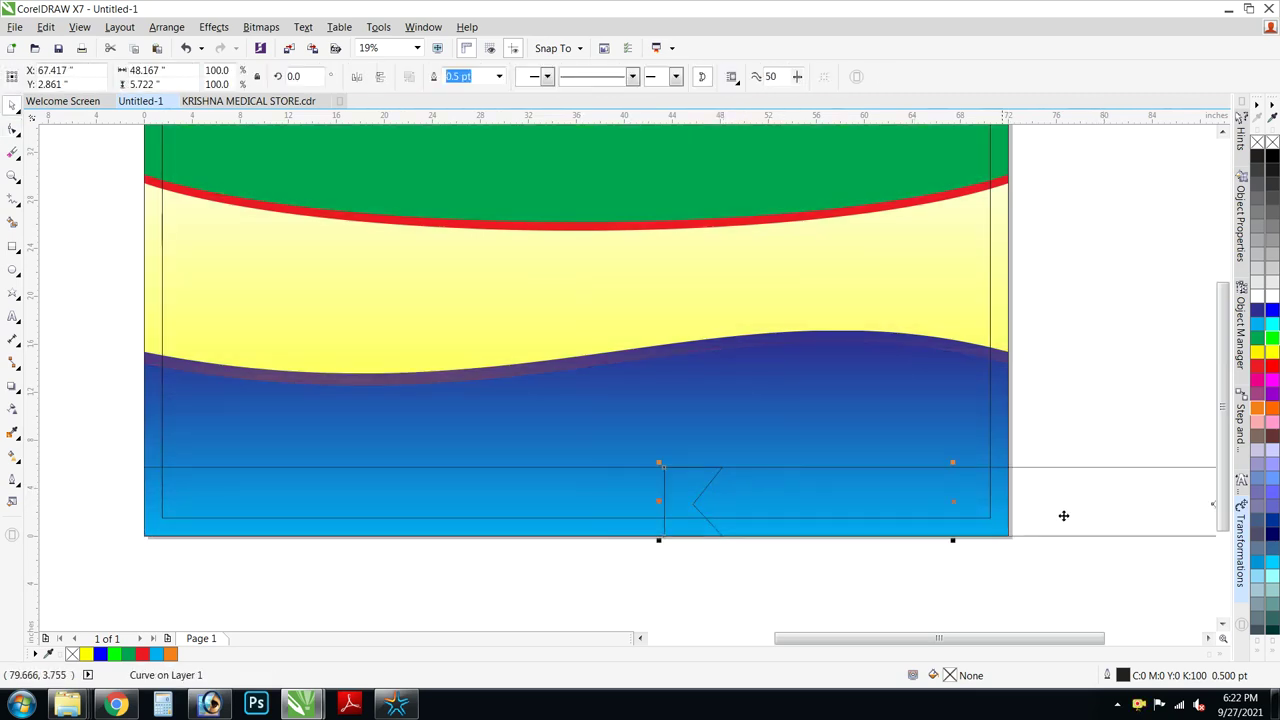
Fill the duplicated right strip with a white fountain fill.
{"action": "left_click", "coordinate": [1259, 299]}
{"action": "key", "text": "F11"}
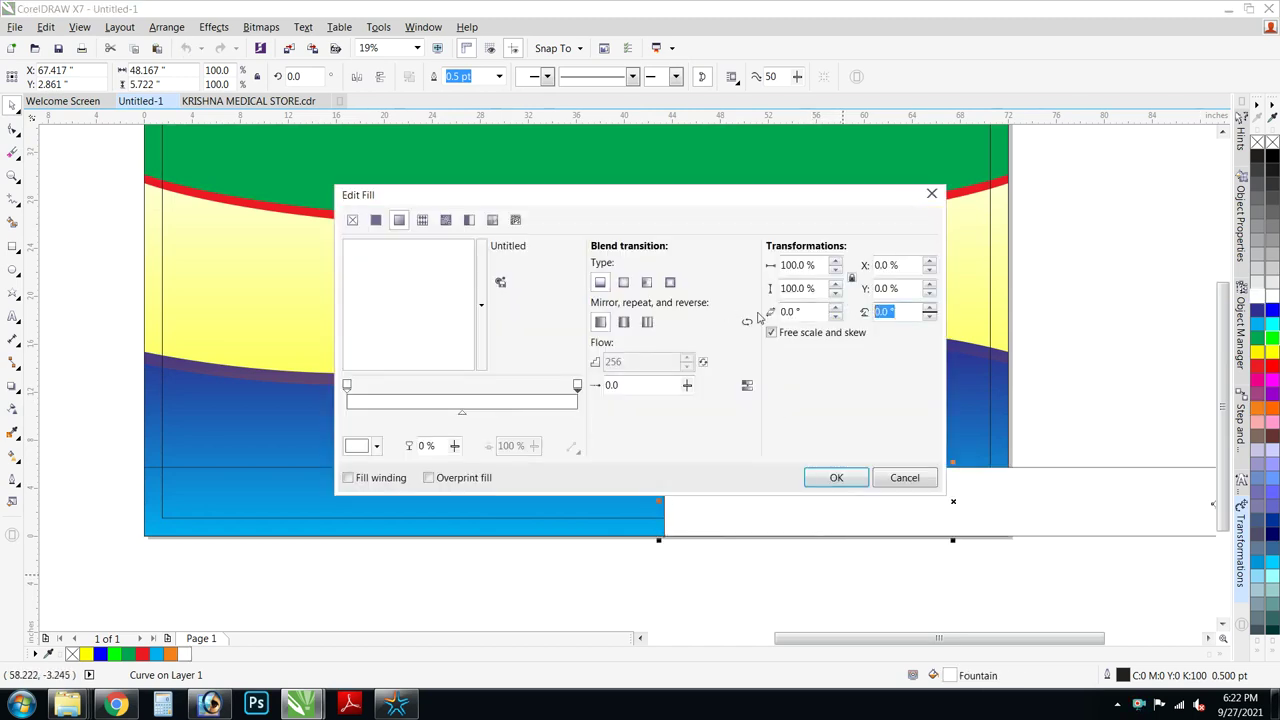
{"action": "left_click", "coordinate": [838, 478]}
{"action": "left_click", "coordinate": [1097, 408]}
Give the left strip a yellow-to-white fountain fill angled at 236.8° and remove the outlines of both strips.
{"action": "left_click", "coordinate": [641, 497]}
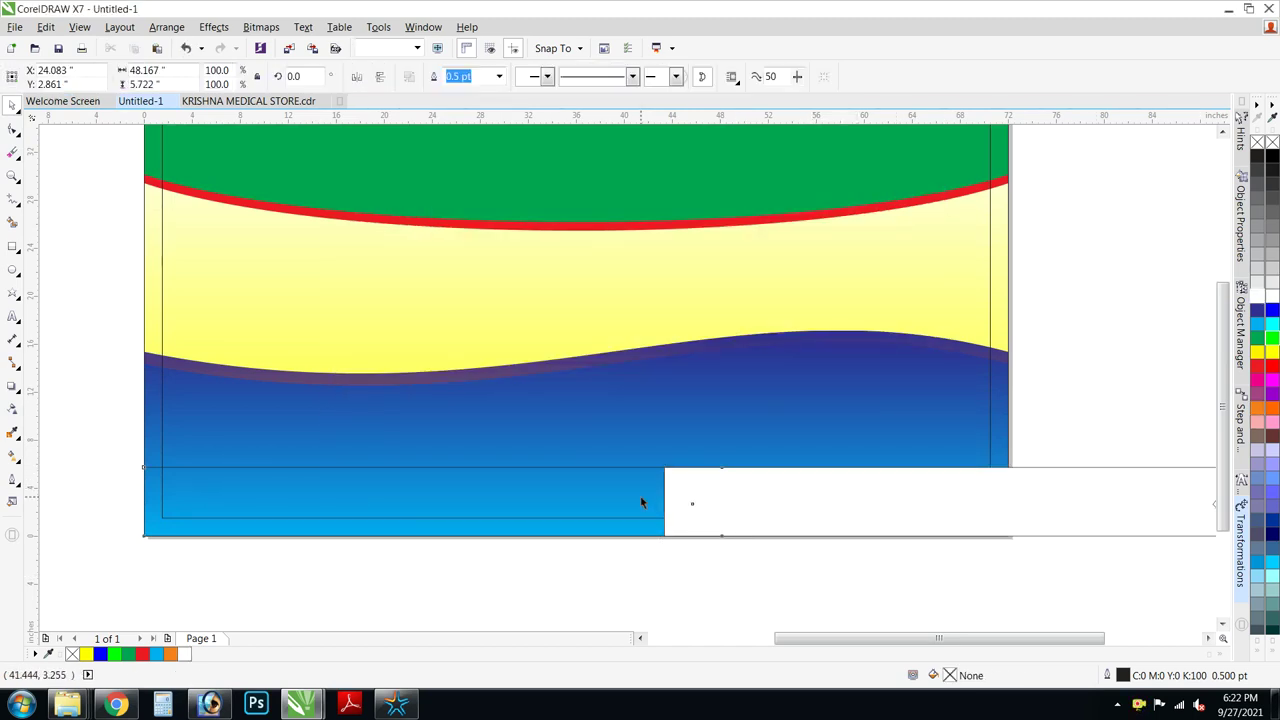
{"action": "left_click", "coordinate": [1260, 352]}
{"action": "key", "text": "F11"}
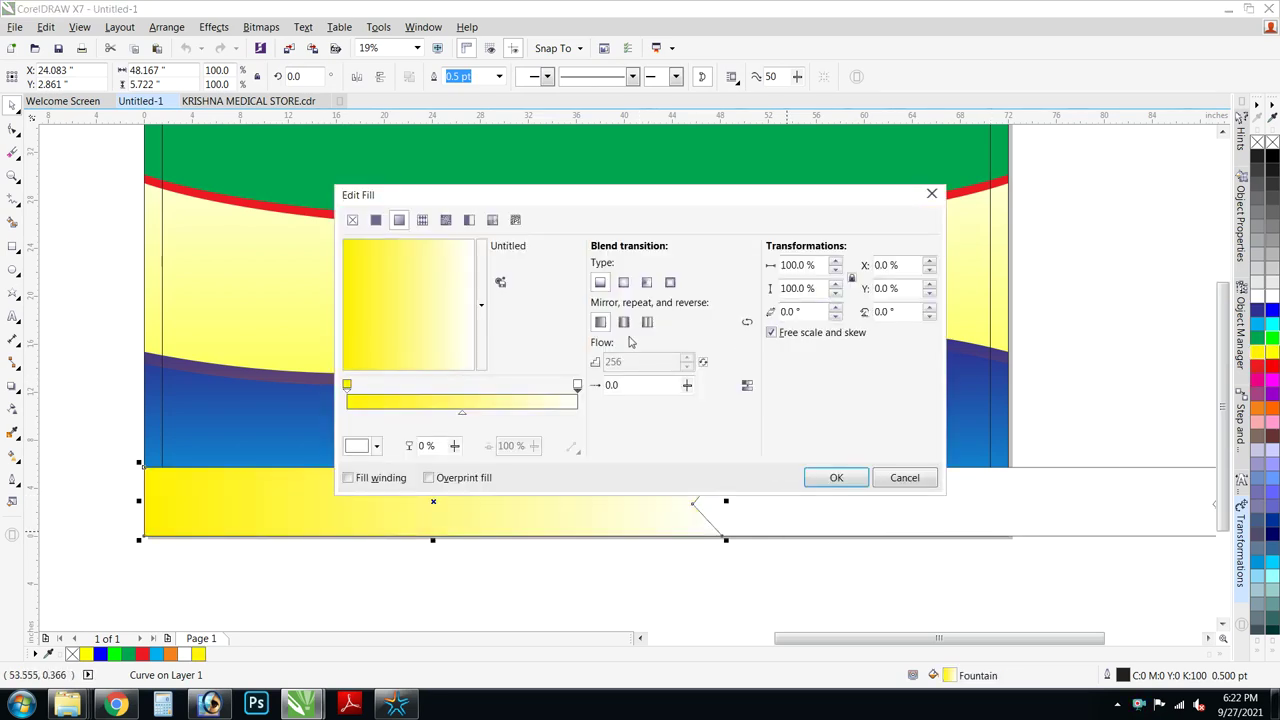
{"action": "left_click_drag", "start_coordinate": [438, 305], "coordinate": [397, 322]}
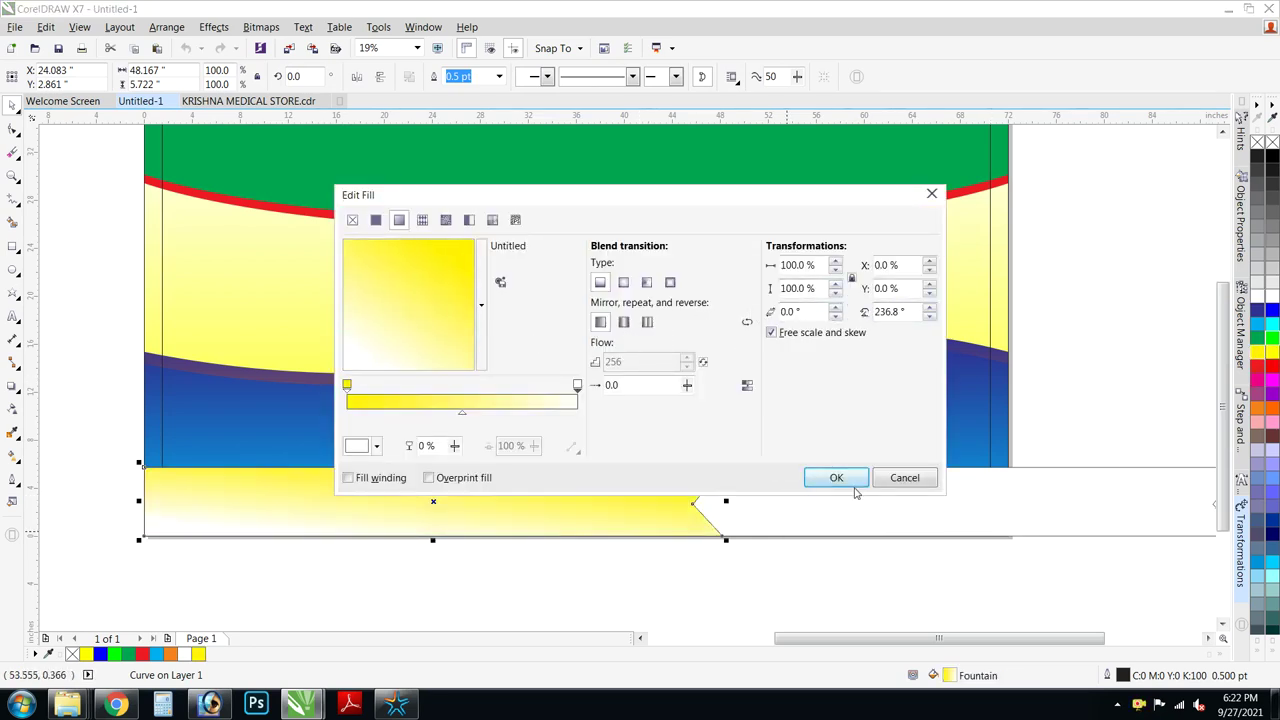
{"action": "left_click", "coordinate": [850, 483]}
{"action": "left_click", "coordinate": [780, 505], "text": "shift"}
{"action": "right_click", "coordinate": [1259, 146]}
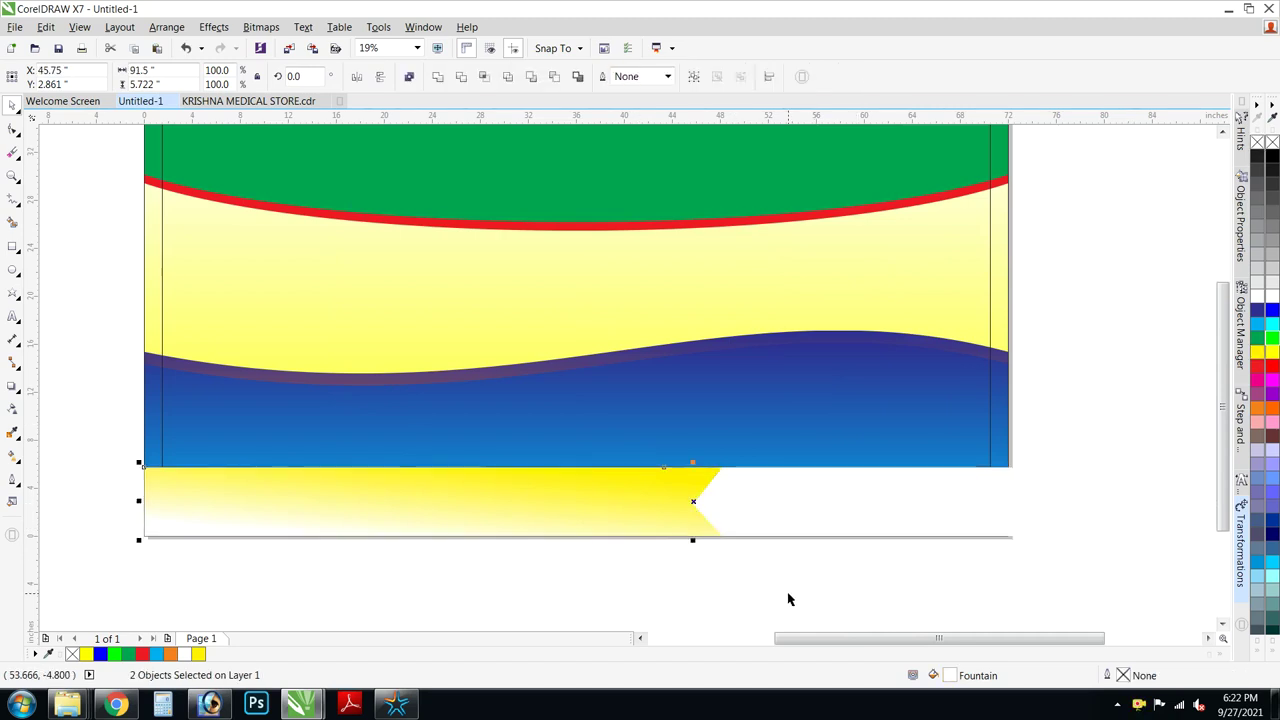
Give the left strip a 10 pt black outline behind the fill, scaled with the object, with a 10% nib stretch.
{"action": "left_click", "coordinate": [691, 509]}
{"action": "scroll", "coordinate": [697, 517], "scroll_direction": "up", "scroll_amount": 5}
{"action": "scroll", "coordinate": [699, 523], "scroll_direction": "down", "scroll_amount": 2}
{"action": "key", "text": "F12"}
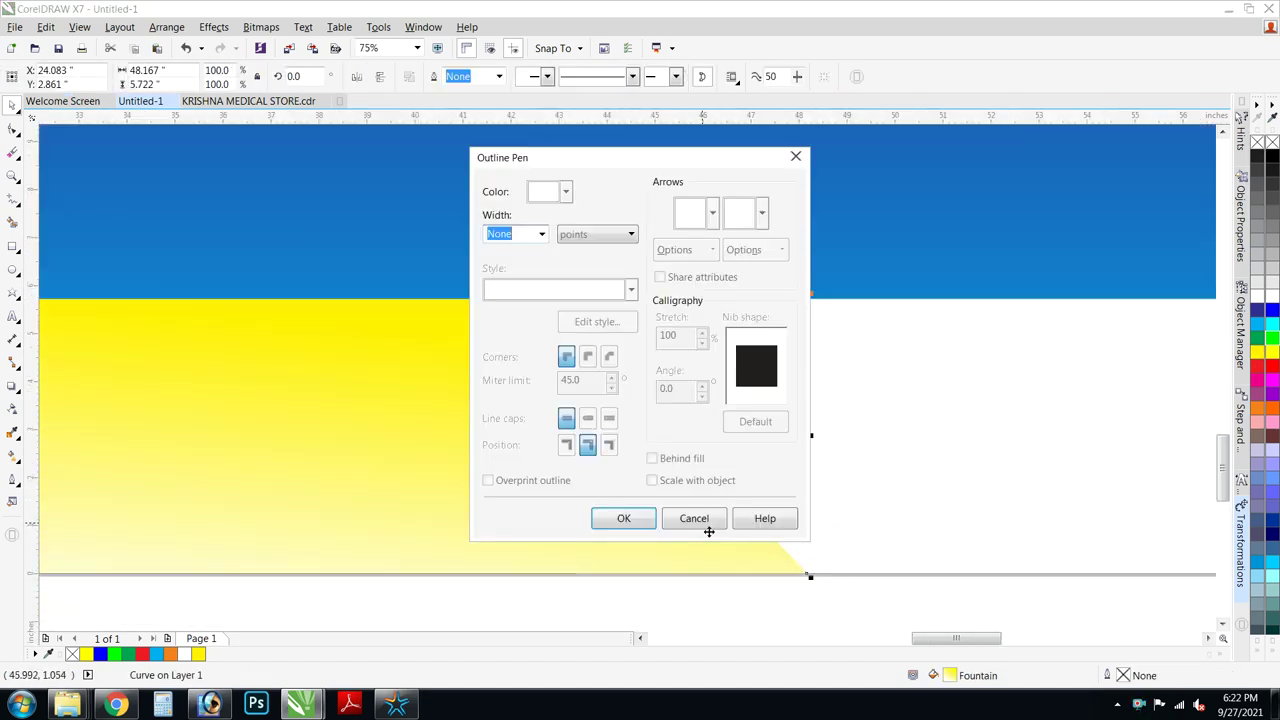
{"action": "left_click", "coordinate": [542, 234]}
{"action": "left_click", "coordinate": [500, 372]}
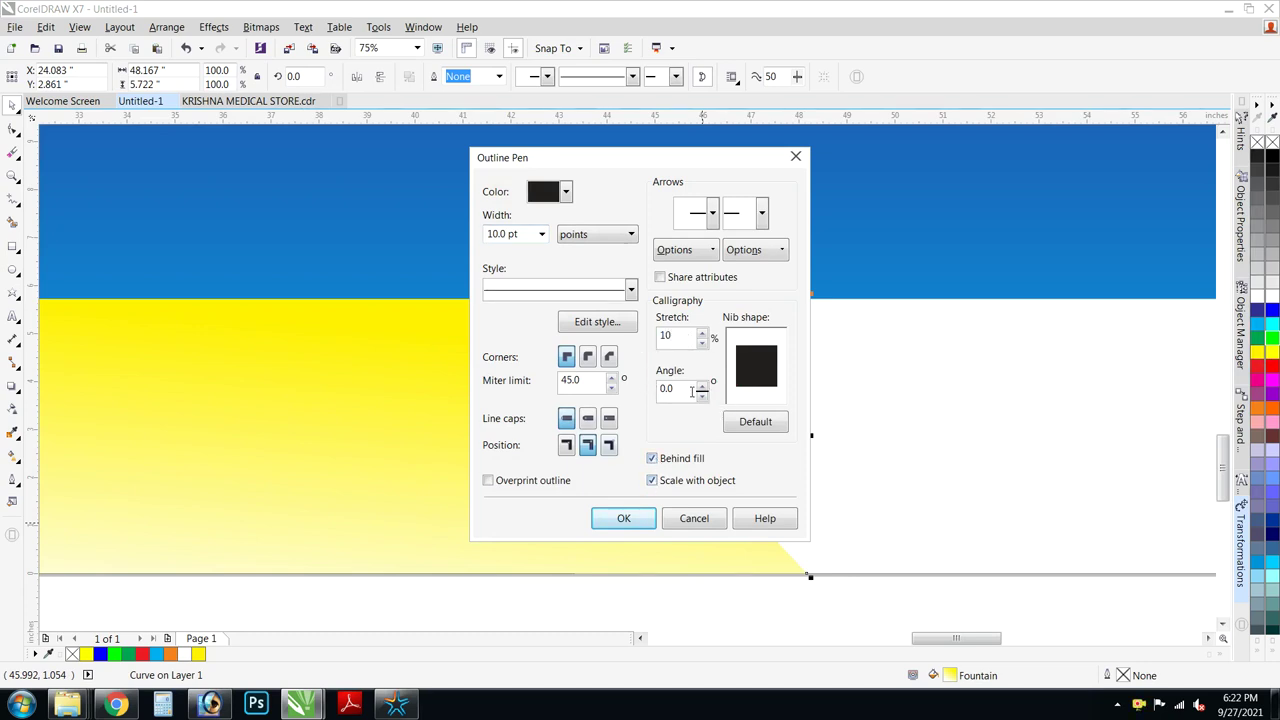
{"action": "left_click_drag", "start_coordinate": [691, 392], "coordinate": [658, 388]}
{"action": "left_click", "coordinate": [641, 518]}
{"action": "scroll", "coordinate": [789, 414], "scroll_direction": "down", "scroll_amount": 1}
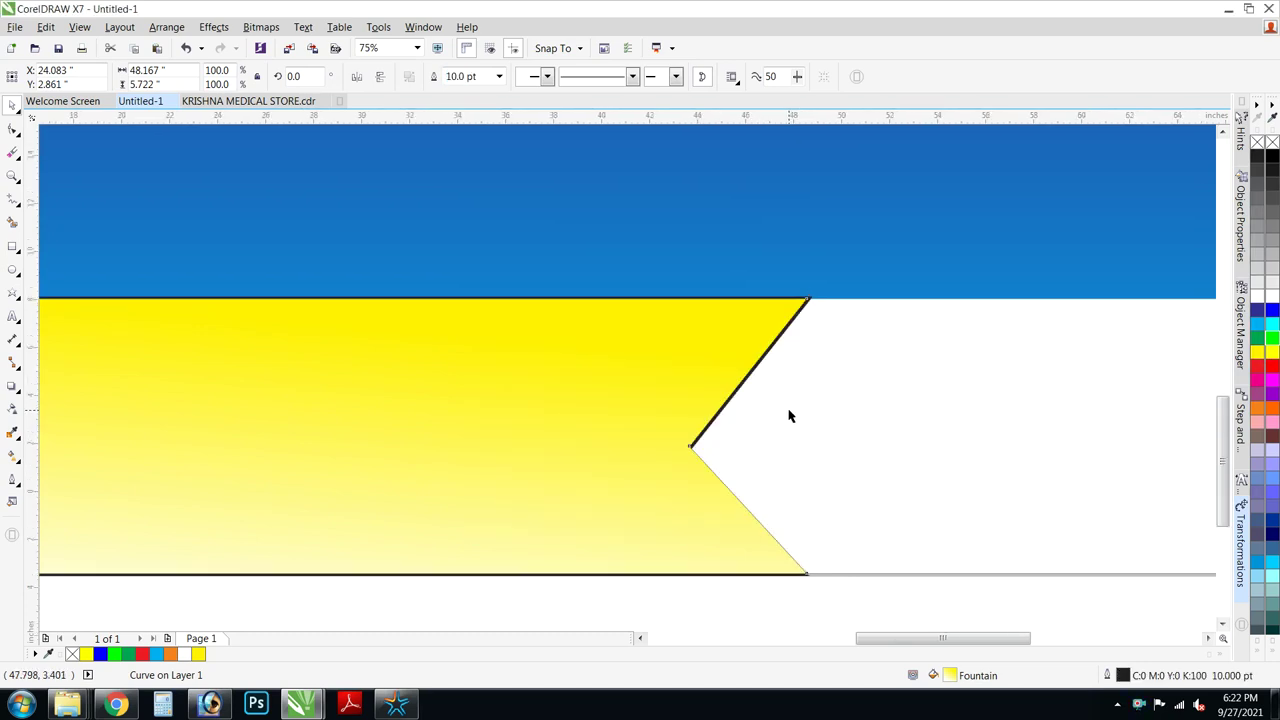
Reset the left strip's outline pen nib shape to its default.
{"action": "scroll", "coordinate": [776, 476], "scroll_direction": "up", "scroll_amount": 1}
{"action": "key", "text": "F12"}
{"action": "left_click", "coordinate": [755, 421]}
{"action": "left_click", "coordinate": [623, 518]}
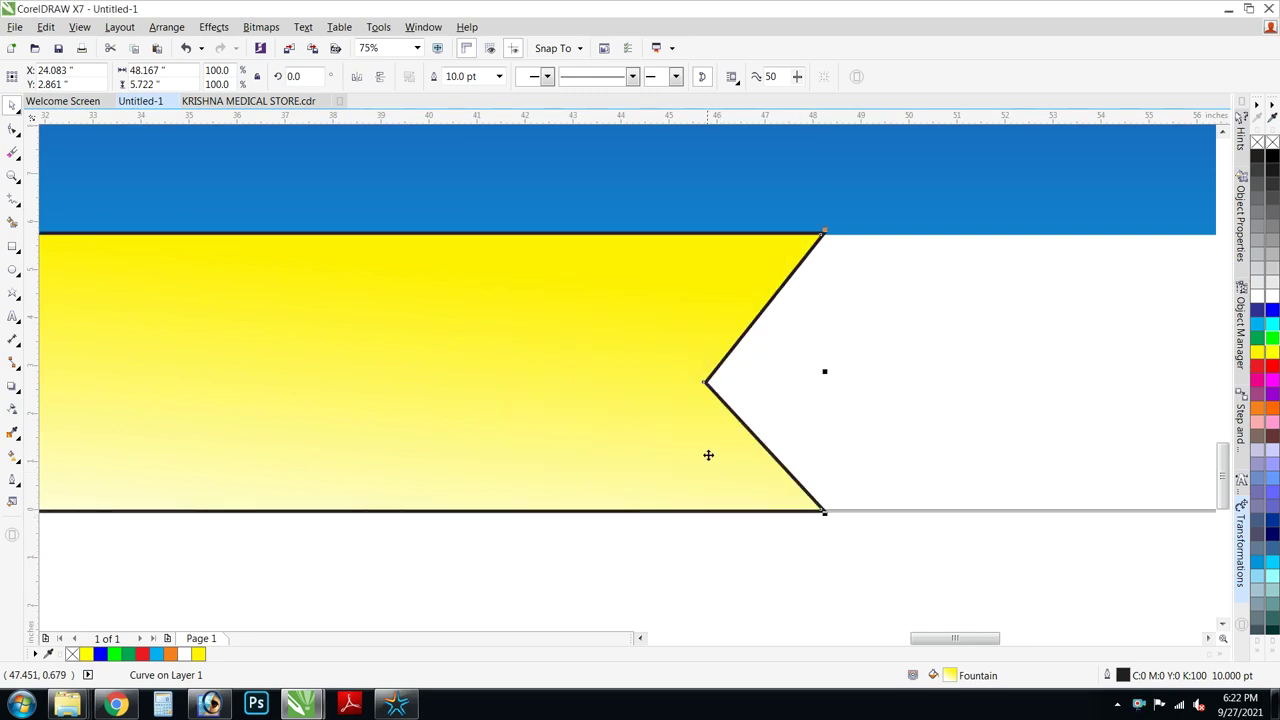
Stretch the left strip's notched end outward to a width of about 48.9 inches.
{"action": "scroll", "coordinate": [700, 465], "scroll_direction": "down", "scroll_amount": 2}
{"action": "scroll", "coordinate": [720, 465], "scroll_direction": "up", "scroll_amount": 1}
{"action": "left_click_drag", "start_coordinate": [779, 407], "coordinate": [796, 408]}
{"action": "left_click", "coordinate": [757, 423], "text": "shift"}
Fill the right strip with a magenta-to-white fountain fill at 90°.
{"action": "scroll", "coordinate": [640, 408], "scroll_direction": "down", "scroll_amount": 2}
{"action": "left_click", "coordinate": [694, 500]}
{"action": "scroll", "coordinate": [673, 420], "scroll_direction": "up", "scroll_amount": 2}
{"action": "left_click", "coordinate": [864, 412]}
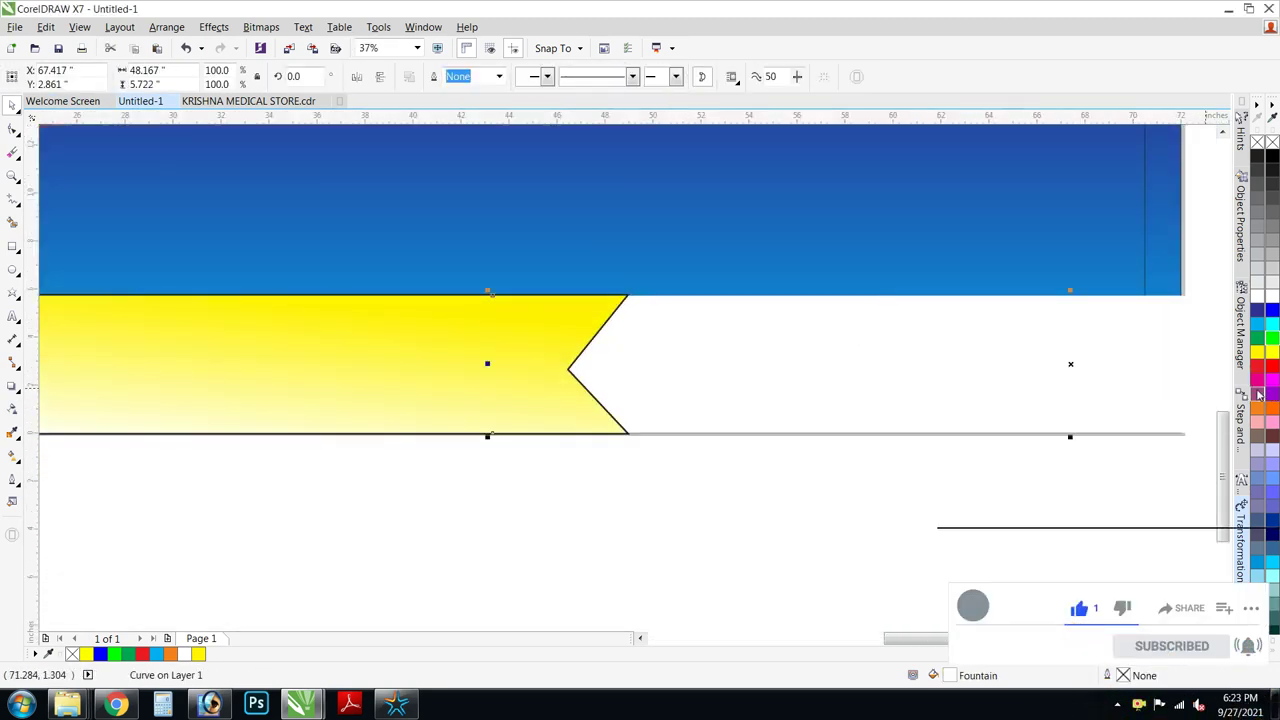
{"action": "left_click", "coordinate": [1257, 381]}
{"action": "scroll", "coordinate": [809, 574], "scroll_direction": "down", "scroll_amount": 1}
{"action": "scroll", "coordinate": [814, 447], "scroll_direction": "up", "scroll_amount": 1}
{"action": "key", "text": "F11"}
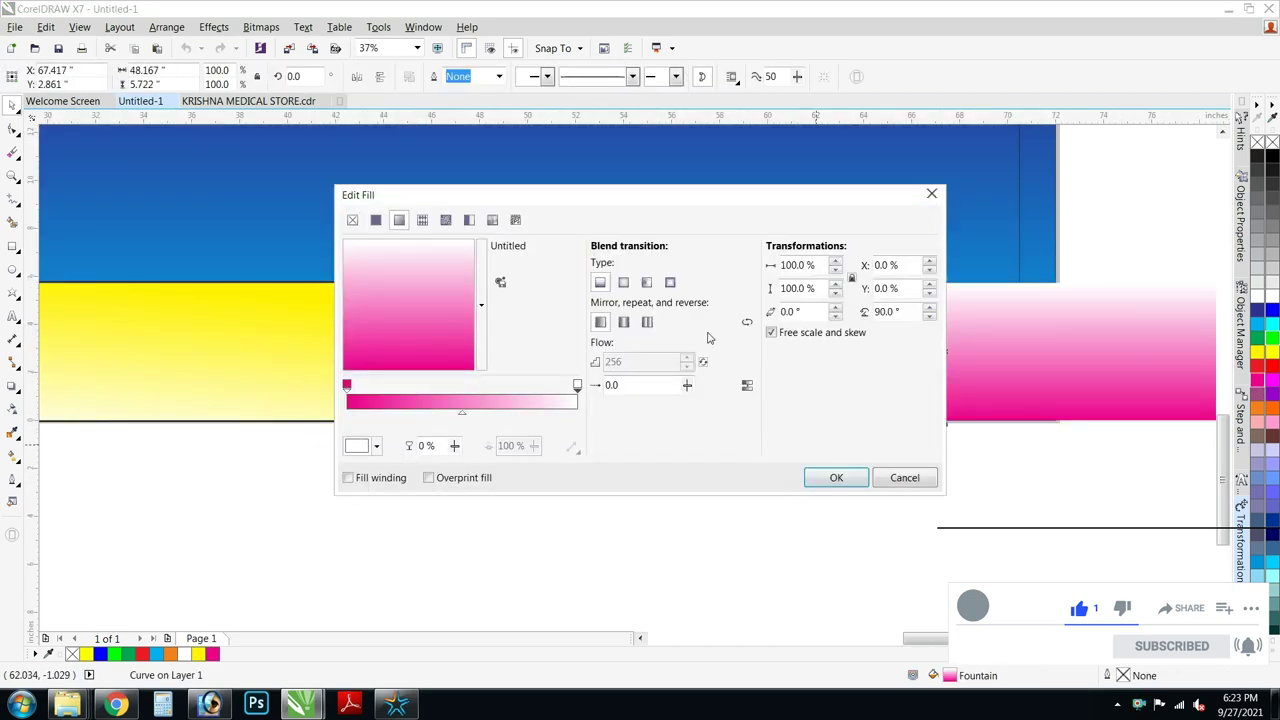
{"action": "left_click", "coordinate": [836, 477]}
Cut both notched strips and paste them inside the banner's PowerClip contents.
{"action": "scroll", "coordinate": [683, 489], "scroll_direction": "down", "scroll_amount": 2}
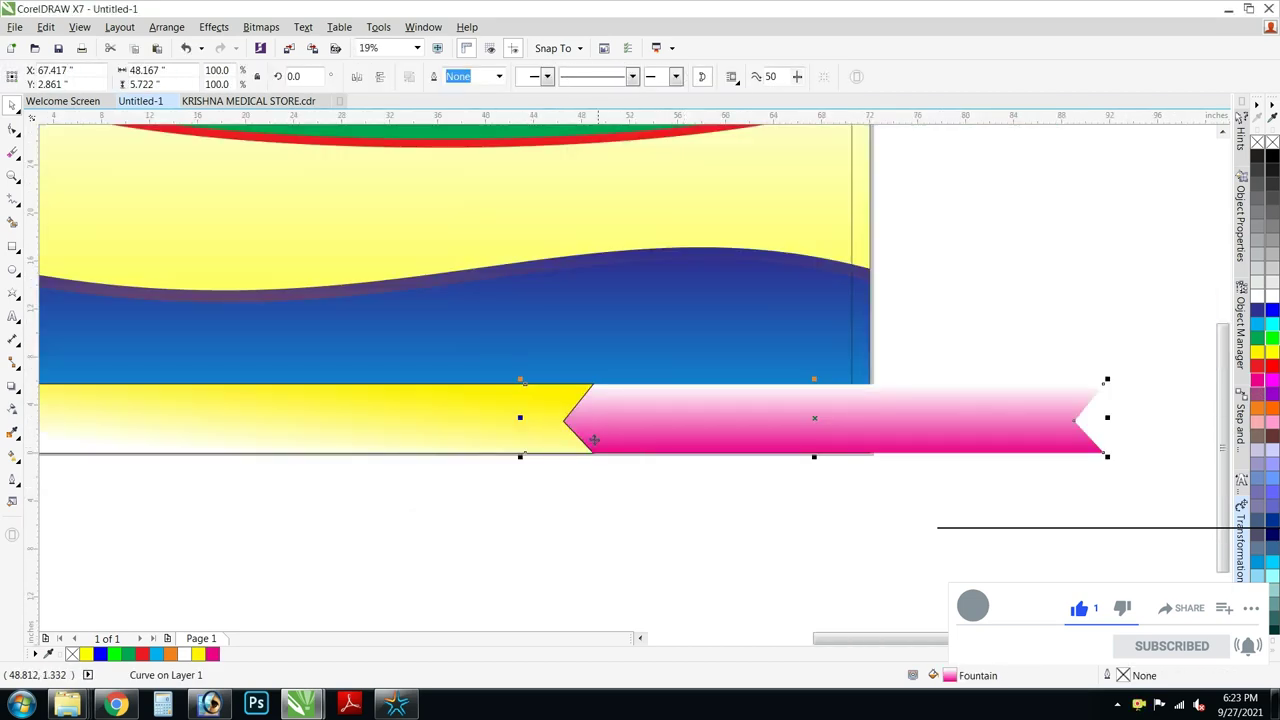
{"action": "left_click", "coordinate": [543, 432], "text": "shift"}
{"action": "key", "text": "ctrl+x"}
{"action": "left_click", "coordinate": [862, 363], "text": "ctrl"}
{"action": "key", "text": "ctrl+v"}
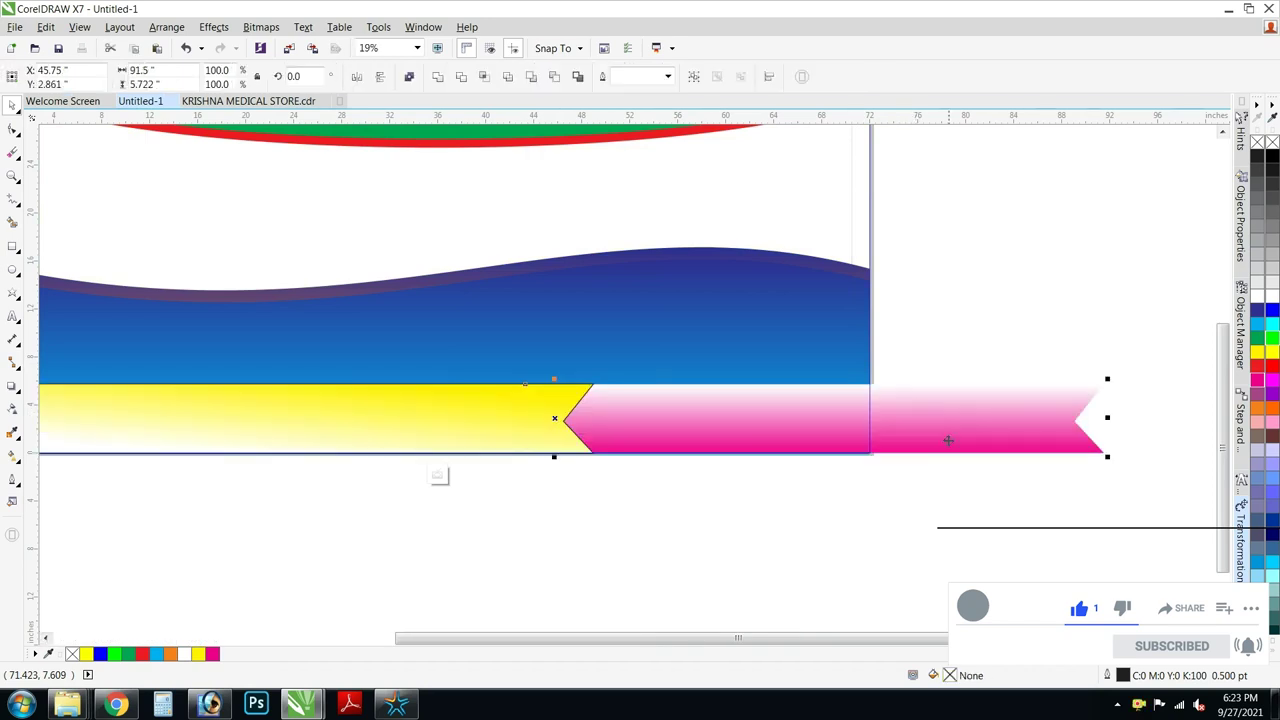
Leave the PowerClip contents to check the whole banner and reopen them for editing.
{"action": "left_click", "coordinate": [791, 494], "text": "ctrl"}
{"action": "left_click", "coordinate": [788, 493]}
{"action": "scroll", "coordinate": [766, 485], "scroll_direction": "down", "scroll_amount": 1}
{"action": "left_click", "coordinate": [728, 434]}
{"action": "scroll", "coordinate": [714, 435], "scroll_direction": "up", "scroll_amount": 1}
{"action": "left_click", "coordinate": [849, 507]}
{"action": "left_click", "coordinate": [837, 497]}
{"action": "left_click", "coordinate": [837, 497], "text": "ctrl"}
Fill the left strip with green and adjust its uniform colour to C40 M0 Y100 K0.
{"action": "left_click", "coordinate": [558, 498]}
{"action": "left_click", "coordinate": [1257, 338]}
{"action": "left_click", "coordinate": [894, 534]}
{"action": "left_click", "coordinate": [562, 476]}
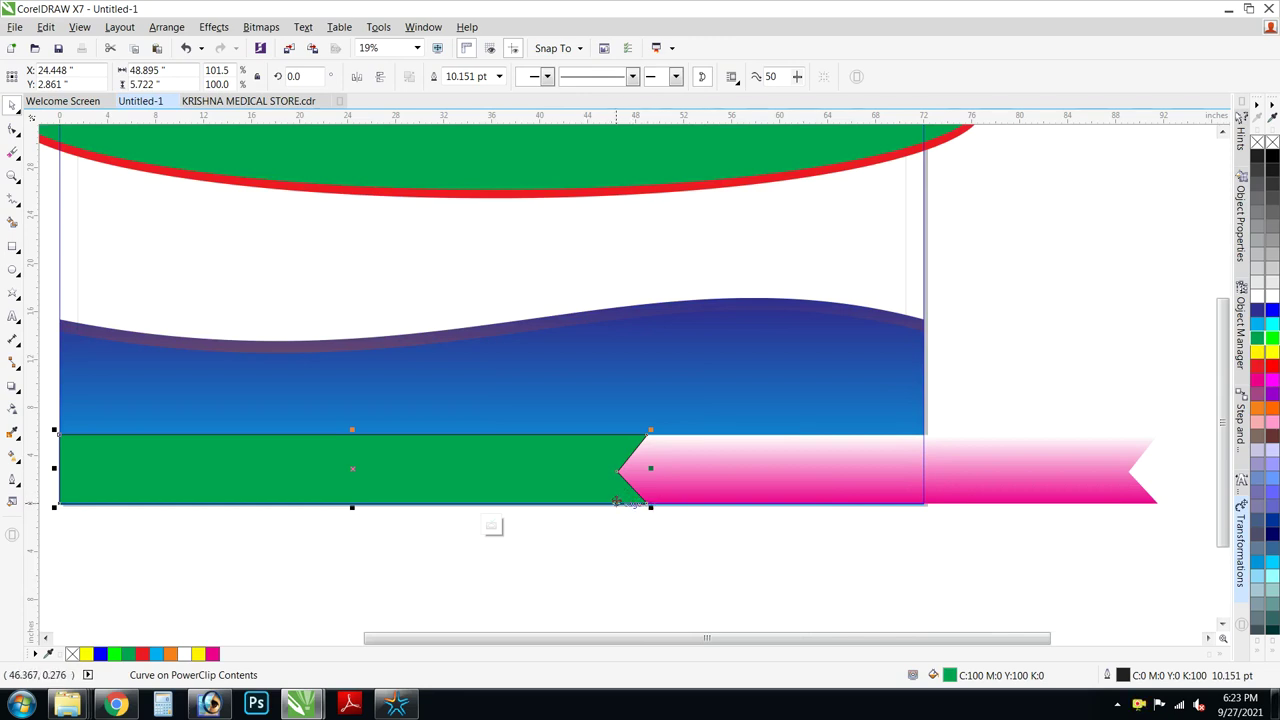
{"action": "key", "text": "shift+F11"}
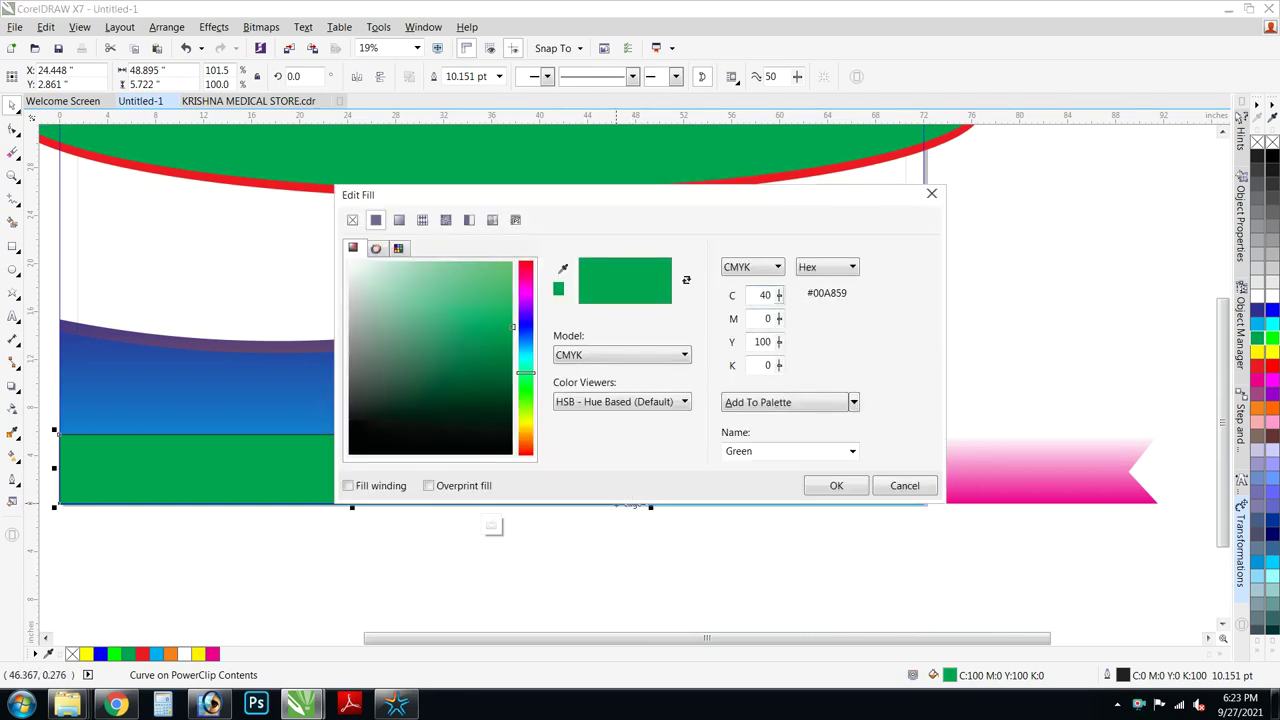
{"action": "key", "text": "Tab"}
{"action": "left_click", "coordinate": [822, 486]}
Fill the right strip with plain white and finish editing the PowerClip contents.
{"action": "left_click", "coordinate": [771, 471]}
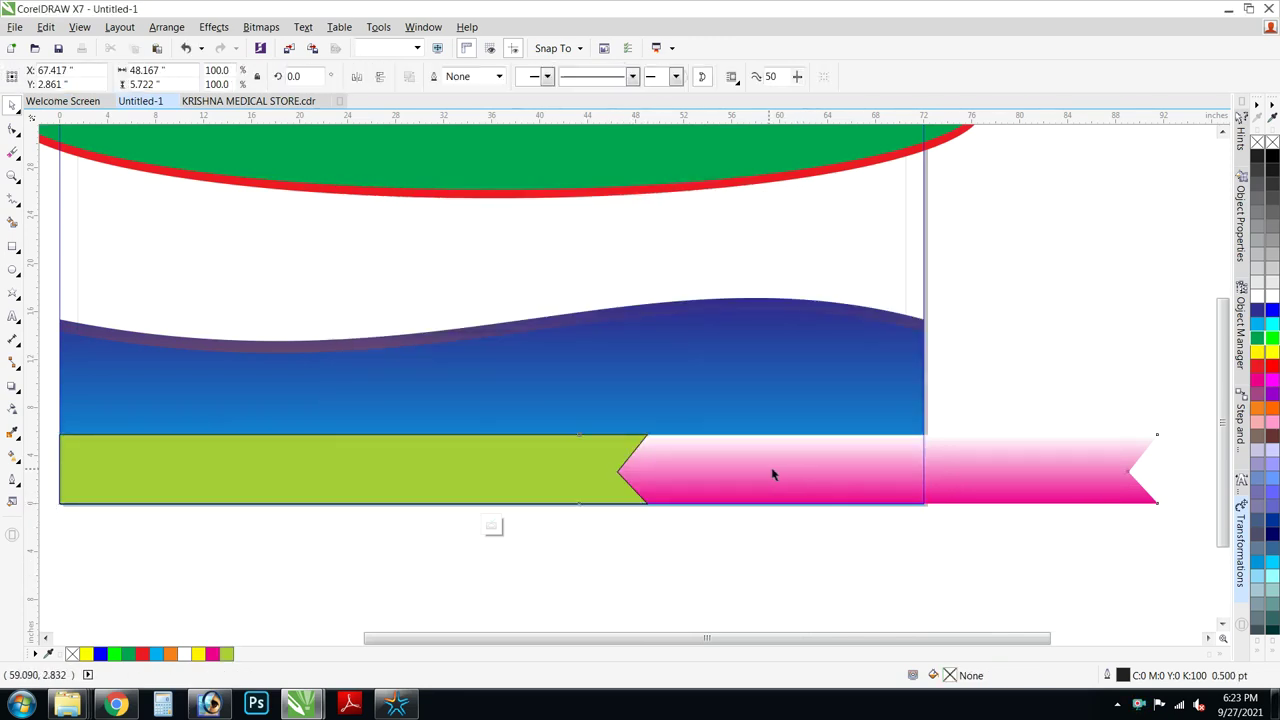
{"action": "left_click", "coordinate": [1258, 297]}
{"action": "left_click", "coordinate": [543, 451]}
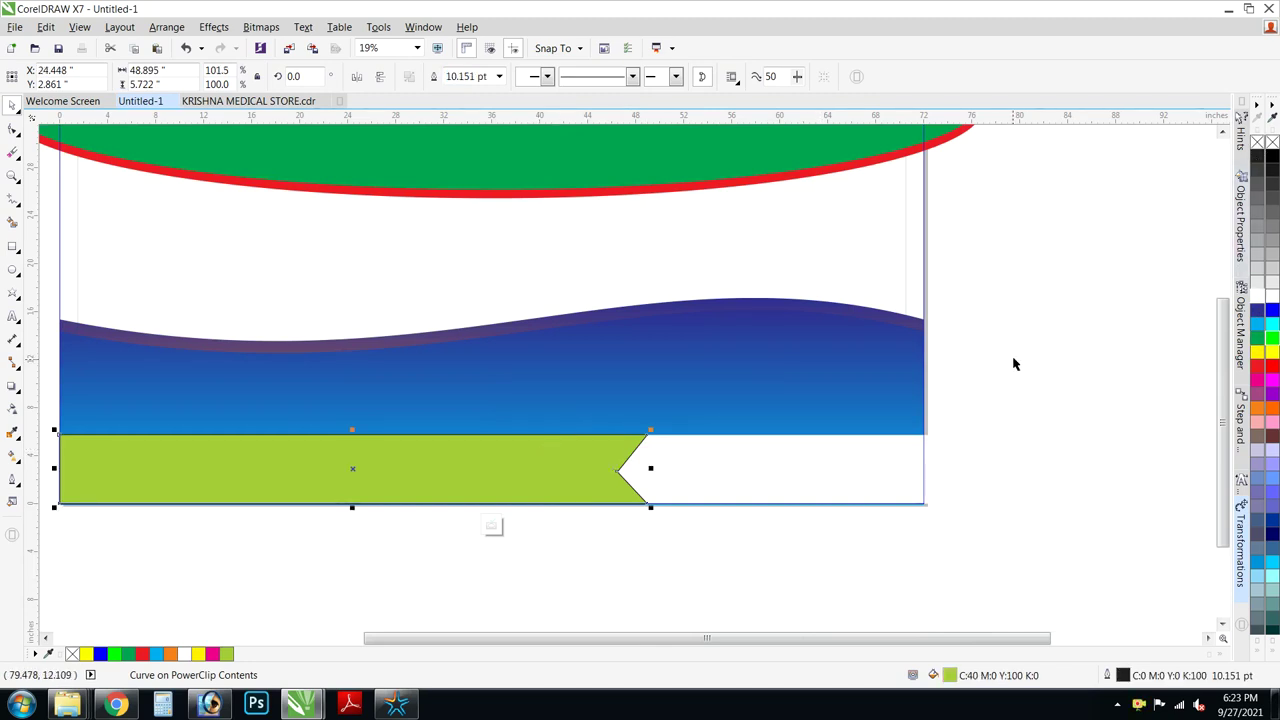
{"action": "left_click", "coordinate": [1011, 361], "text": "ctrl"}
{"action": "scroll", "coordinate": [875, 418], "scroll_direction": "down", "scroll_amount": 1}
Try to remove the outline of the inner margin rectangle.
{"action": "left_click", "coordinate": [866, 451]}
{"action": "scroll", "coordinate": [871, 403], "scroll_direction": "up", "scroll_amount": 1}
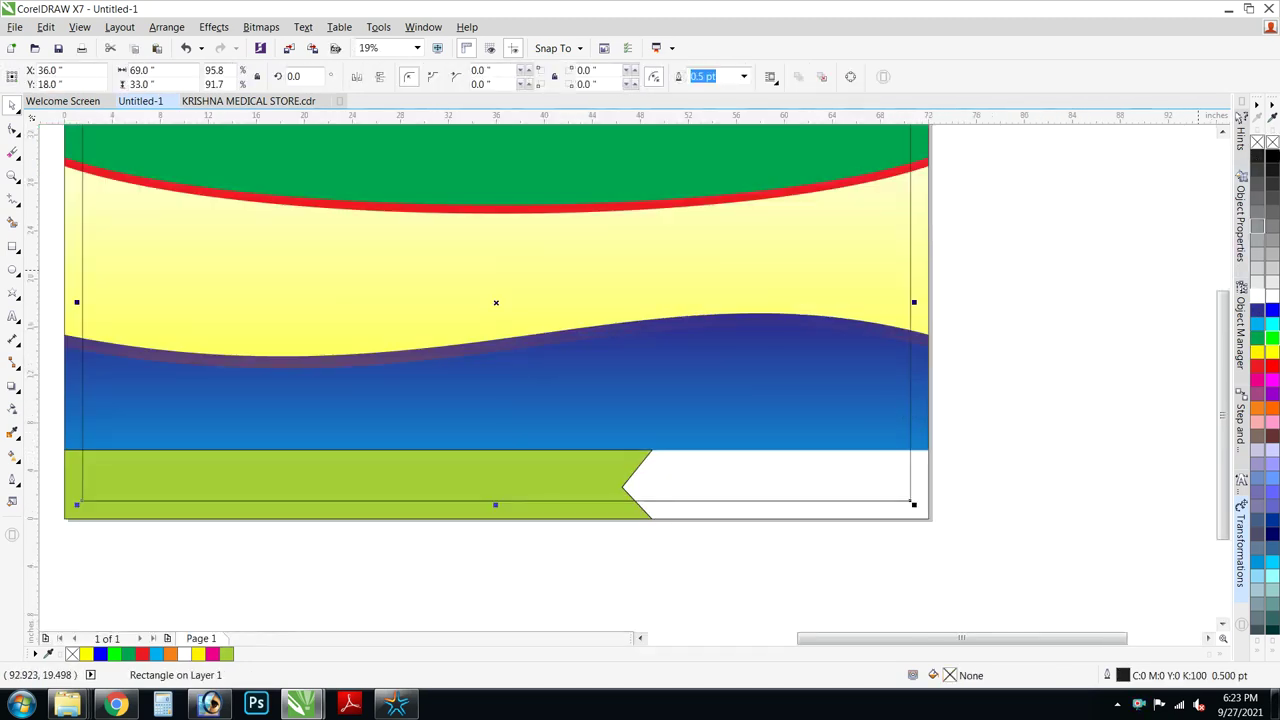
{"action": "right_click", "coordinate": [1259, 143]}
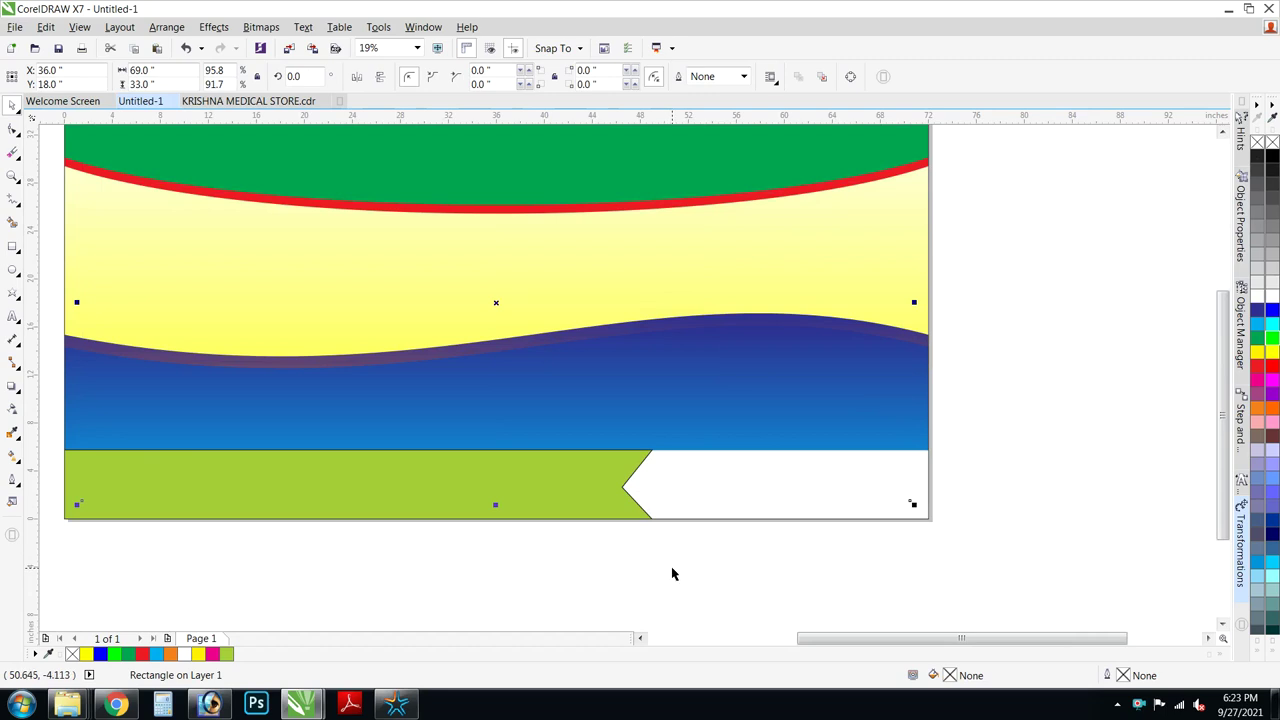
{"action": "key", "text": "Delete"}
Recolour the left strip inside the PowerClip to cyan and finish editing the contents.
{"action": "left_click", "coordinate": [574, 508]}
{"action": "left_click", "coordinate": [1258, 325]}
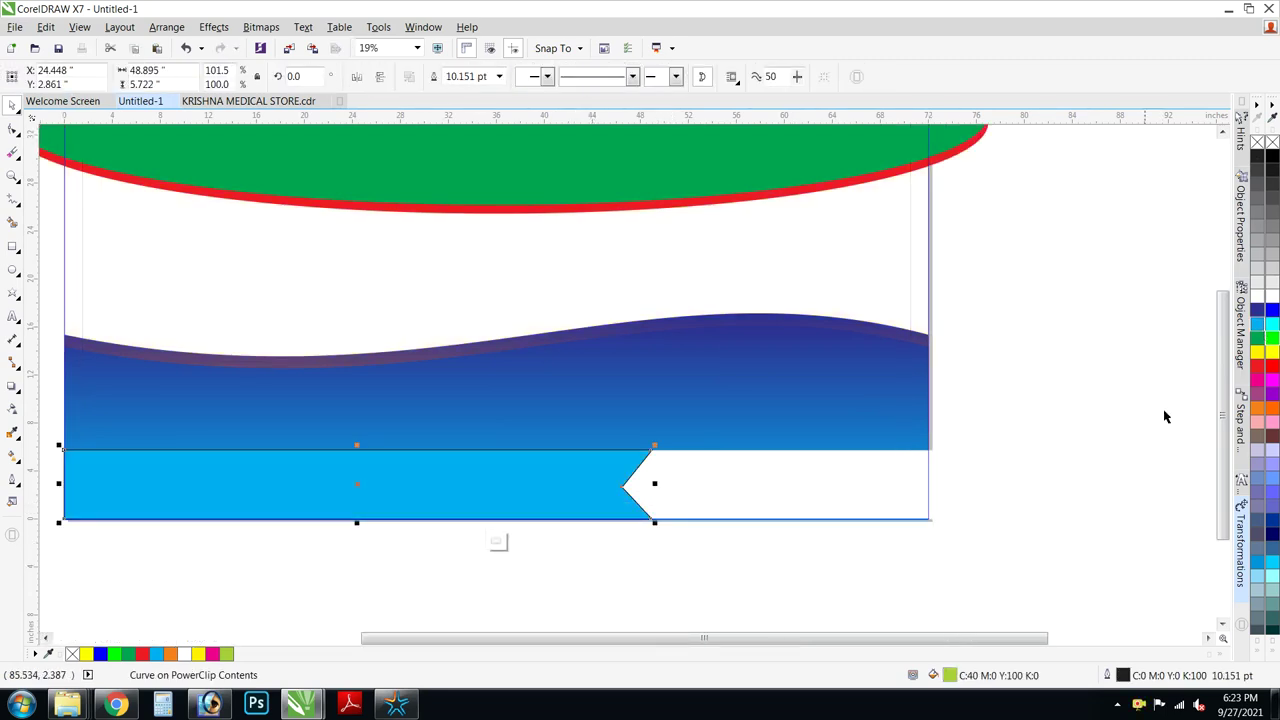
{"action": "scroll", "coordinate": [831, 449], "scroll_direction": "down", "scroll_amount": 1}
{"action": "left_click", "coordinate": [629, 446], "text": "ctrl"}
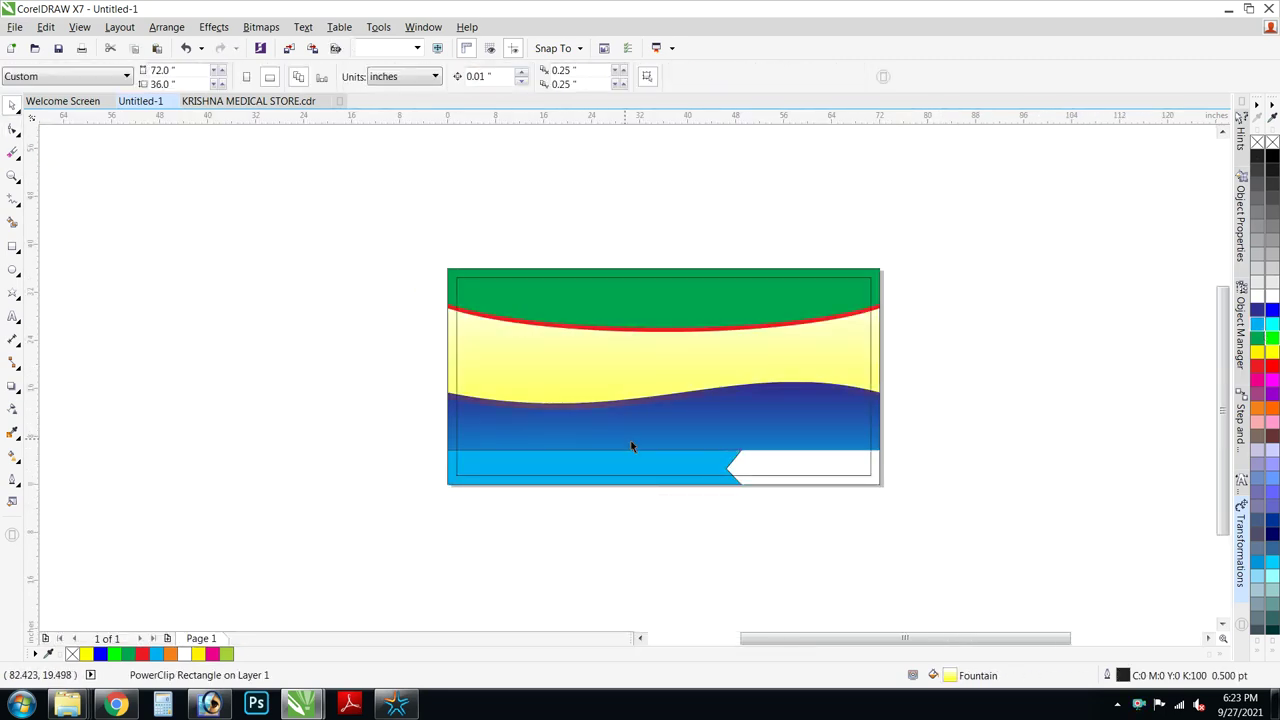
Reopen the PowerClip contents, remove the cyan strip's outline, and return to the full banner with all objects selected.
{"action": "scroll", "coordinate": [629, 446], "scroll_direction": "up", "scroll_amount": 1}
{"action": "left_click", "coordinate": [818, 517], "text": "ctrl"}
{"action": "left_click", "coordinate": [818, 517]}
{"action": "right_click", "coordinate": [1258, 143]}
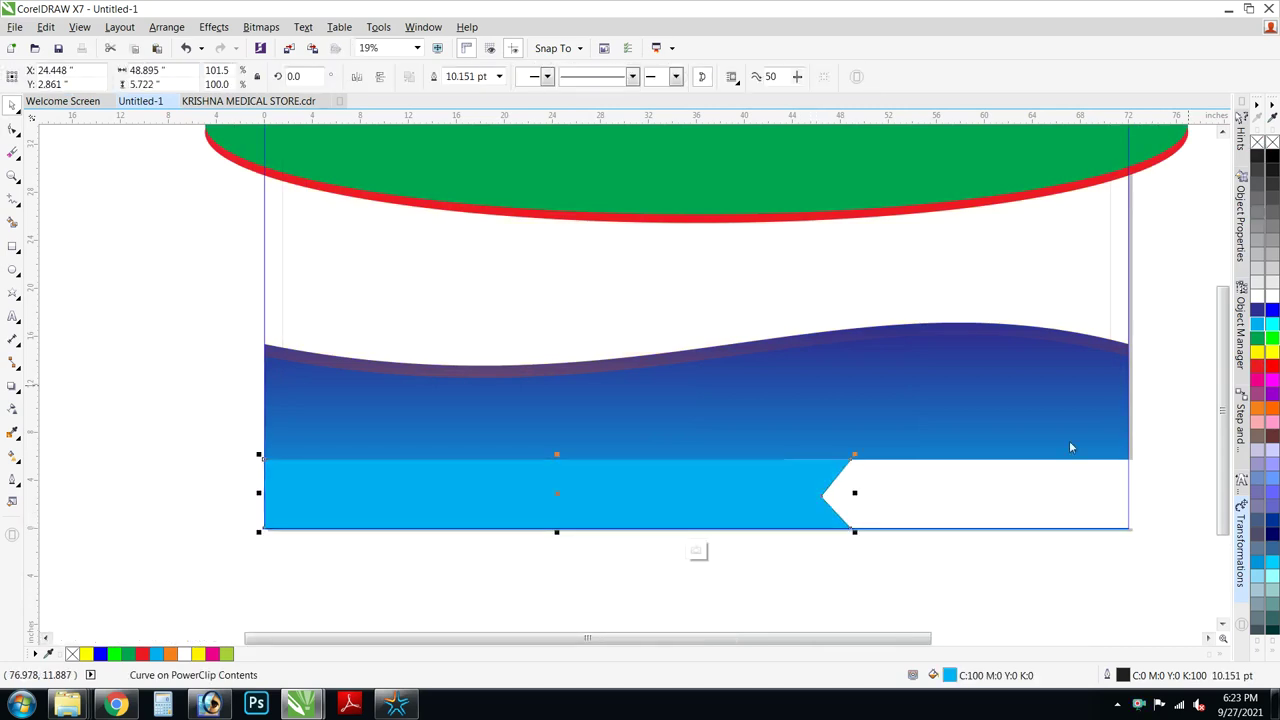
{"action": "left_click", "coordinate": [871, 582], "text": "ctrl"}
{"action": "scroll", "coordinate": [668, 498], "scroll_direction": "down", "scroll_amount": 1}
{"action": "left_click_drag", "start_coordinate": [1038, 555], "coordinate": [302, 222]}
{"action": "key", "text": "F4"}
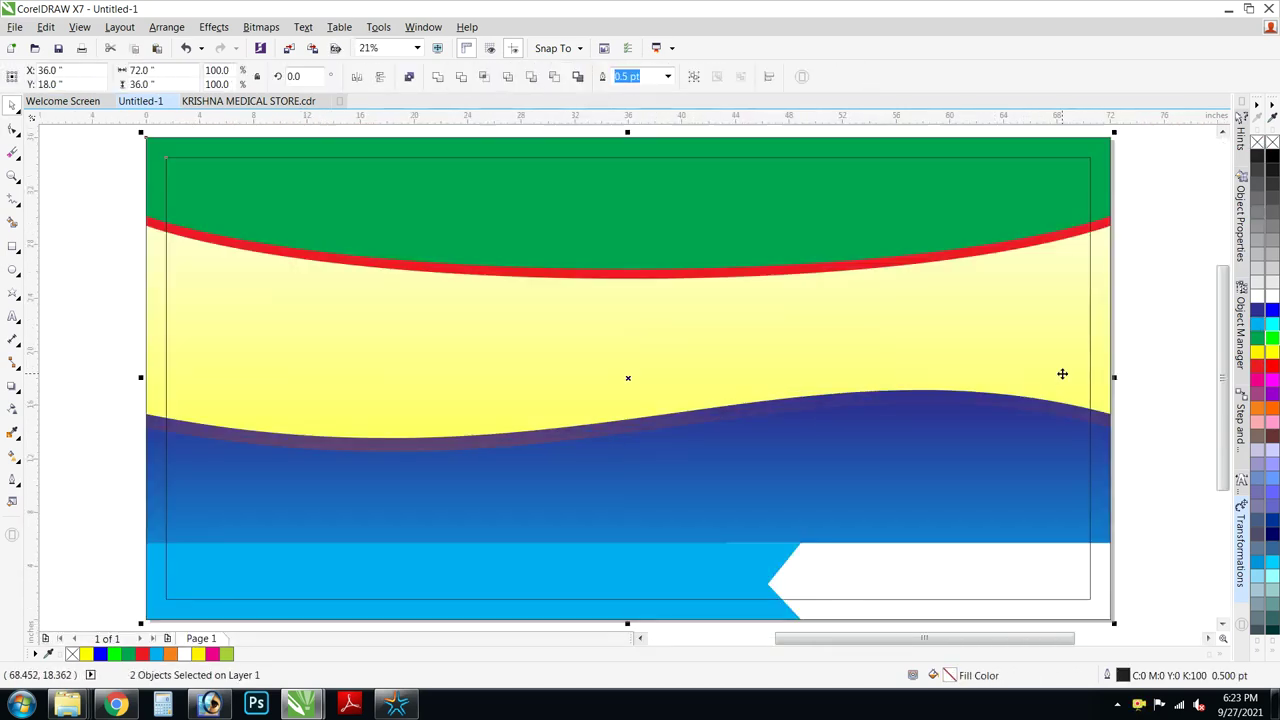
Place a sample artistic text in the yellow band and enlarge it to a readable size.
{"action": "left_click", "coordinate": [431, 318]}
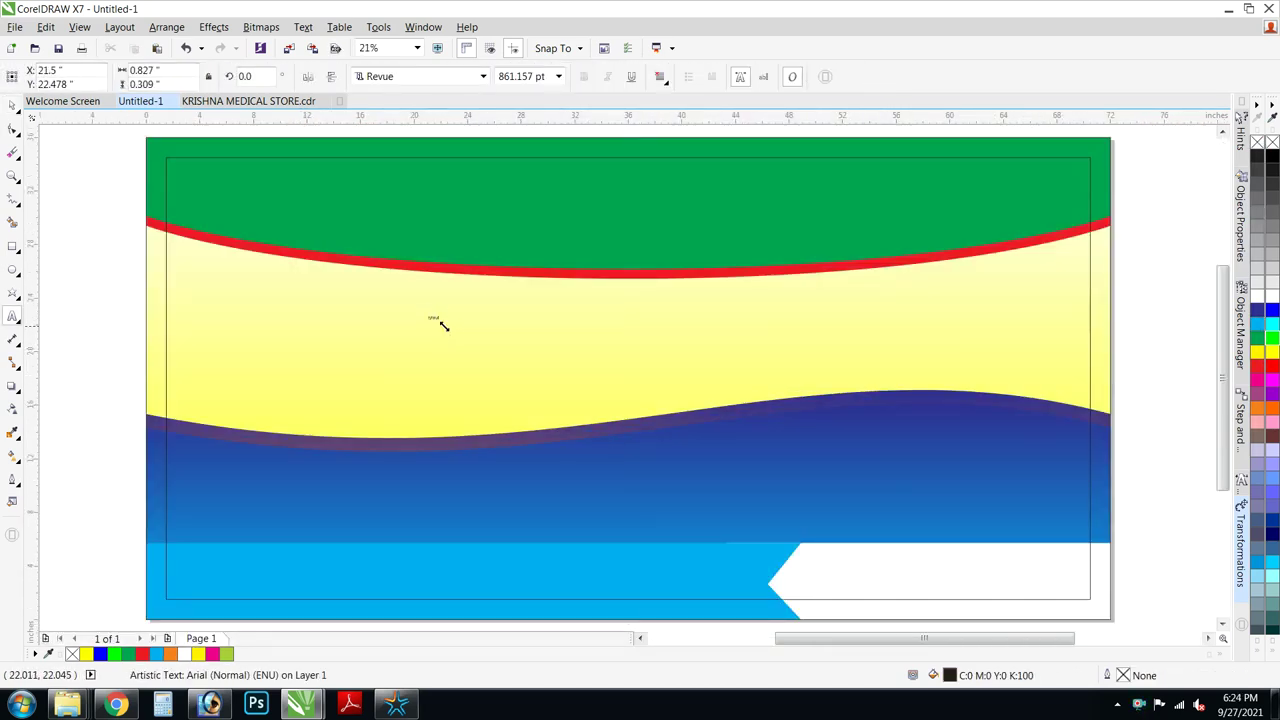
{"action": "left_click_drag", "start_coordinate": [447, 332], "coordinate": [580, 409]}
{"action": "left_click", "coordinate": [392, 78]}
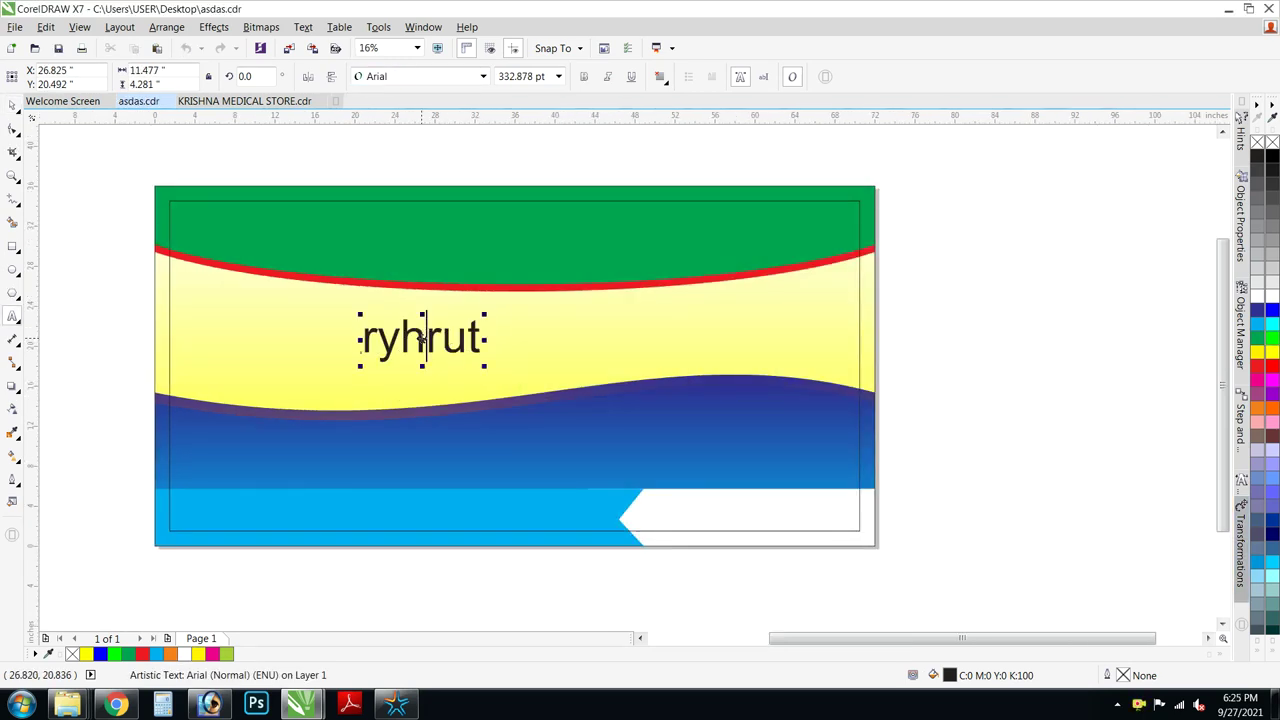
Replace the sample text with "Sanjeev Medical Store" and convert it to uppercase.
{"action": "double_click", "coordinate": [424, 340]}
{"action": "type", "text": "Sanjeev Medica"}
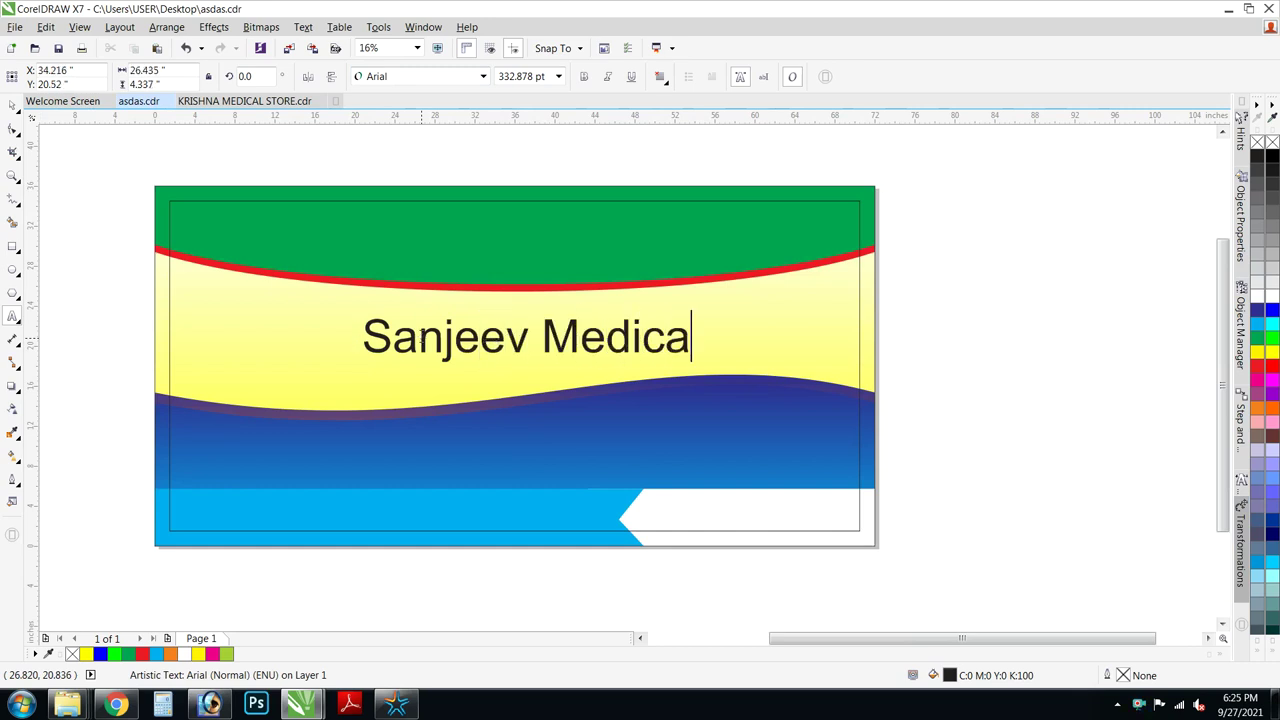
{"action": "type", "text": "l Stor"}
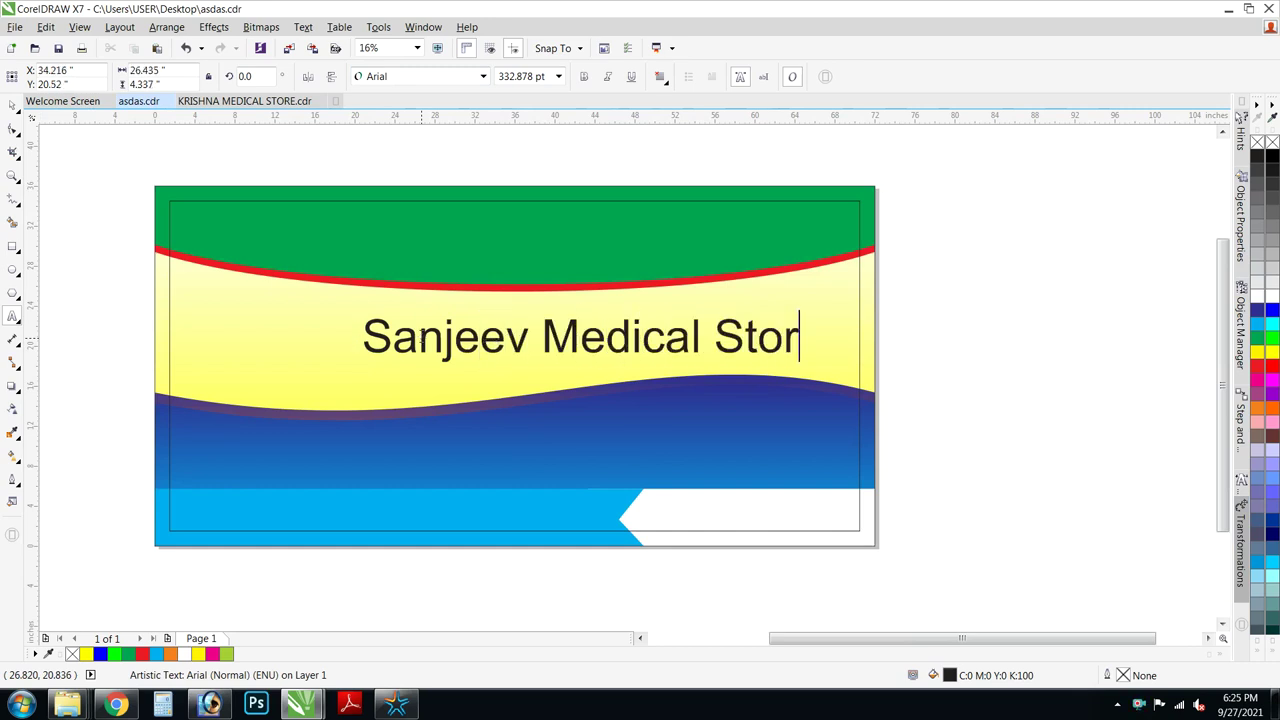
{"action": "type", "text": "e"}
{"action": "key", "text": "ctrl+a"}
{"action": "key", "text": "shift+F3"}
{"action": "key", "text": "u"}
{"action": "key", "text": "Return"}
Move the title toward the yellow band's left end and enlarge it to about 65.4 inches wide.
{"action": "key", "text": "ctrl+space"}
{"action": "left_click_drag", "start_coordinate": [447, 342], "coordinate": [268, 327]}
{"action": "left_click_drag", "start_coordinate": [785, 344], "coordinate": [846, 354]}
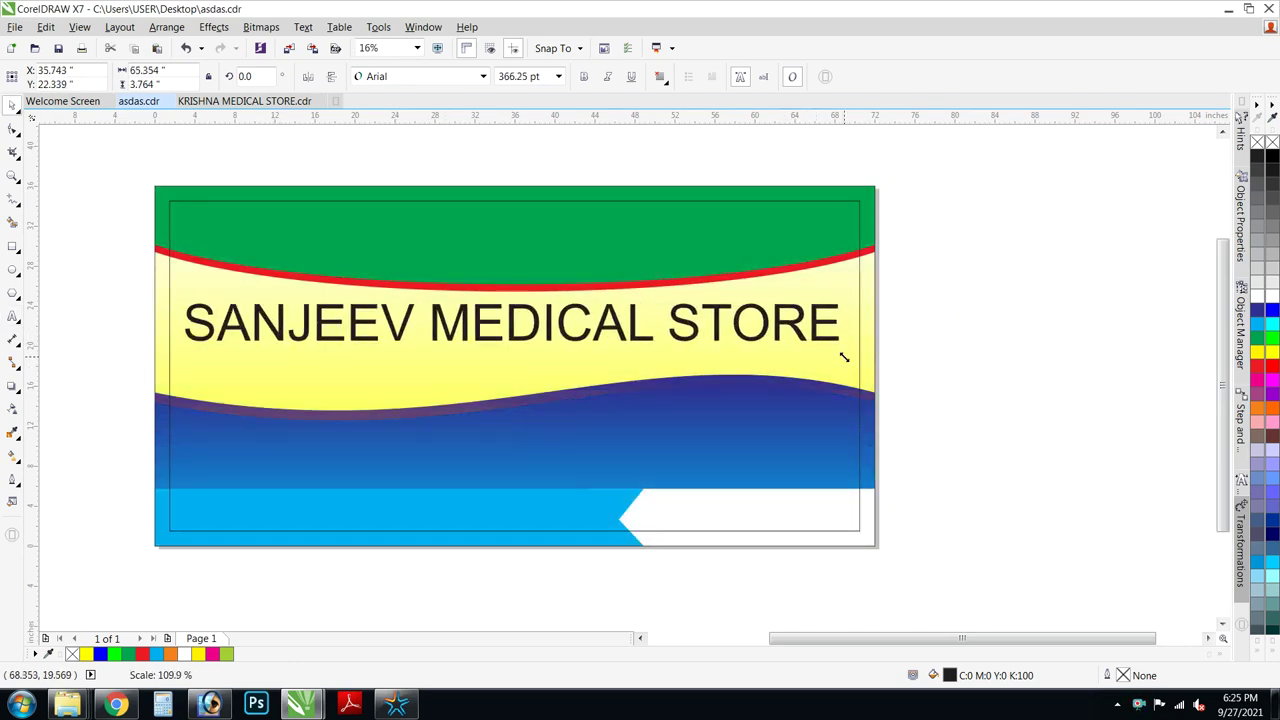
Set the title's font to Revue and resize it to about 61.7 × 6.6 inches across the yellow band.
{"action": "left_click", "coordinate": [425, 77]}
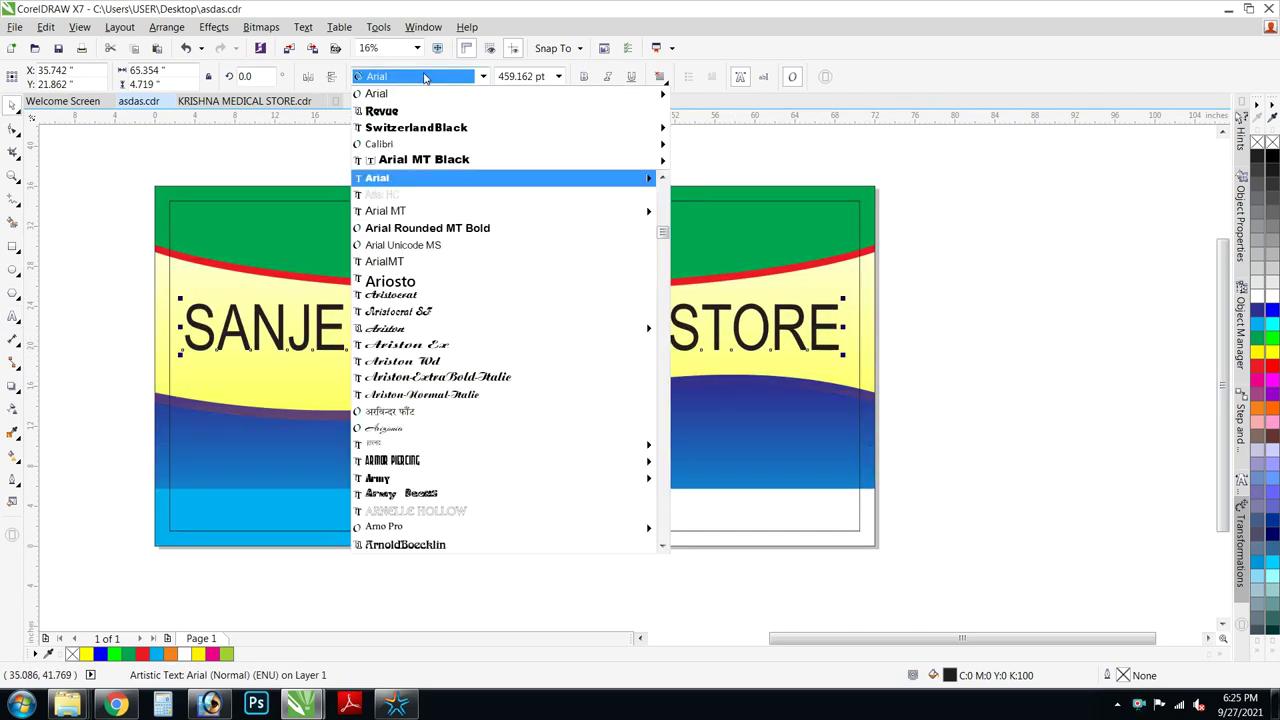
{"action": "left_click", "coordinate": [381, 111]}
{"action": "left_click_drag", "start_coordinate": [739, 366], "coordinate": [829, 345]}
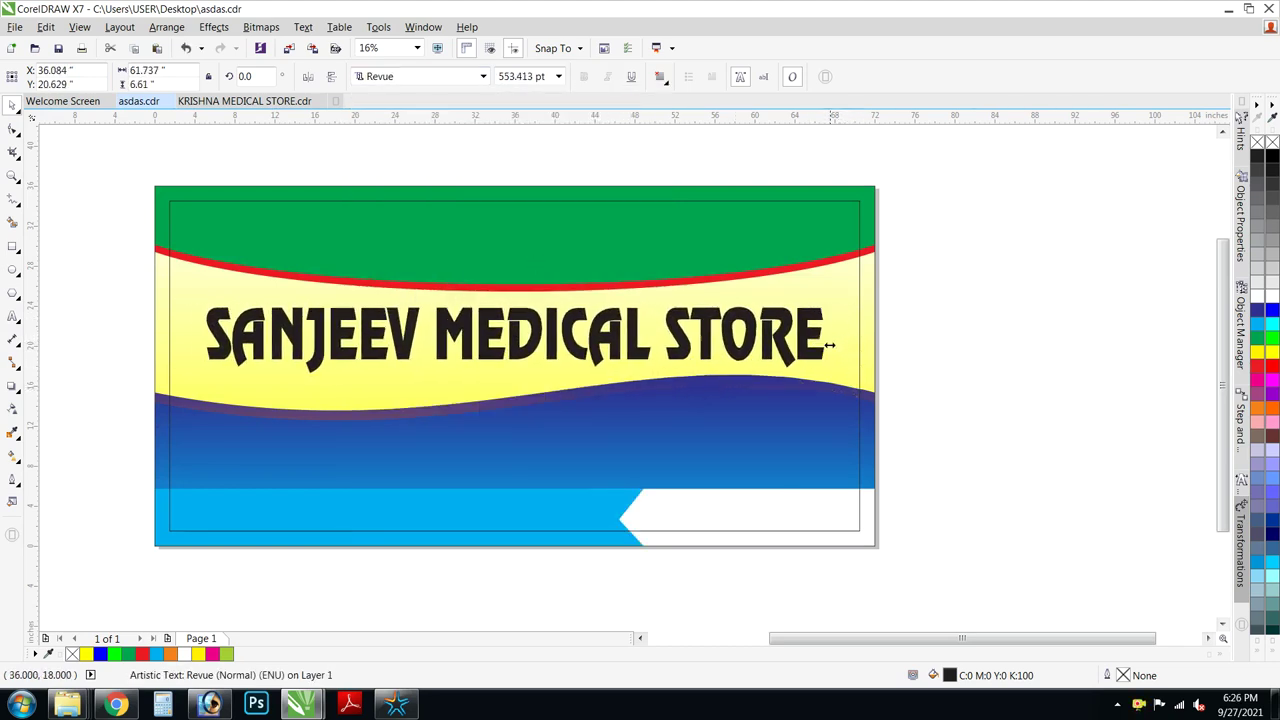
Make the title taller and narrower, about 54.9 × 7.6 inches, within the yellow band.
{"action": "scroll", "coordinate": [715, 322], "scroll_direction": "down", "scroll_amount": 1}
{"action": "scroll", "coordinate": [628, 340], "scroll_direction": "up", "scroll_amount": 1}
{"action": "left_click_drag", "start_coordinate": [604, 288], "coordinate": [604, 282]}
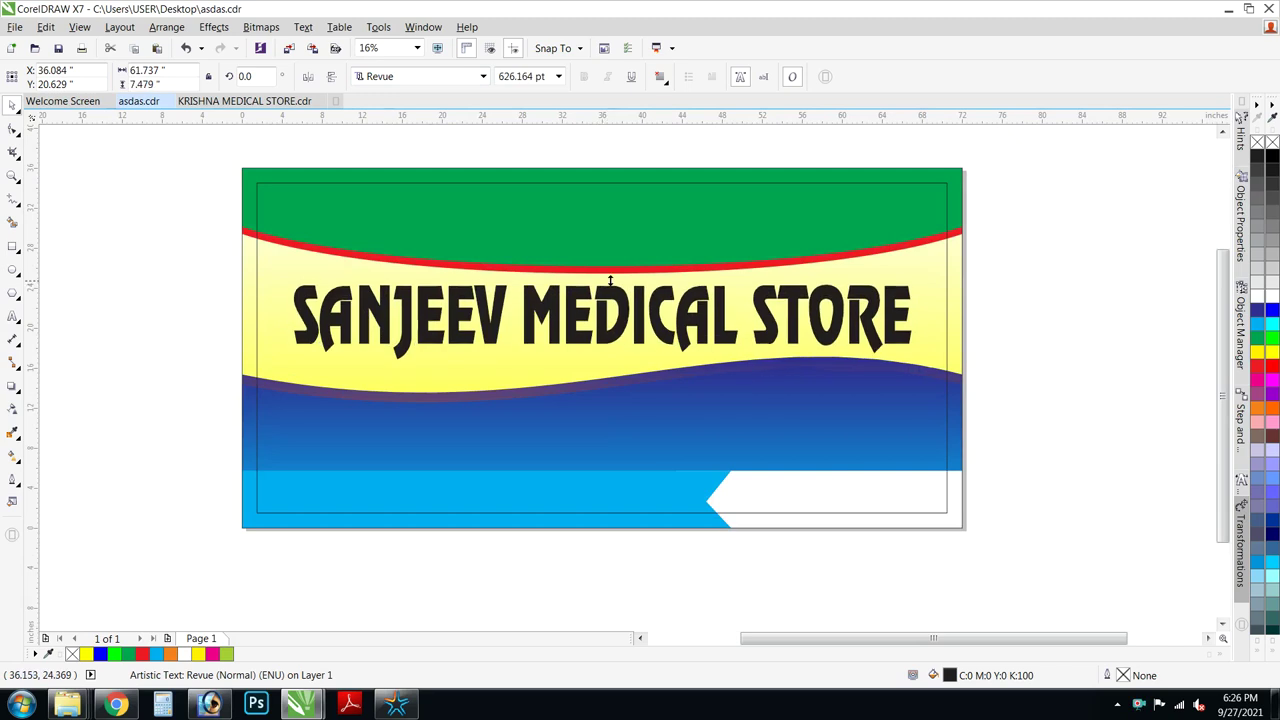
{"action": "left_click_drag", "start_coordinate": [918, 323], "coordinate": [882, 323]}
{"action": "key", "text": "Escape"}
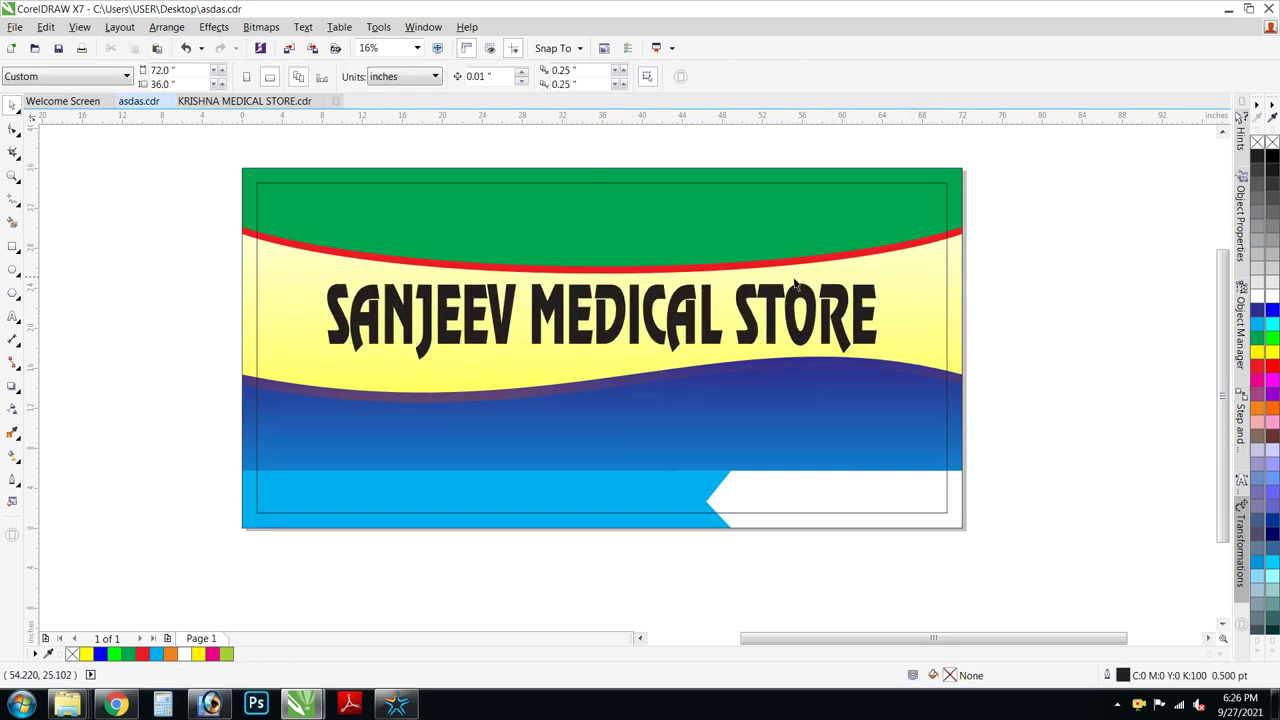
Fill the title with red and narrow it slightly to about 54.2 inches.
{"action": "left_click", "coordinate": [700, 313]}
{"action": "left_click", "coordinate": [1257, 366]}
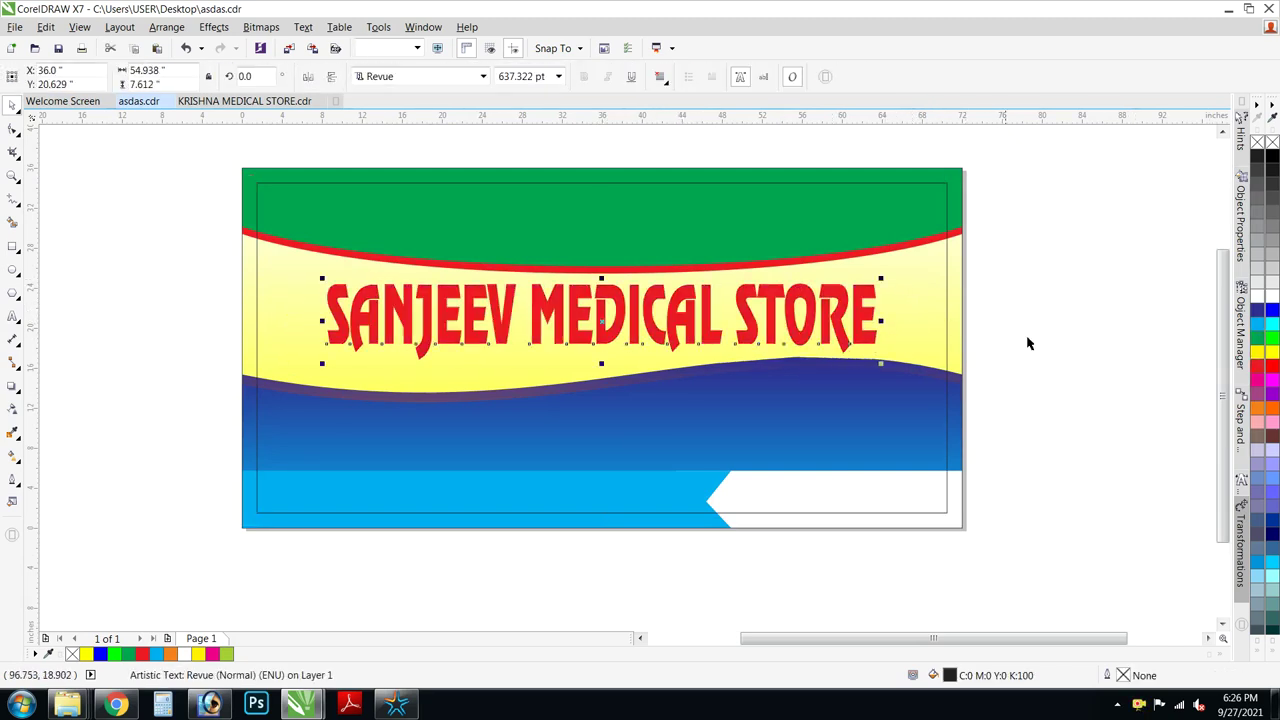
{"action": "left_click_drag", "start_coordinate": [878, 320], "coordinate": [875, 326]}
Give the title a 24 pt white outline placed behind the fill and scaled with the object.
{"action": "scroll", "coordinate": [888, 320], "scroll_direction": "up", "scroll_amount": 2}
{"action": "scroll", "coordinate": [873, 326], "scroll_direction": "down", "scroll_amount": 2}
{"action": "key", "text": "F12"}
{"action": "left_click", "coordinate": [542, 235]}
{"action": "left_click", "coordinate": [528, 424]}
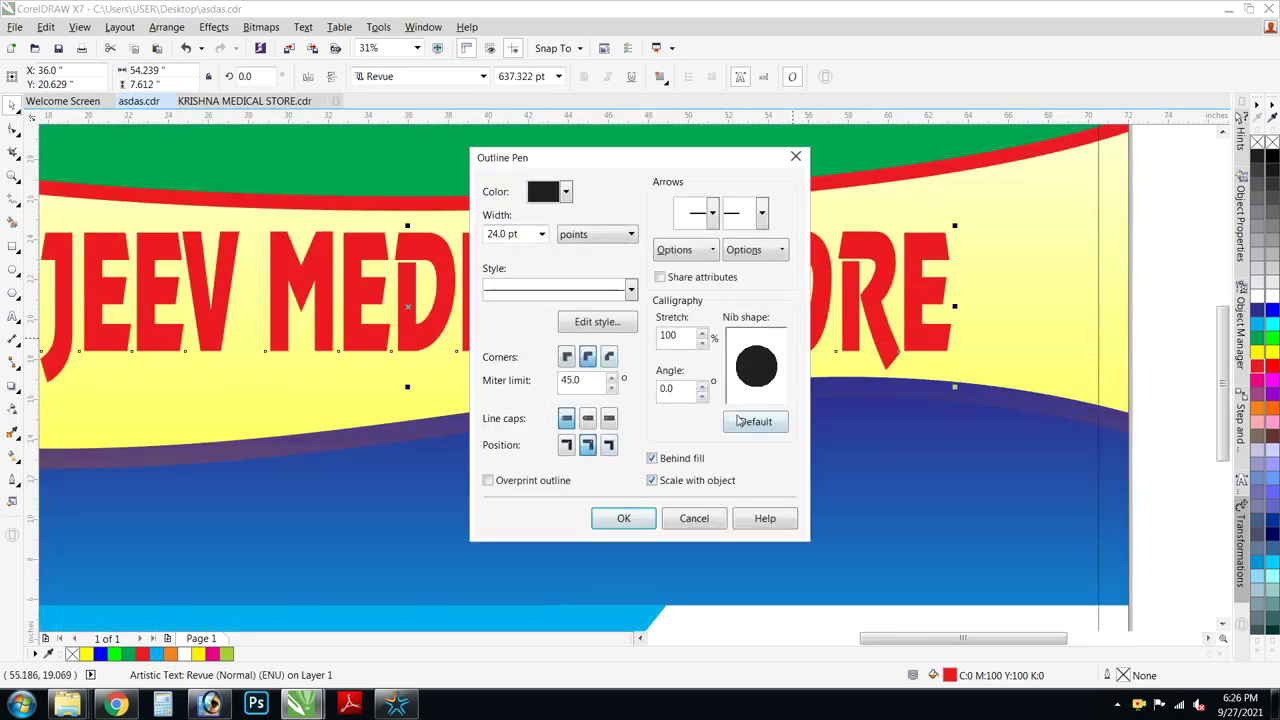
{"action": "left_click", "coordinate": [628, 518]}
{"action": "right_click", "coordinate": [1257, 296]}
{"action": "scroll", "coordinate": [700, 272], "scroll_direction": "down", "scroll_amount": 1}
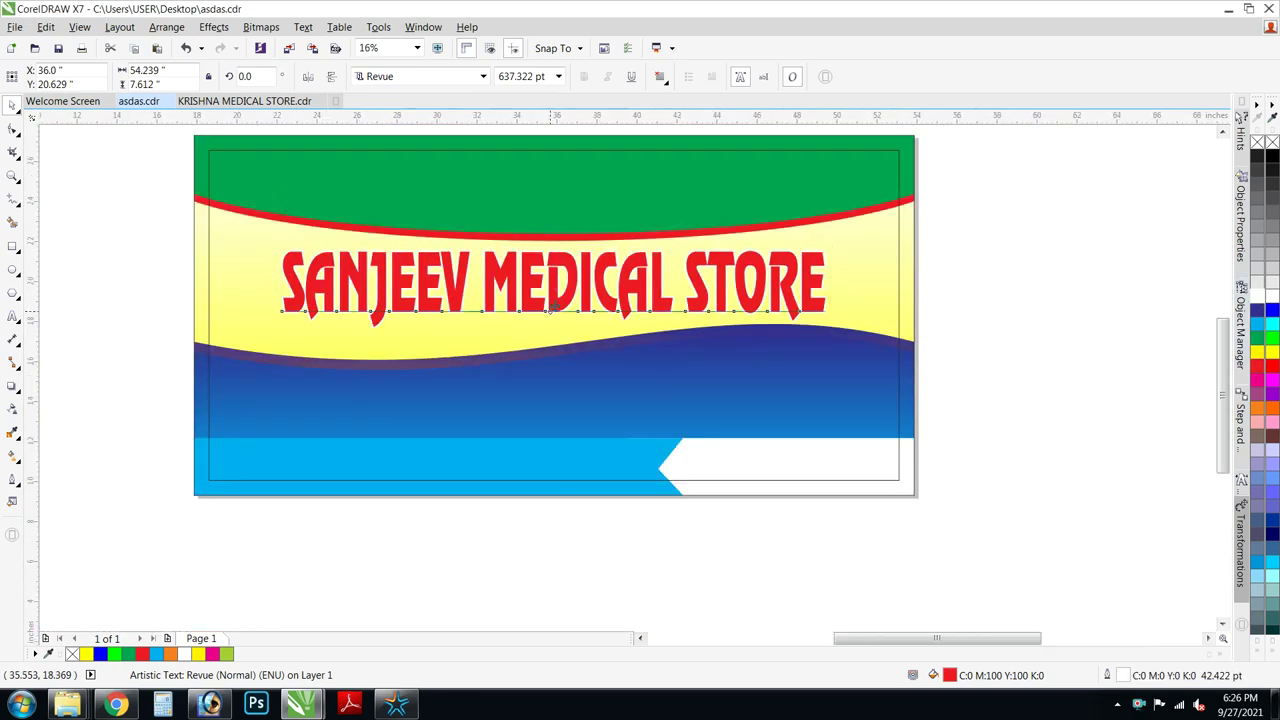
Create a drop shadow for the title from an offset copy behind it, with a 20% black fill and outline.
{"action": "scroll", "coordinate": [549, 310], "scroll_direction": "up", "scroll_amount": 2}
{"action": "left_click", "coordinate": [1259, 270]}
{"action": "right_click", "coordinate": [1259, 270]}
{"action": "left_click_drag", "start_coordinate": [753, 290], "coordinate": [757, 309]}
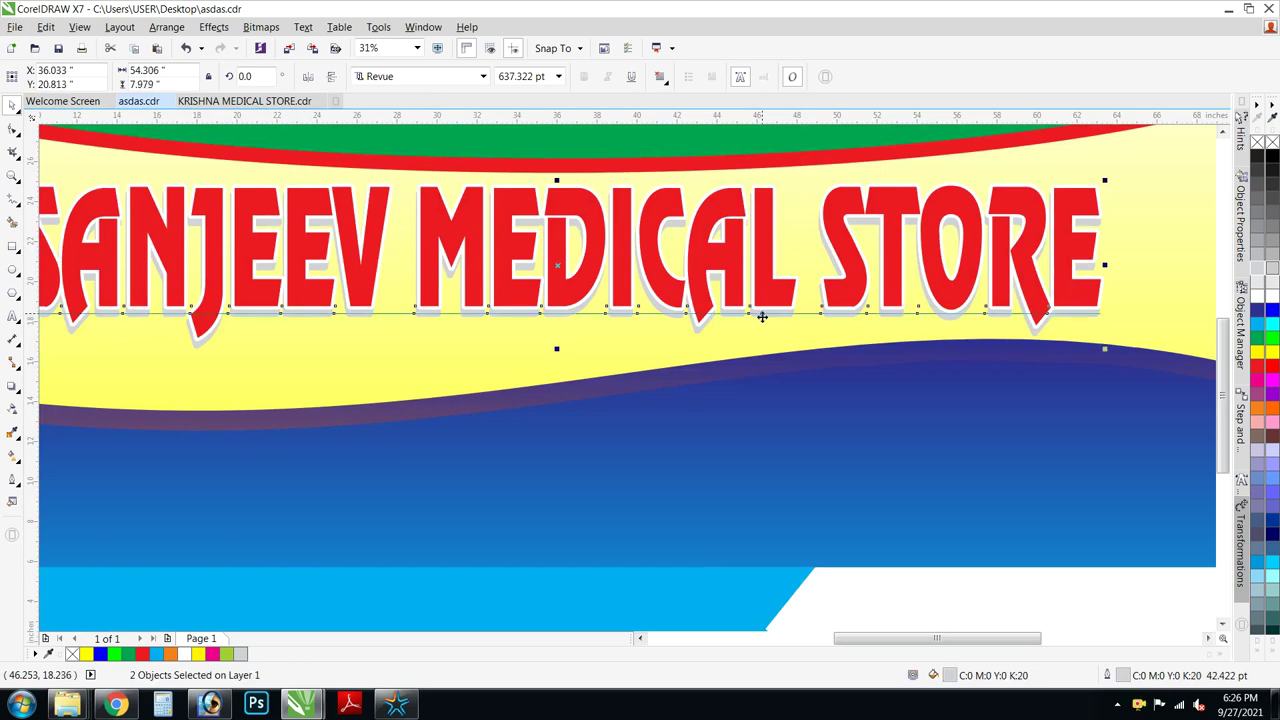
{"action": "scroll", "coordinate": [749, 309], "scroll_direction": "down", "scroll_amount": 2}
{"action": "scroll", "coordinate": [699, 290], "scroll_direction": "up", "scroll_amount": 1}
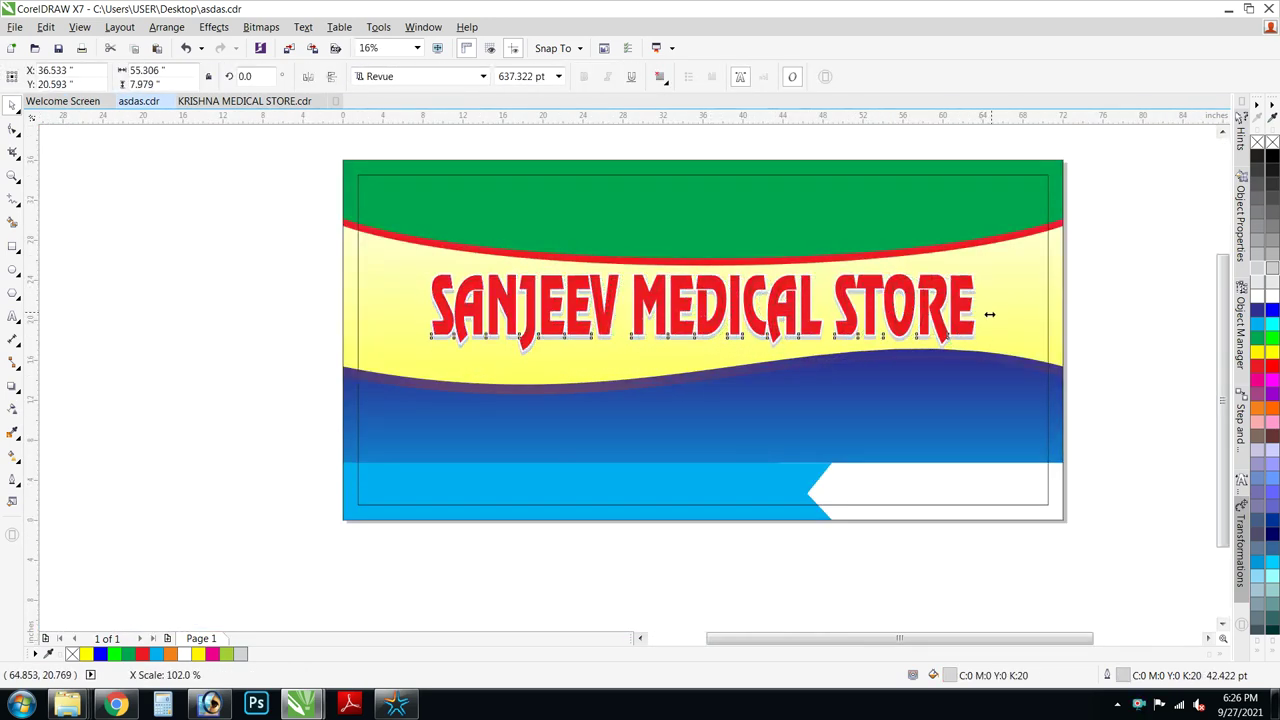
Widen the title and its shadow to about 55.3 inches and centre them horizontally on the banner.
{"action": "left_click", "coordinate": [1071, 368]}
{"action": "left_click_drag", "start_coordinate": [343, 265], "coordinate": [341, 265]}
{"action": "left_click", "coordinate": [1031, 320], "text": "shift"}
{"action": "key", "text": "c"}
{"action": "left_click", "coordinate": [1134, 300]}
{"action": "left_click", "coordinate": [900, 305]}
{"action": "left_click", "coordinate": [278, 296]}
Add a "+" text object beside the page, set it in SwitzerlandBlack and enlarge it to about 10.2 inches.
{"action": "key", "text": "F8"}
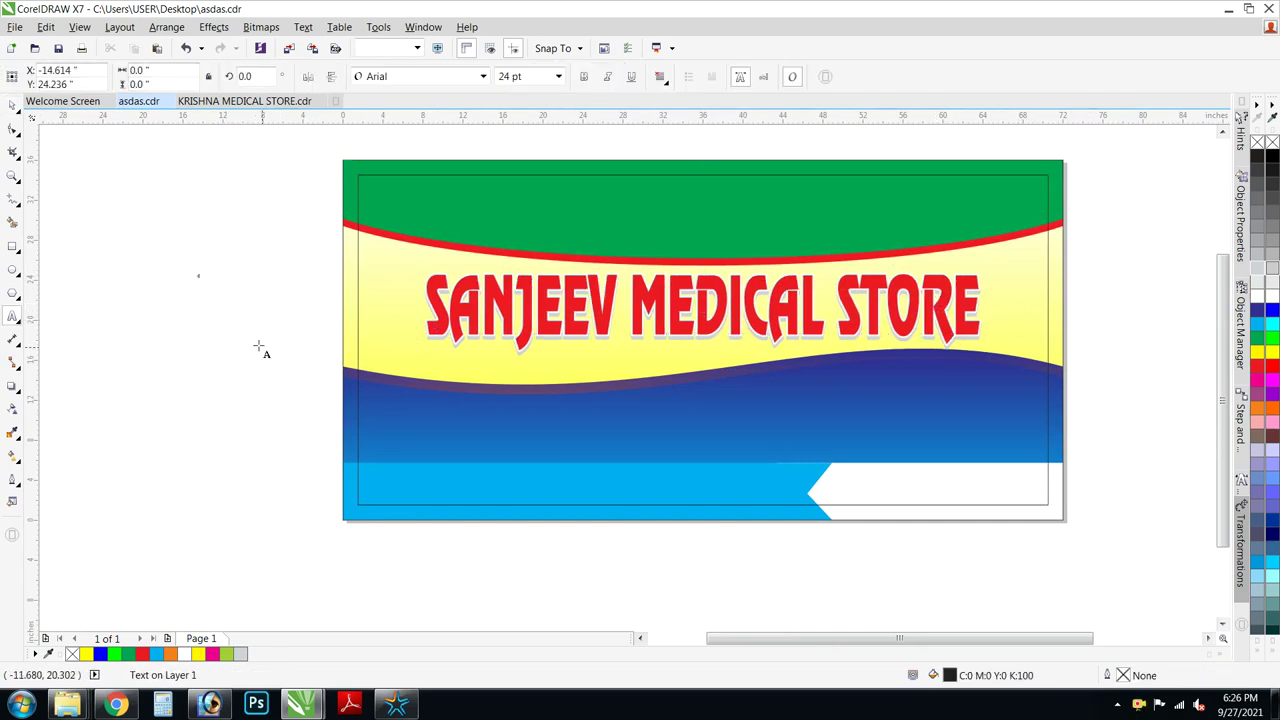
{"action": "key", "text": "ctrl+a"}
{"action": "type", "text": "+"}
{"action": "left_click", "coordinate": [400, 76]}
{"action": "left_click", "coordinate": [418, 133]}
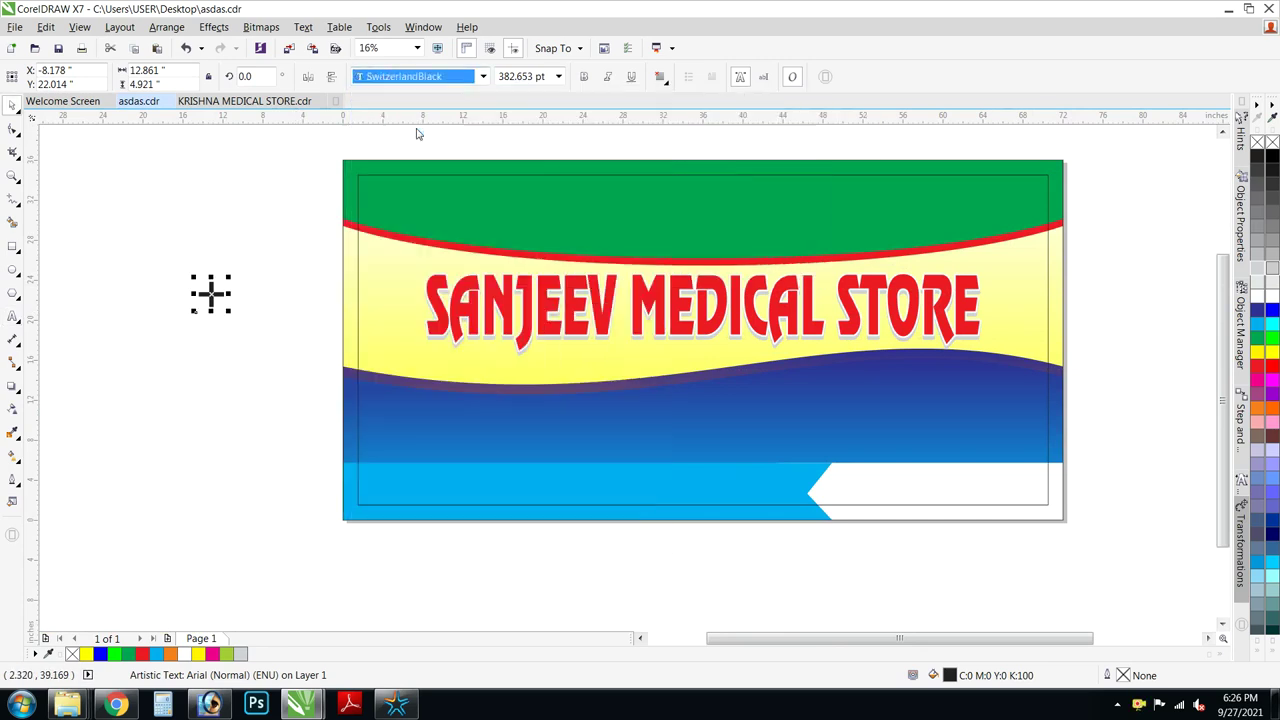
{"action": "left_click_drag", "start_coordinate": [257, 303], "coordinate": [342, 303]}
{"action": "left_click", "coordinate": [328, 240]}
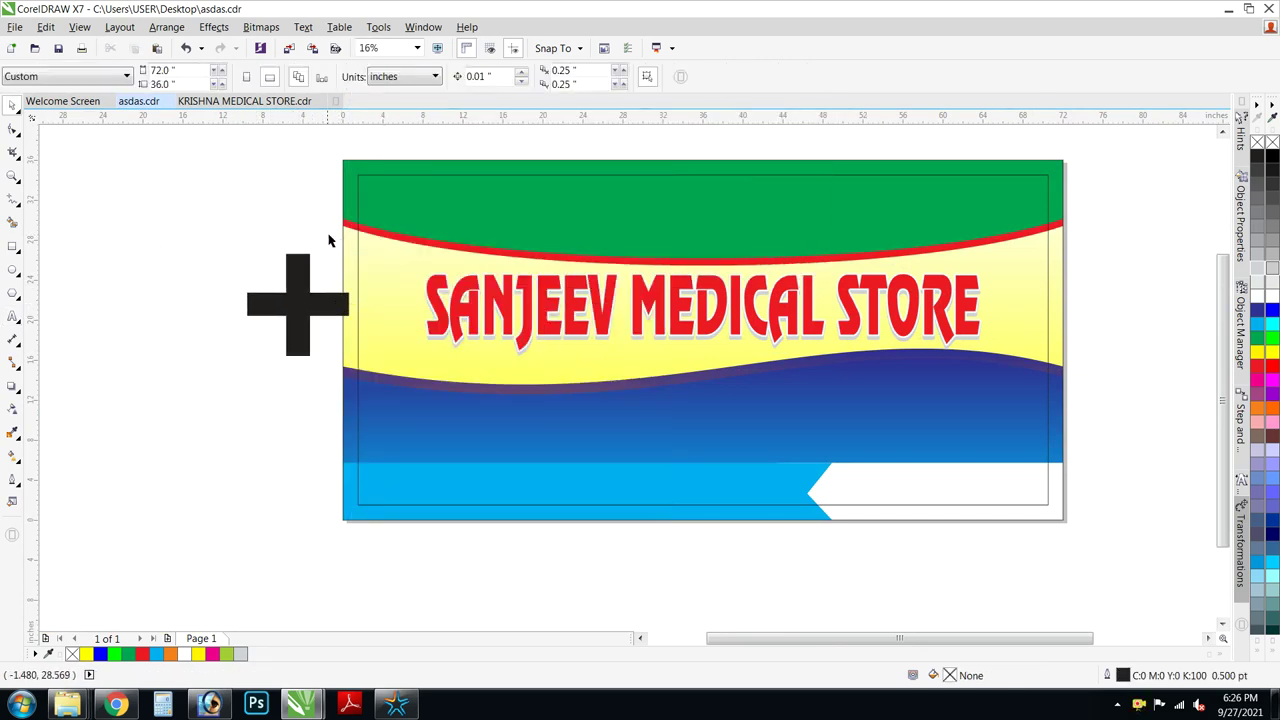
Narrow the title, place the plus sign before it on the yellow band at about 6.9 inches, and fill it green.
{"action": "left_click_drag", "start_coordinate": [988, 370], "coordinate": [966, 313]}
{"action": "left_click", "coordinate": [1027, 310]}
{"action": "left_click_drag", "start_coordinate": [324, 303], "coordinate": [456, 303]}
{"action": "scroll", "coordinate": [470, 282], "scroll_direction": "up", "scroll_amount": 2}
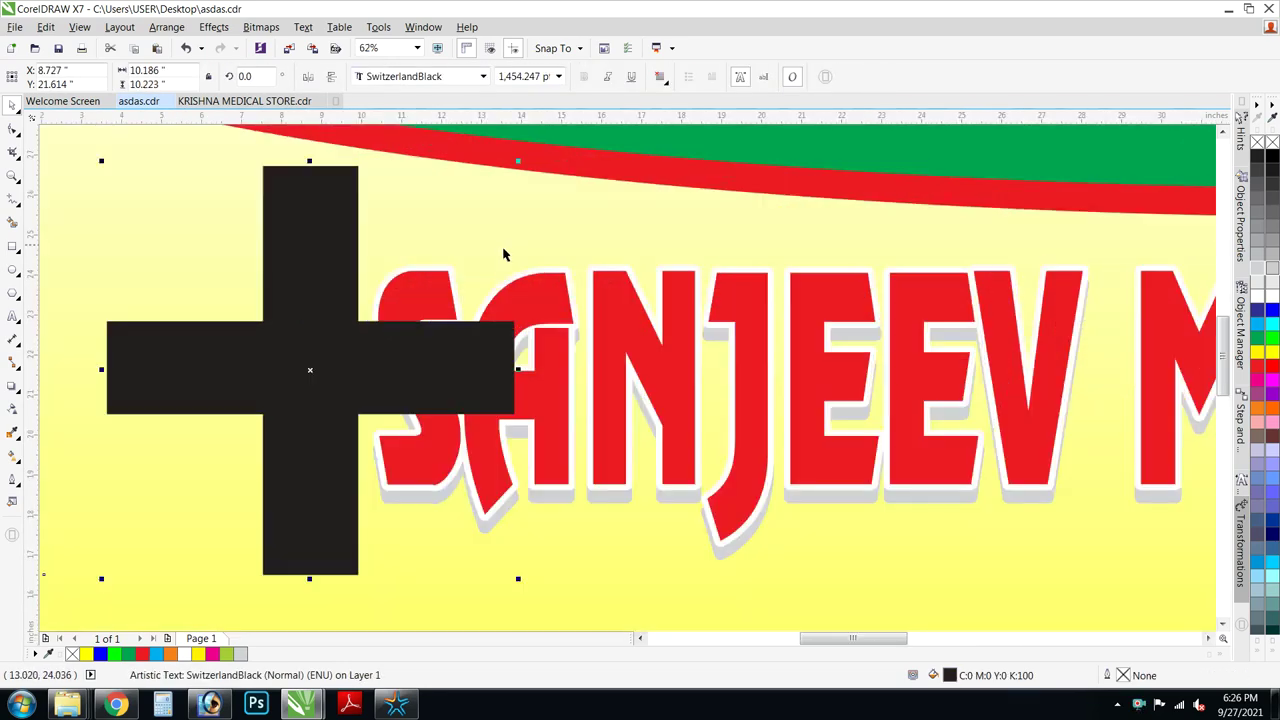
{"action": "left_click_drag", "start_coordinate": [519, 160], "coordinate": [486, 186]}
{"action": "scroll", "coordinate": [426, 270], "scroll_direction": "down", "scroll_amount": 1}
{"action": "left_click_drag", "start_coordinate": [382, 317], "coordinate": [311, 316]}
{"action": "left_click", "coordinate": [1258, 339]}
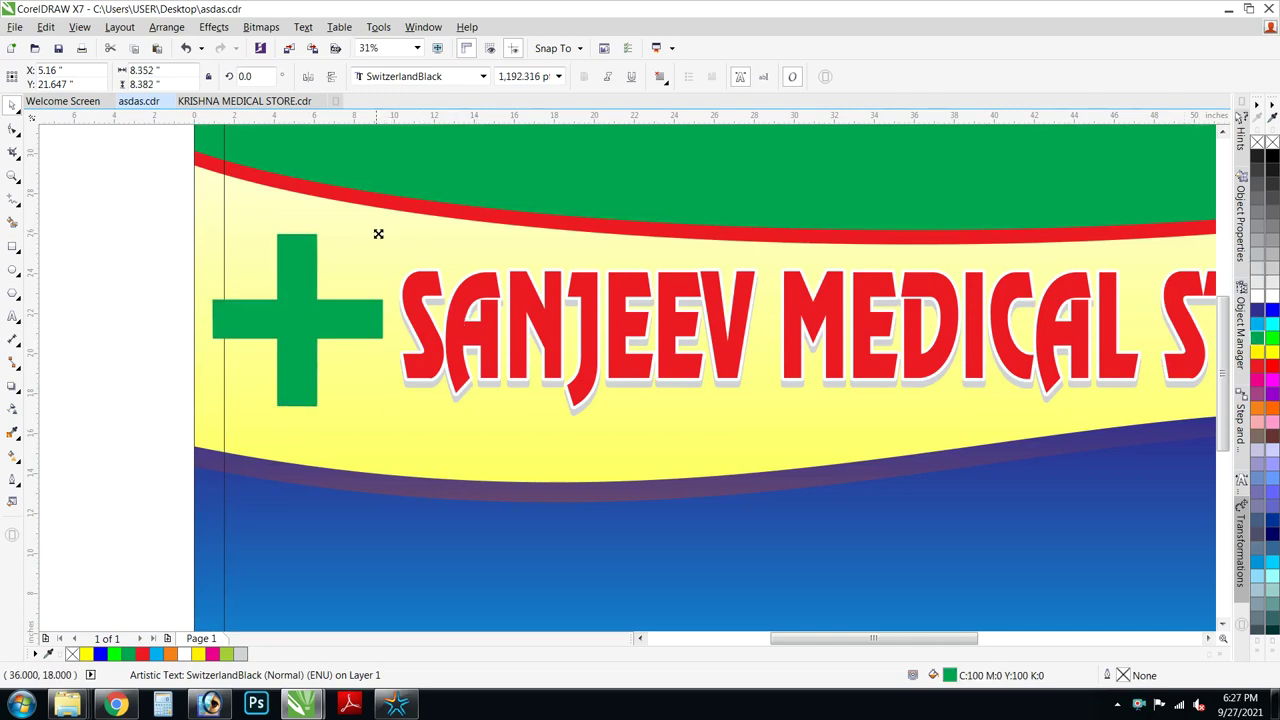
Give the plus sign a 36 pt white outline with rounded corners, placed behind the fill and scaled with the object.
{"action": "key", "text": "F12"}
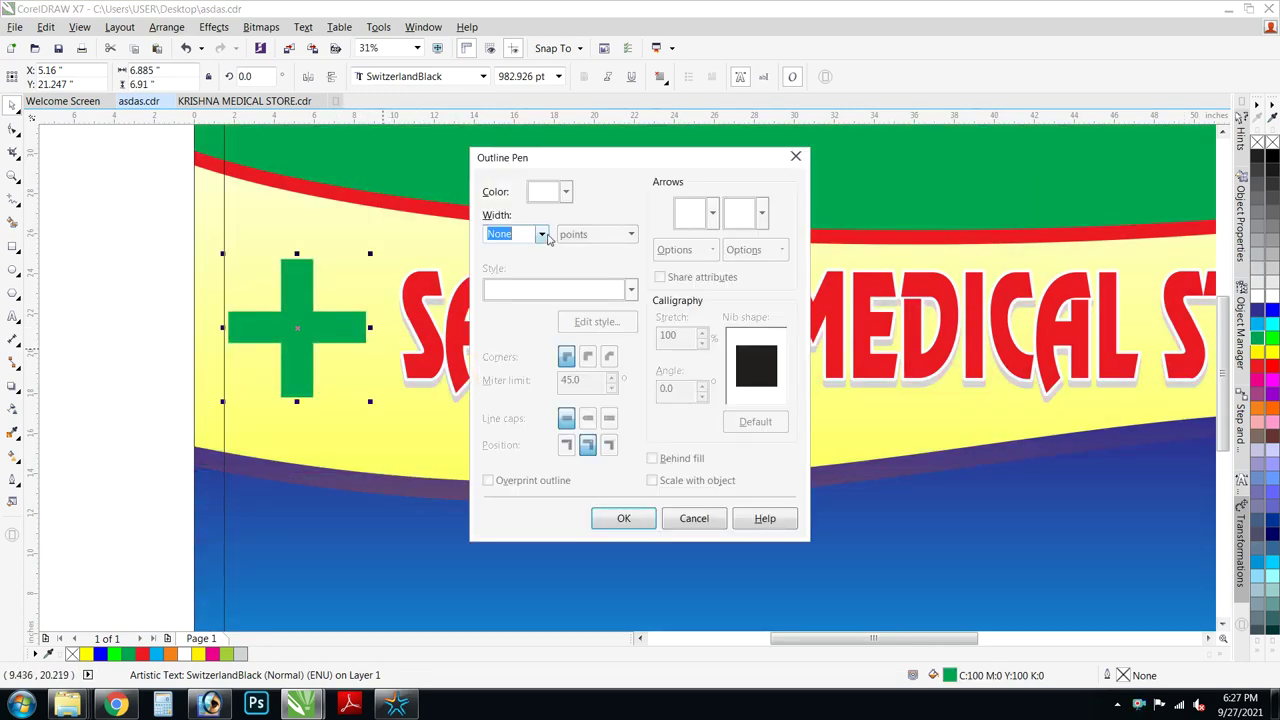
{"action": "left_click", "coordinate": [541, 234]}
{"action": "left_click", "coordinate": [515, 422]}
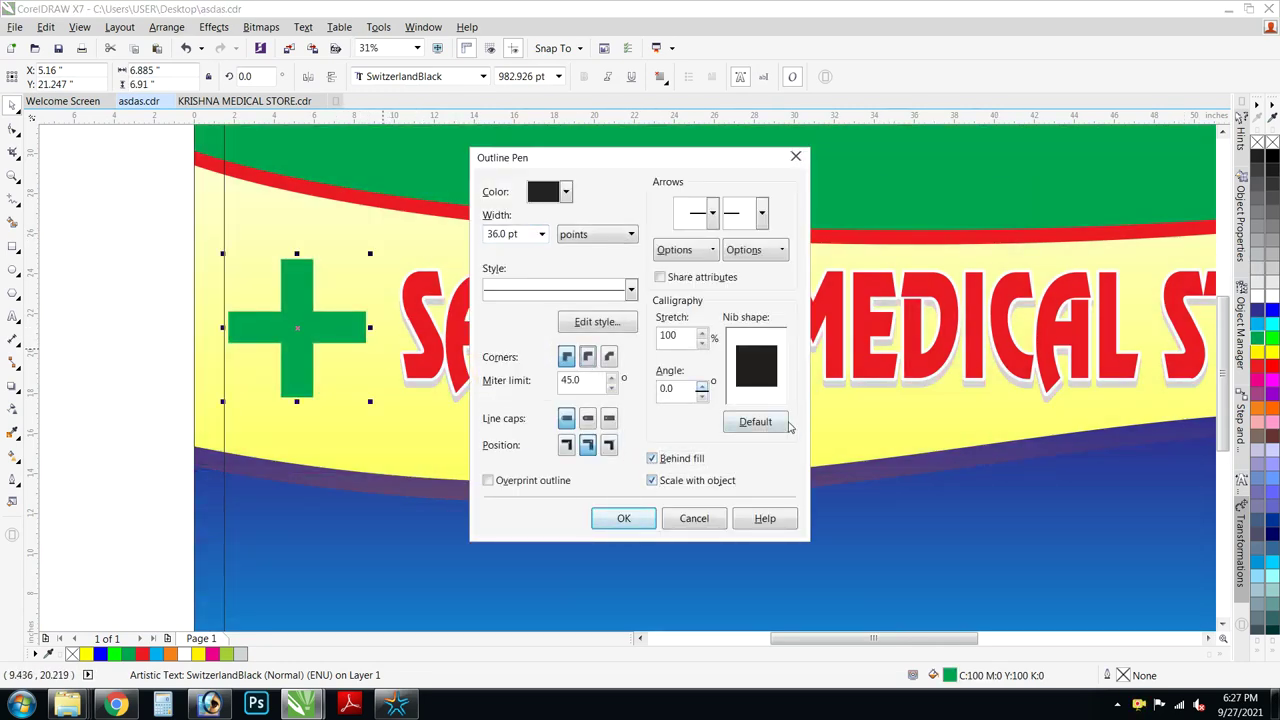
{"action": "left_click", "coordinate": [623, 518]}
{"action": "key", "text": "F12"}
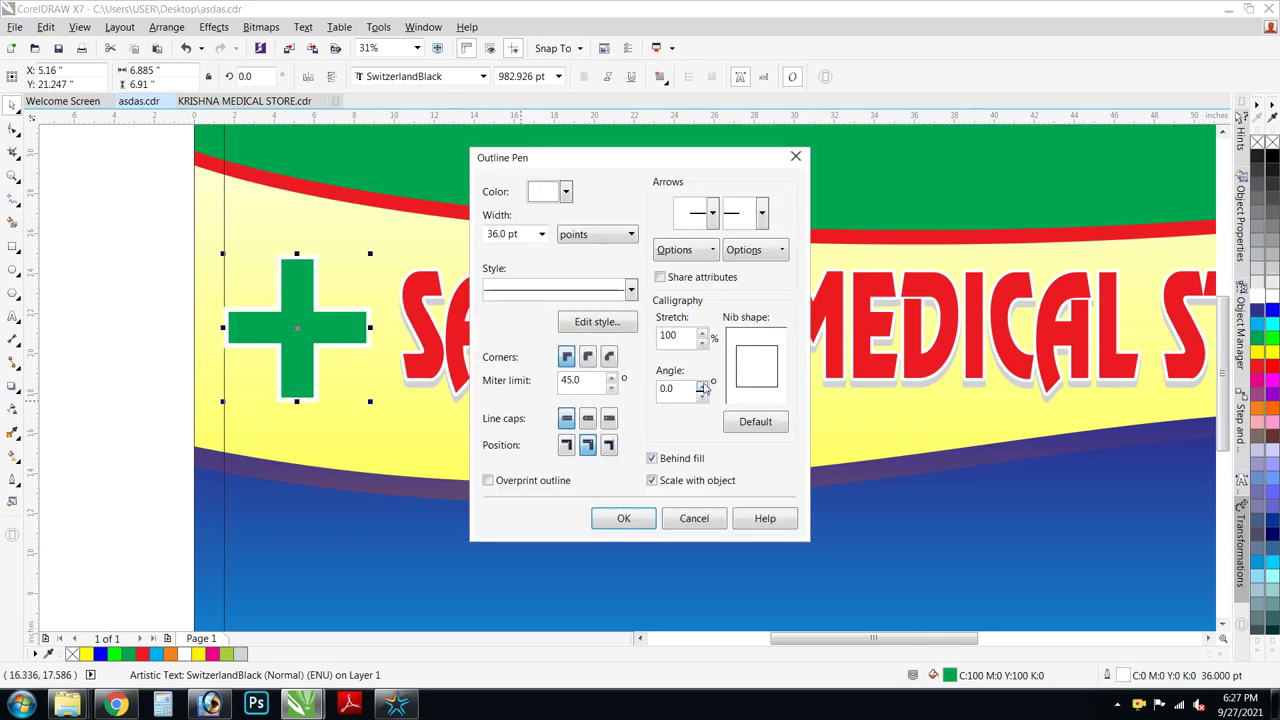
{"action": "left_click", "coordinate": [630, 518]}
{"action": "scroll", "coordinate": [333, 322], "scroll_direction": "up", "scroll_amount": 1}
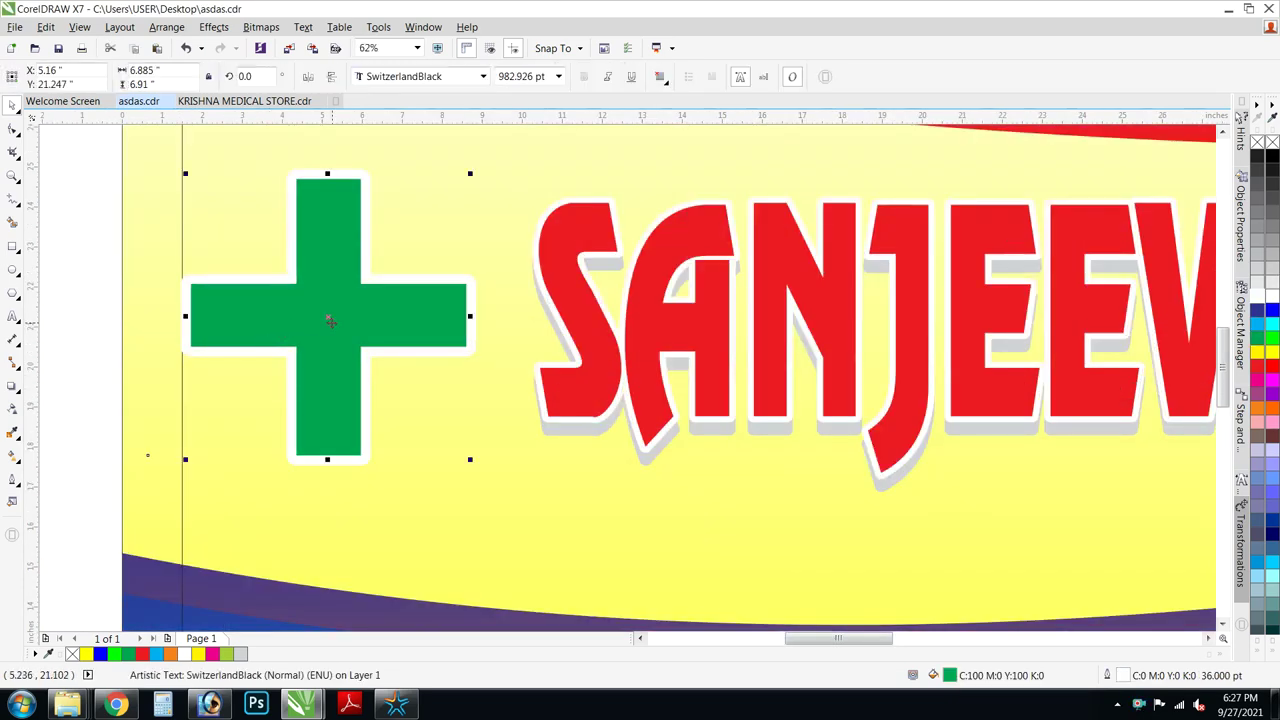
Set the plus sign's outline to 12 pt and offset it from a light grey copy that serves as its shadow.
{"action": "key", "text": "F12"}
{"action": "left_click", "coordinate": [541, 234]}
{"action": "left_click", "coordinate": [500, 376]}
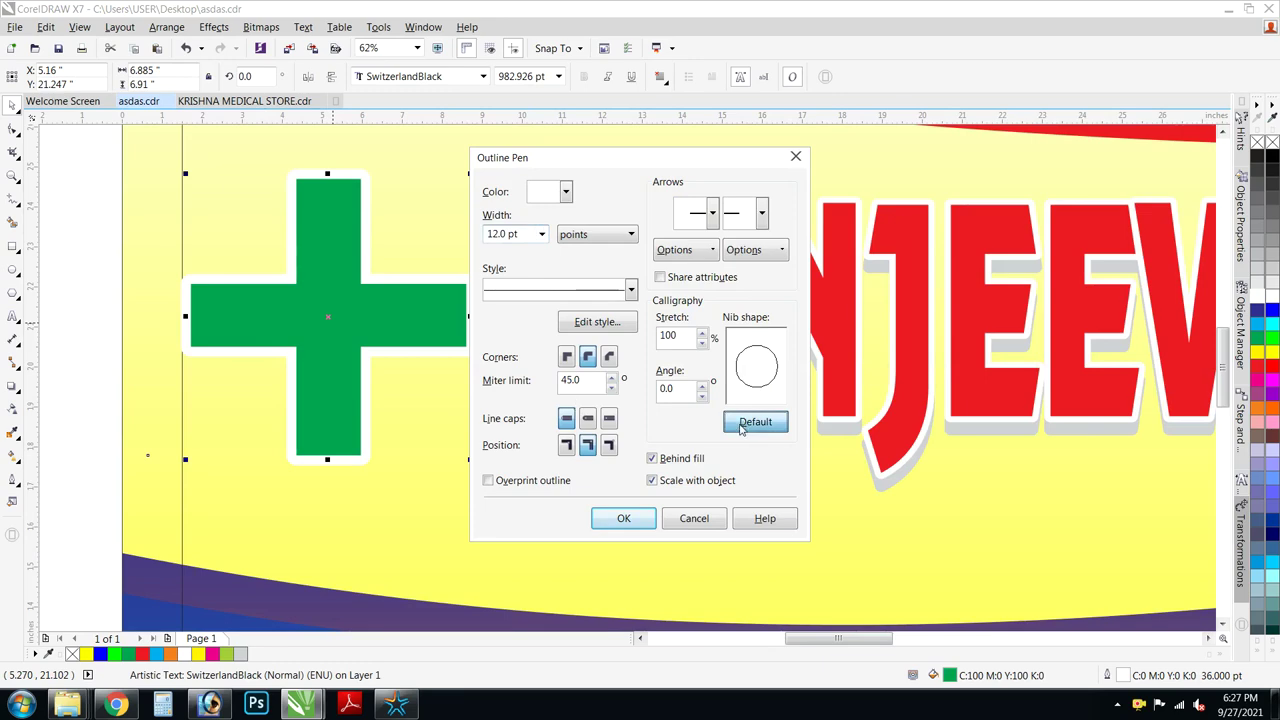
{"action": "left_click", "coordinate": [623, 518]}
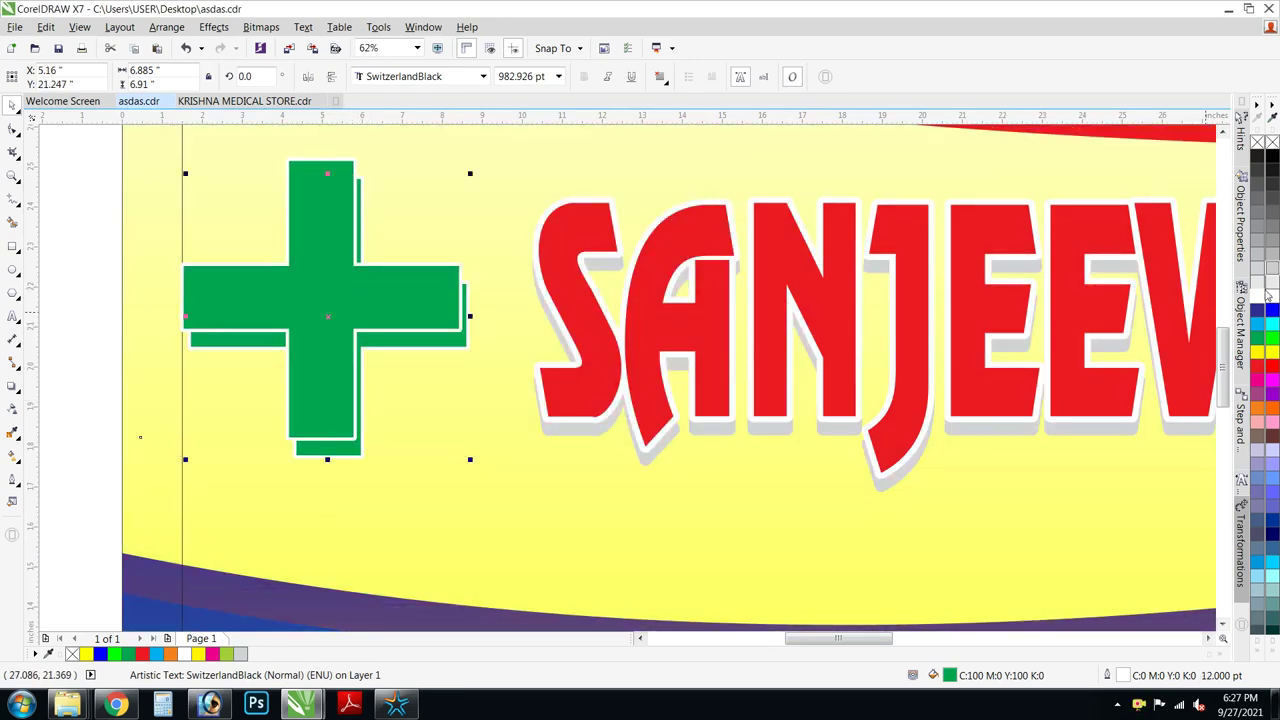
{"action": "left_click_drag", "start_coordinate": [419, 299], "coordinate": [418, 306]}
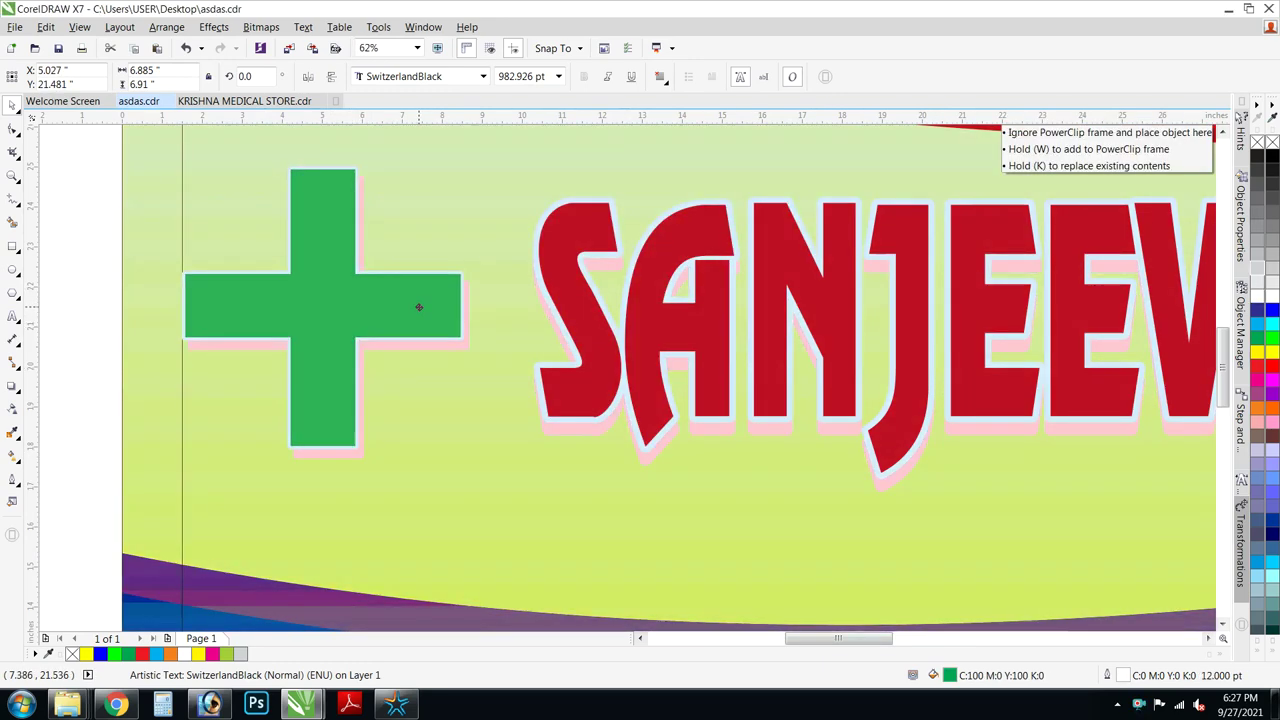
Copy the plus sign with its shadow to the opposite end of the yellow band, after the title.
{"action": "scroll", "coordinate": [293, 273], "scroll_direction": "down", "scroll_amount": 2}
{"action": "left_click_drag", "start_coordinate": [189, 223], "coordinate": [336, 328]}
{"action": "left_click_drag", "start_coordinate": [313, 280], "coordinate": [921, 268]}
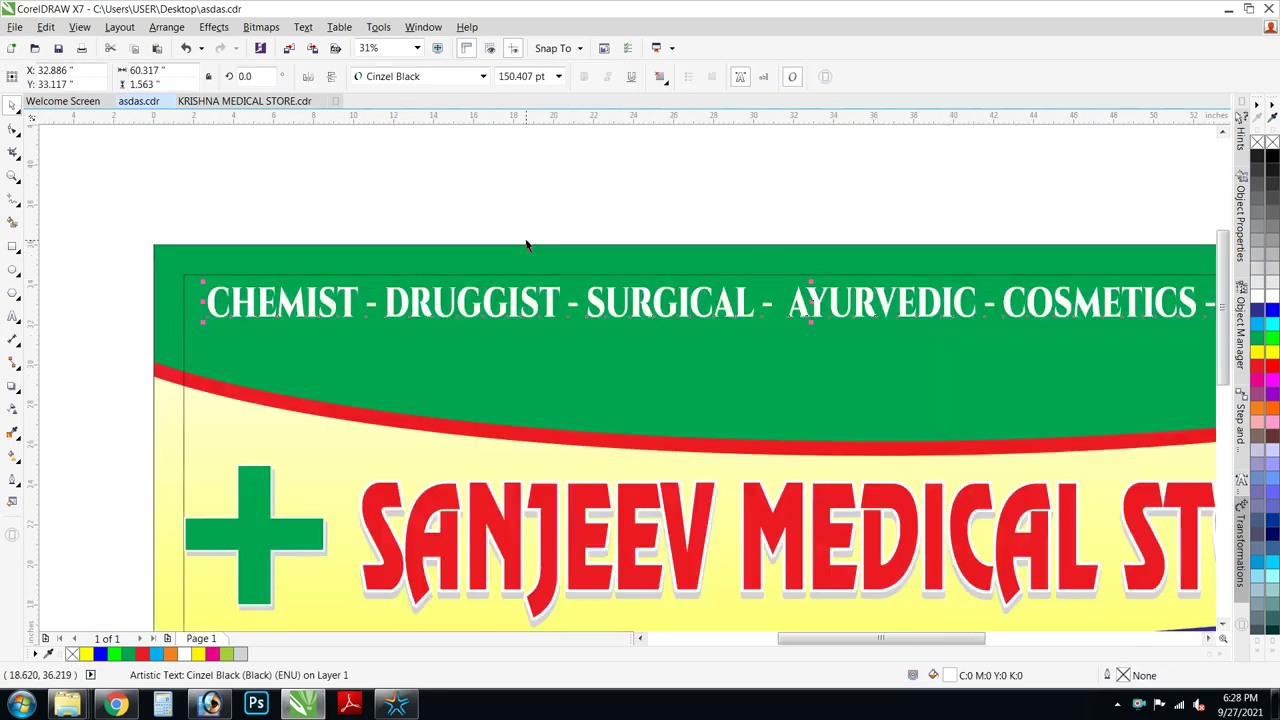
Set the font of the services line in the green header to SwitzerlandBlack.
{"action": "scroll", "coordinate": [486, 277], "scroll_direction": "down", "scroll_amount": 2}
{"action": "key", "text": "Escape"}
{"action": "left_click", "coordinate": [501, 294]}
{"action": "left_click", "coordinate": [424, 78]}
{"action": "mouse_move", "coordinate": [430, 137]}
{"action": "left_click", "coordinate": [720, 137]}
Enlarge the services line to about 66.9 × 1.7 inches and centre it horizontally on the banner.
{"action": "left_click_drag", "start_coordinate": [973, 296], "coordinate": [1018, 298]}
{"action": "left_click", "coordinate": [1023, 292], "text": "shift"}
{"action": "key", "text": "c"}
{"action": "left_click", "coordinate": [1080, 268]}
Give the services line a 4 pt black outline with rounded corners, placed behind the fill and scaled with the object.
{"action": "left_click", "coordinate": [1002, 283]}
{"action": "scroll", "coordinate": [781, 329], "scroll_direction": "up", "scroll_amount": 1}
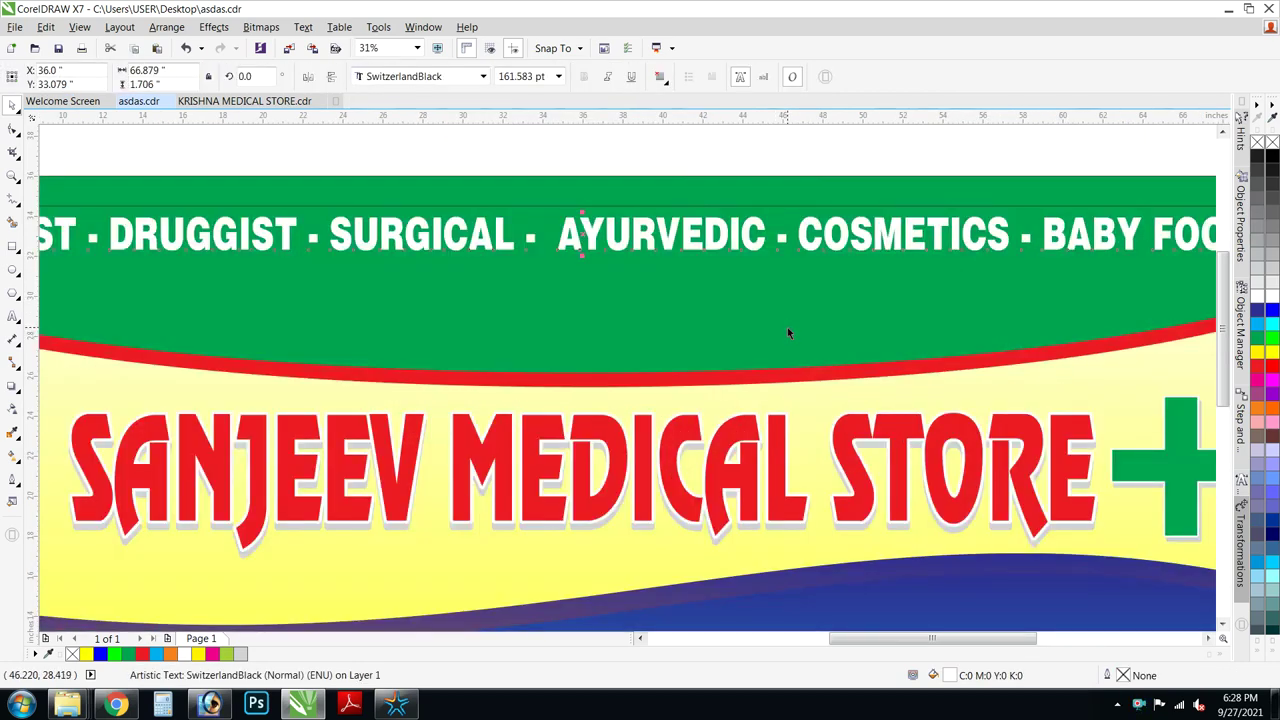
{"action": "key", "text": "F12"}
{"action": "left_click", "coordinate": [541, 234]}
{"action": "left_click", "coordinate": [505, 357]}
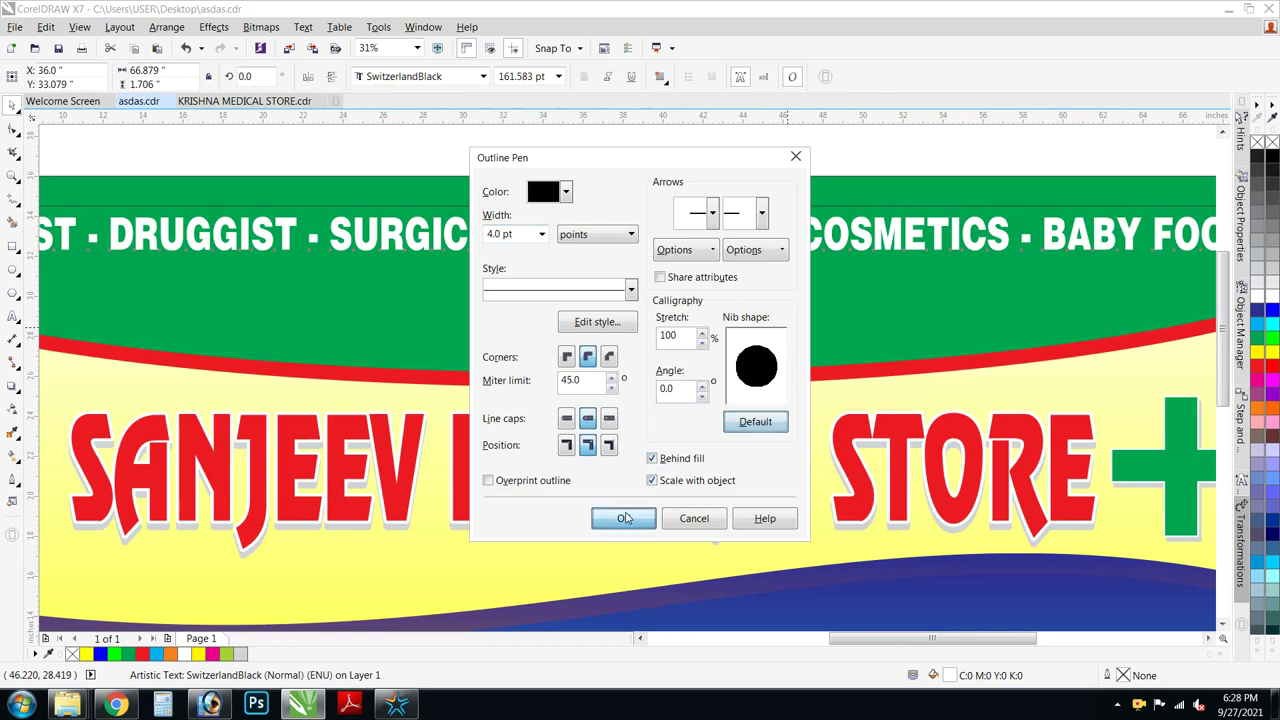
{"action": "left_click", "coordinate": [624, 517]}
{"action": "scroll", "coordinate": [692, 320], "scroll_direction": "down", "scroll_amount": 1}
{"action": "left_click", "coordinate": [815, 230]}
{"action": "left_click", "coordinate": [800, 285]}
{"action": "left_click", "coordinate": [798, 302], "text": "shift"}
{"action": "left_click", "coordinate": [1004, 283]}
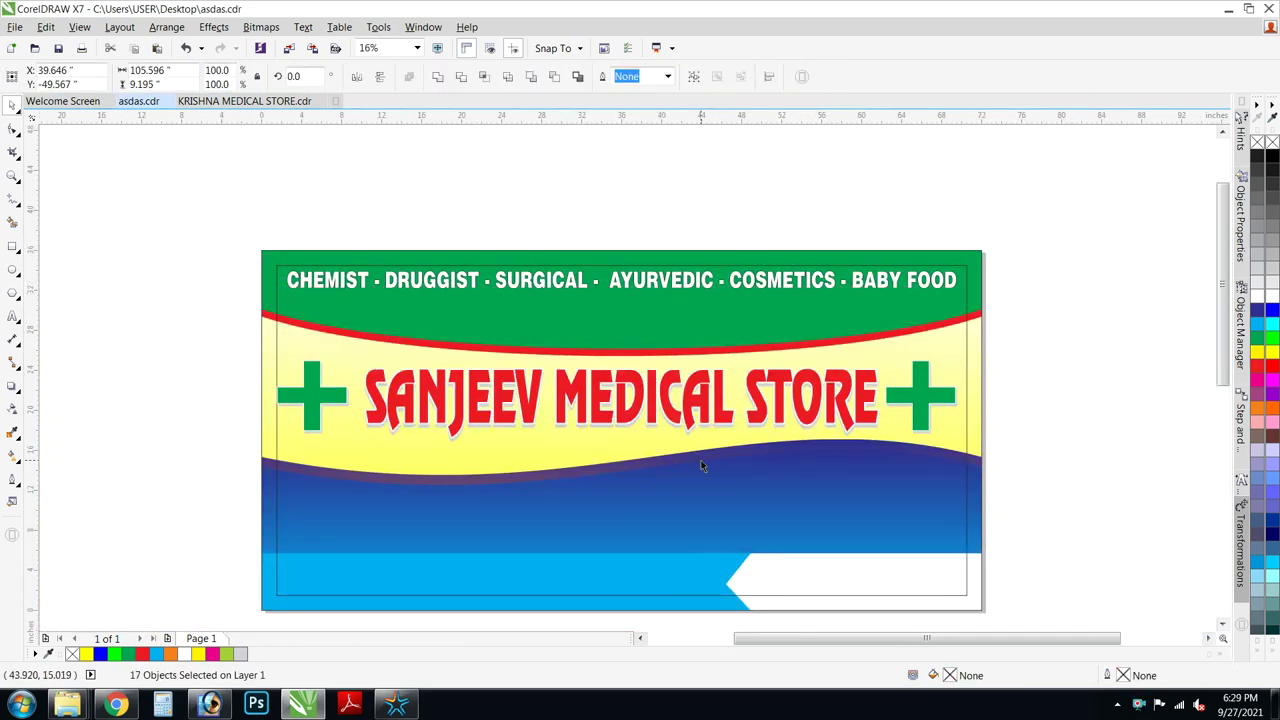
Move the row of product pictures from below the page to just above the banner.
{"action": "scroll", "coordinate": [694, 438], "scroll_direction": "down", "scroll_amount": 2}
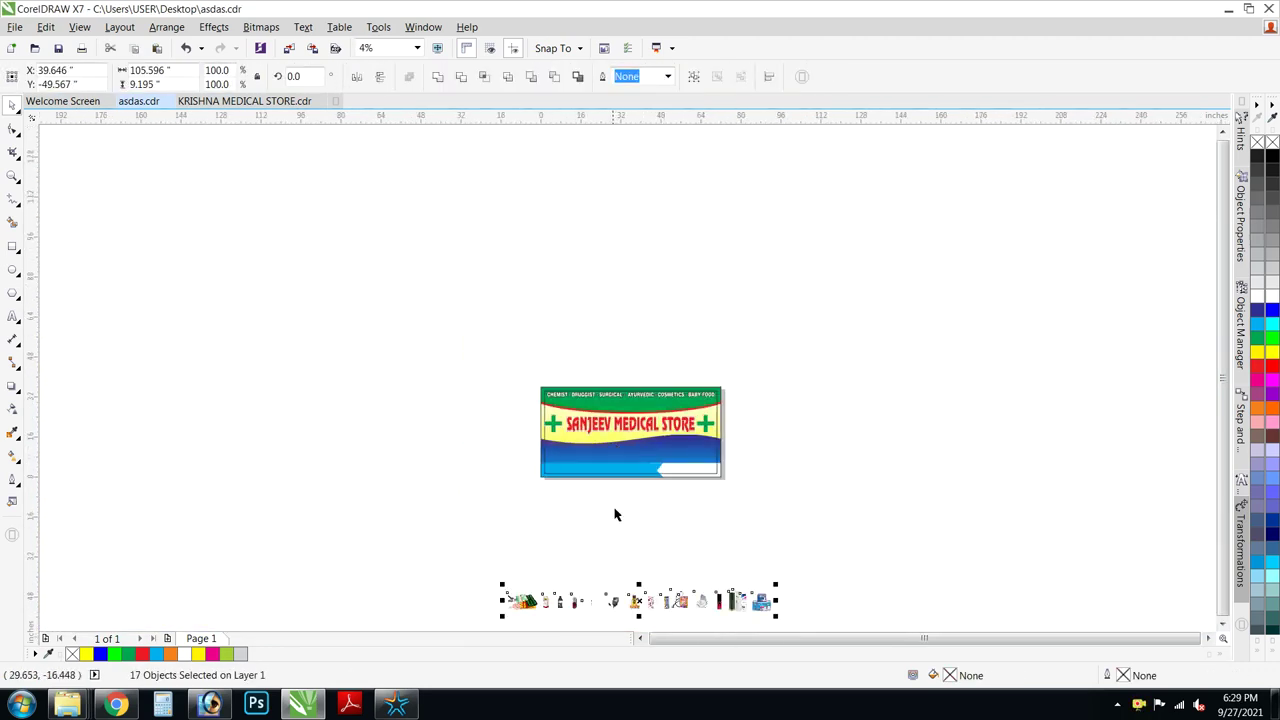
{"action": "left_click_drag", "start_coordinate": [580, 614], "coordinate": [606, 380]}
{"action": "scroll", "coordinate": [608, 385], "scroll_direction": "up", "scroll_amount": 4}
{"action": "left_click", "coordinate": [478, 258]}
Place the pill-pack picture in the green header below the services line, between DRUGGIST and SURGICAL, and shrink it to fit.
{"action": "scroll", "coordinate": [418, 266], "scroll_direction": "down", "scroll_amount": 1}
{"action": "left_click", "coordinate": [397, 306]}
{"action": "scroll", "coordinate": [404, 309], "scroll_direction": "up", "scroll_amount": 1}
{"action": "left_click_drag", "start_coordinate": [400, 306], "coordinate": [455, 441]}
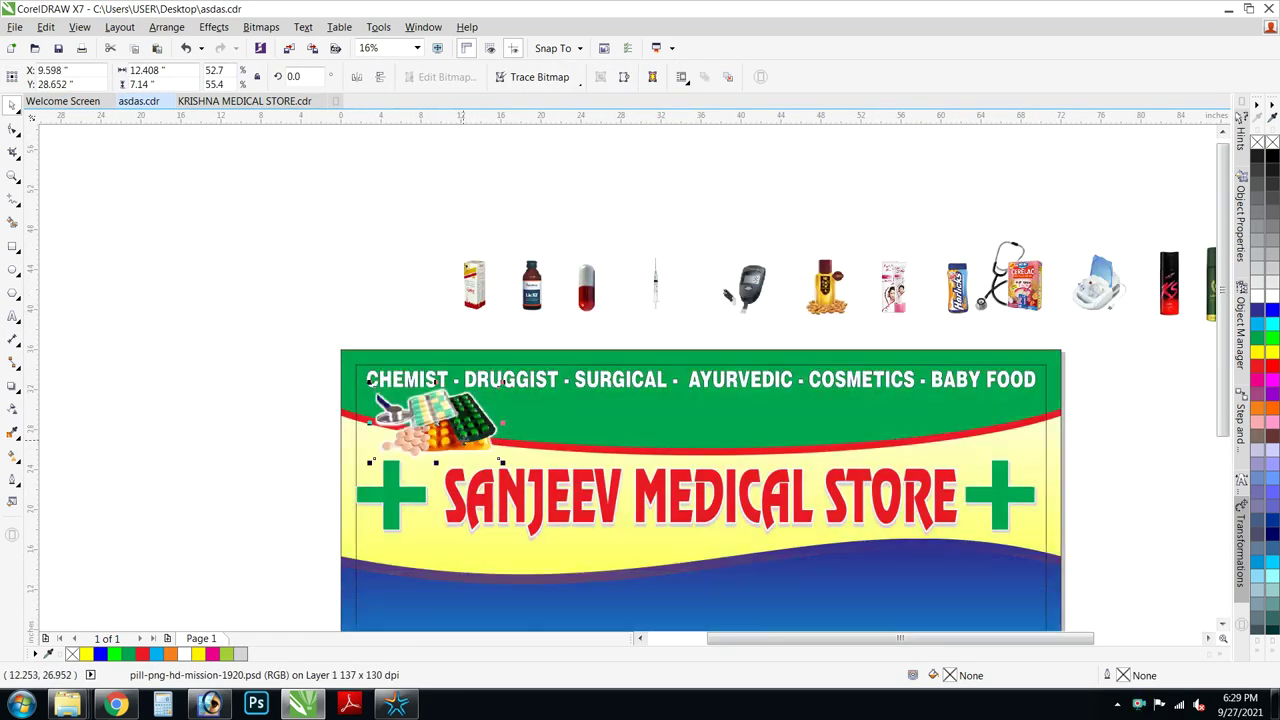
{"action": "scroll", "coordinate": [466, 439], "scroll_direction": "up", "scroll_amount": 1}
{"action": "left_click_drag", "start_coordinate": [538, 332], "coordinate": [497, 357]}
{"action": "left_click_drag", "start_coordinate": [467, 403], "coordinate": [670, 389]}
Place the Alpine syrup box picture beneath CHEMIST in the header, sized about 2 × 3.8 inches.
{"action": "scroll", "coordinate": [606, 340], "scroll_direction": "down", "scroll_amount": 1}
{"action": "left_click_drag", "start_coordinate": [557, 240], "coordinate": [555, 355]}
{"action": "scroll", "coordinate": [555, 355], "scroll_direction": "up", "scroll_amount": 2}
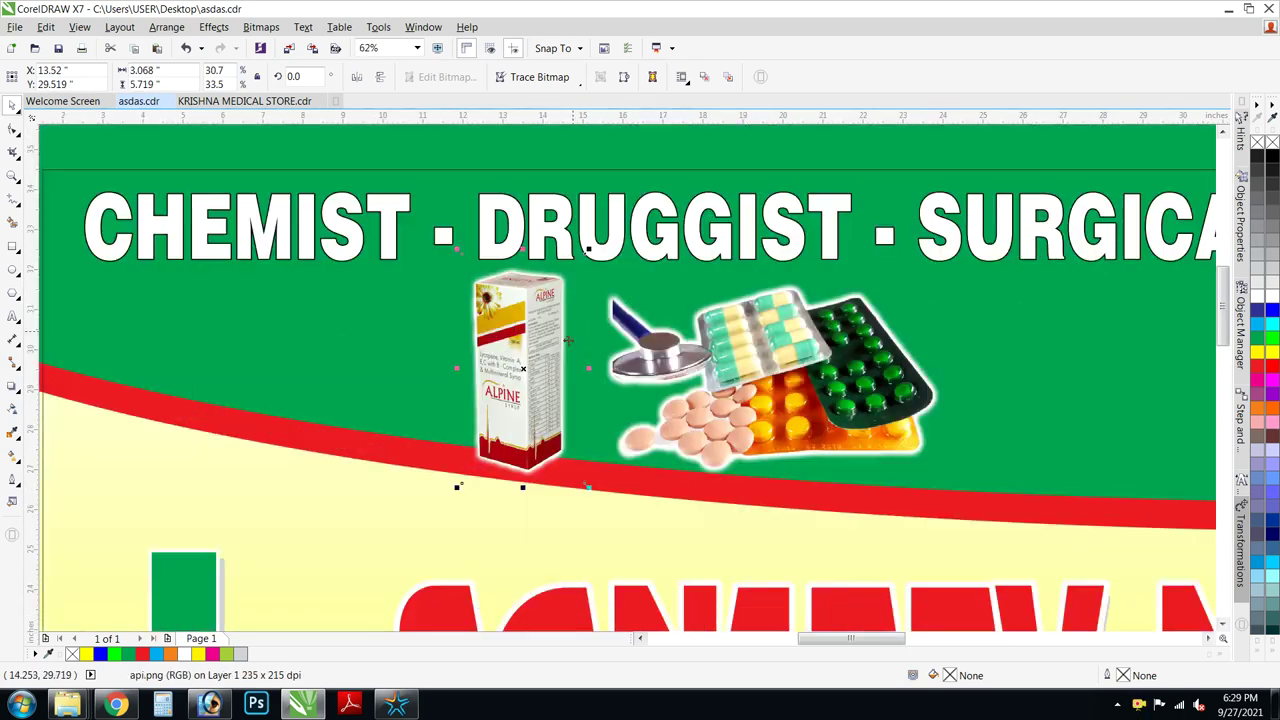
{"action": "left_click_drag", "start_coordinate": [587, 252], "coordinate": [571, 288]}
{"action": "left_click_drag", "start_coordinate": [546, 334], "coordinate": [341, 313]}
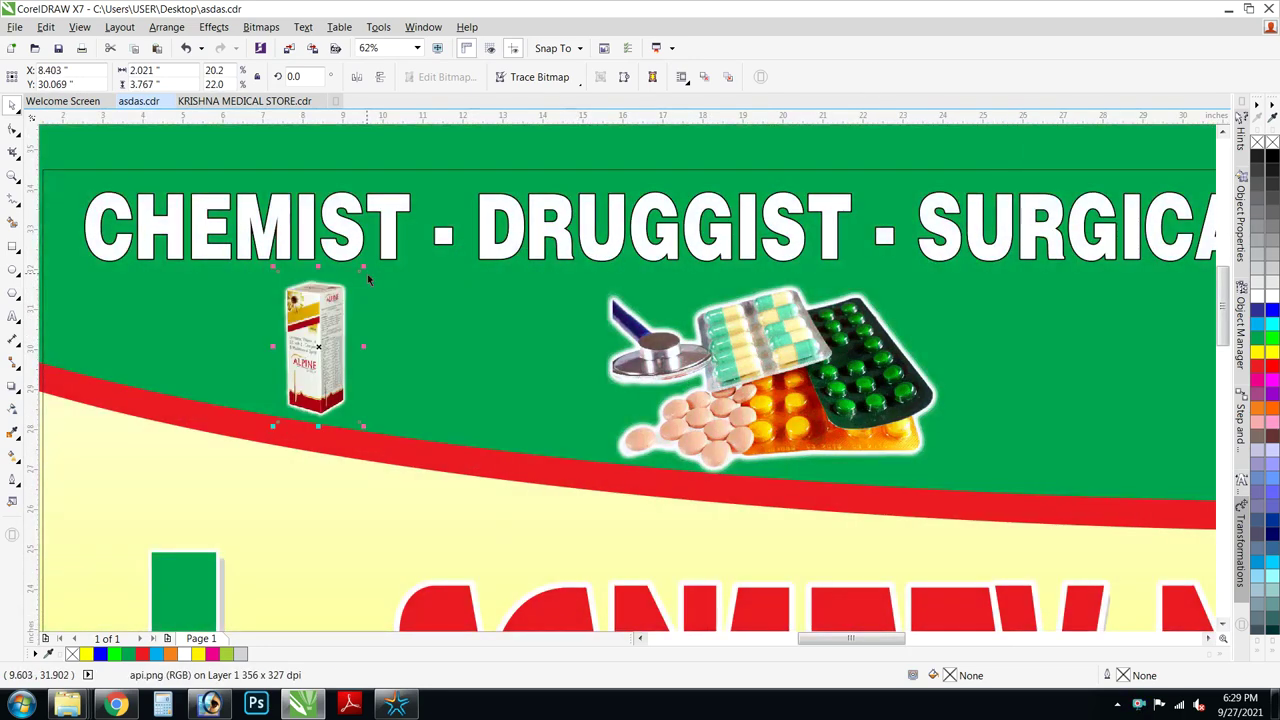
Nudge the pill pack away from the syrup box, then place the shrunken Liv.52 bottle picture beside the box.
{"action": "left_click_drag", "start_coordinate": [700, 355], "coordinate": [722, 352]}
{"action": "scroll", "coordinate": [757, 390], "scroll_direction": "down", "scroll_amount": 1}
{"action": "scroll", "coordinate": [703, 241], "scroll_direction": "down", "scroll_amount": 1}
{"action": "scroll", "coordinate": [737, 171], "scroll_direction": "up", "scroll_amount": 1}
{"action": "left_click_drag", "start_coordinate": [714, 184], "coordinate": [578, 412]}
{"action": "scroll", "coordinate": [578, 412], "scroll_direction": "up", "scroll_amount": 1}
{"action": "left_click_drag", "start_coordinate": [672, 323], "coordinate": [643, 361]}
{"action": "left_click_drag", "start_coordinate": [578, 440], "coordinate": [529, 432]}
{"action": "scroll", "coordinate": [529, 432], "scroll_direction": "down", "scroll_amount": 1}
Place and shrink the red-and-white capsule picture between the Liv.52 bottle and the pill pack, adjusting their spacing.
{"action": "scroll", "coordinate": [693, 320], "scroll_direction": "down", "scroll_amount": 1}
{"action": "left_click_drag", "start_coordinate": [705, 385], "coordinate": [728, 387]}
{"action": "left_click_drag", "start_coordinate": [745, 259], "coordinate": [664, 388]}
{"action": "scroll", "coordinate": [665, 387], "scroll_direction": "up", "scroll_amount": 2}
{"action": "scroll", "coordinate": [668, 382], "scroll_direction": "up", "scroll_amount": 1}
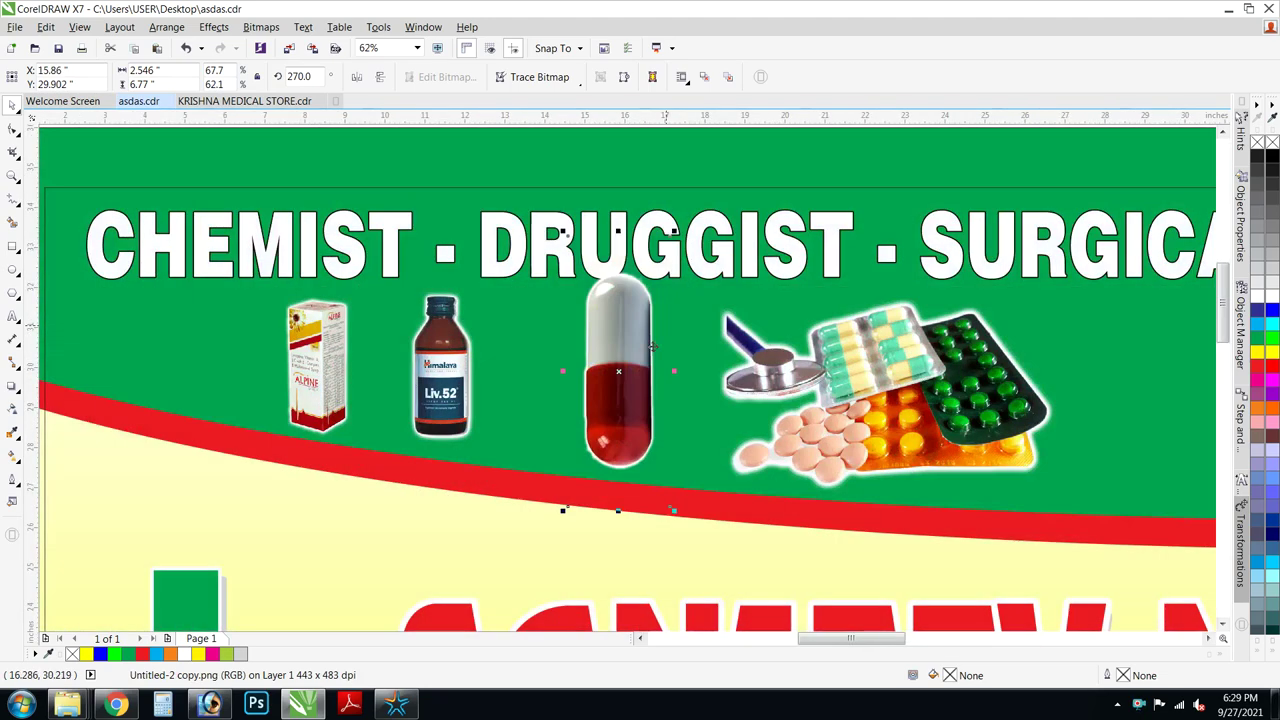
{"action": "left_click_drag", "start_coordinate": [674, 232], "coordinate": [655, 271]}
{"action": "left_click_drag", "start_coordinate": [632, 371], "coordinate": [631, 386]}
{"action": "left_click_drag", "start_coordinate": [447, 373], "coordinate": [463, 373]}
{"action": "left_click", "coordinate": [614, 368]}
Place the syringe picture after the pill pack in the header's picture row.
{"action": "left_click_drag", "start_coordinate": [660, 285], "coordinate": [705, 425]}
{"action": "scroll", "coordinate": [667, 275], "scroll_direction": "down", "scroll_amount": 2}
{"action": "scroll", "coordinate": [712, 430], "scroll_direction": "up", "scroll_amount": 2}
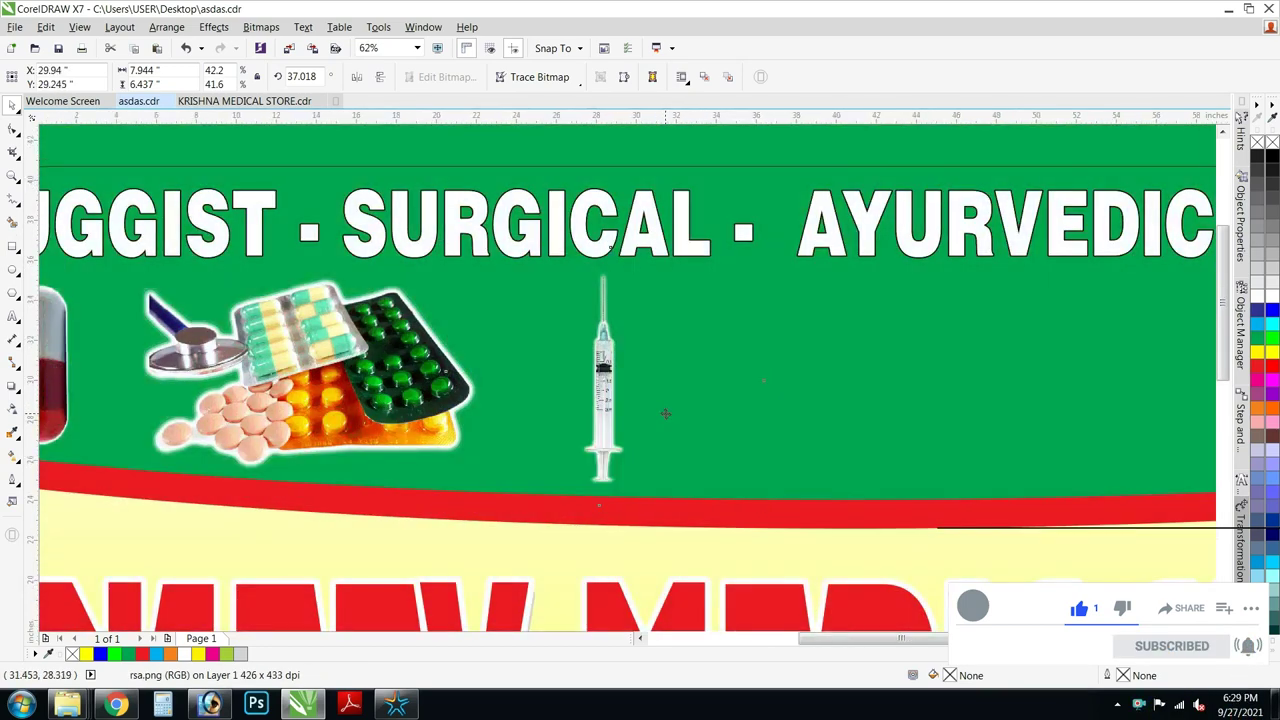
Place the glucose meter picture after the syringe and shrink it to fit the green header.
{"action": "scroll", "coordinate": [666, 416], "scroll_direction": "down", "scroll_amount": 2}
{"action": "left_click_drag", "start_coordinate": [767, 268], "coordinate": [705, 382]}
{"action": "scroll", "coordinate": [720, 410], "scroll_direction": "up", "scroll_amount": 1}
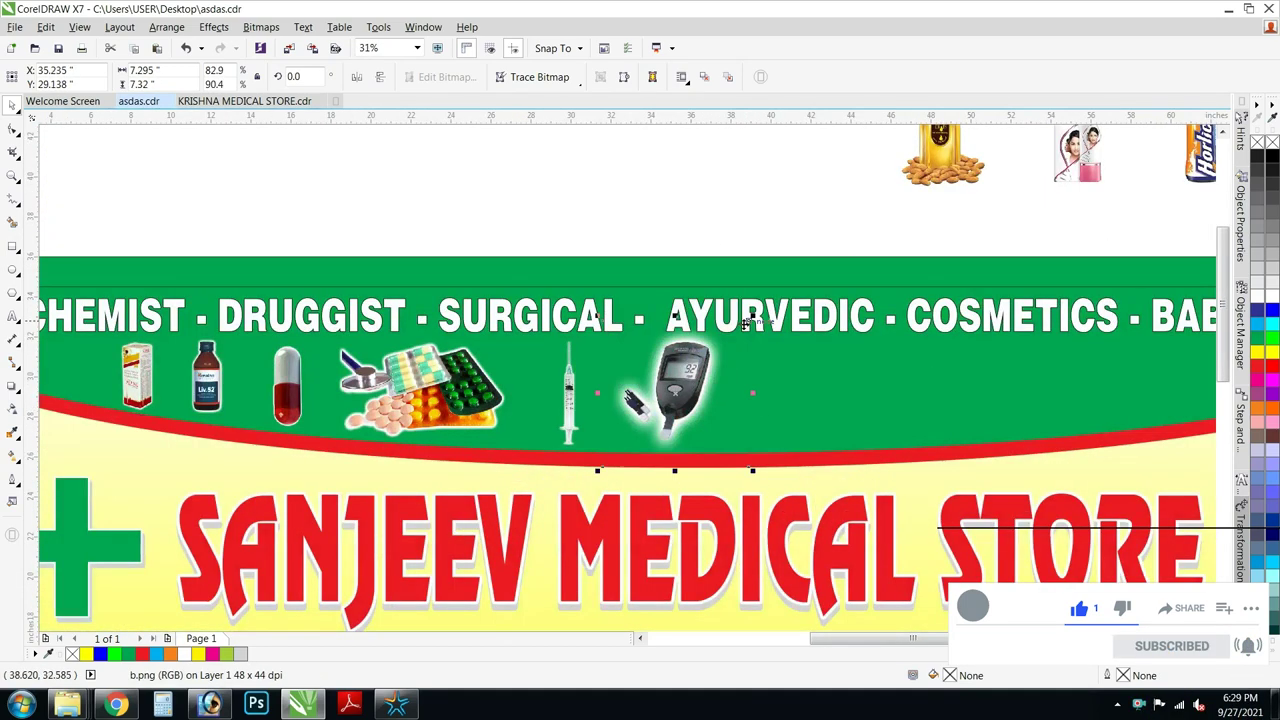
{"action": "left_click_drag", "start_coordinate": [750, 318], "coordinate": [728, 341]}
{"action": "left_click_drag", "start_coordinate": [712, 358], "coordinate": [717, 349]}
Place the almond hair oil picture after the glucose meter and shrink it slightly.
{"action": "scroll", "coordinate": [887, 202], "scroll_direction": "down", "scroll_amount": 1}
{"action": "left_click_drag", "start_coordinate": [914, 175], "coordinate": [810, 308]}
{"action": "scroll", "coordinate": [852, 300], "scroll_direction": "up", "scroll_amount": 1}
{"action": "left_click_drag", "start_coordinate": [852, 241], "coordinate": [847, 246]}
{"action": "left_click_drag", "start_coordinate": [803, 300], "coordinate": [804, 299]}
Place the Fair & Lovely picture beside the almond hair oil and shrink it to fit the picture row.
{"action": "scroll", "coordinate": [568, 246], "scroll_direction": "down", "scroll_amount": 1}
{"action": "scroll", "coordinate": [790, 234], "scroll_direction": "down", "scroll_amount": 1}
{"action": "scroll", "coordinate": [817, 183], "scroll_direction": "up", "scroll_amount": 1}
{"action": "left_click_drag", "start_coordinate": [816, 192], "coordinate": [718, 324]}
{"action": "scroll", "coordinate": [722, 322], "scroll_direction": "up", "scroll_amount": 4}
{"action": "left_click_drag", "start_coordinate": [748, 181], "coordinate": [734, 205]}
{"action": "left_click_drag", "start_coordinate": [671, 288], "coordinate": [641, 281]}
Place the Horlicks jar picture after the Fair & Lovely picture, sized about 4.6 × 5 inches.
{"action": "scroll", "coordinate": [600, 341], "scroll_direction": "down", "scroll_amount": 2}
{"action": "left_click_drag", "start_coordinate": [781, 206], "coordinate": [702, 309]}
{"action": "scroll", "coordinate": [702, 309], "scroll_direction": "up", "scroll_amount": 4}
{"action": "left_click_drag", "start_coordinate": [732, 204], "coordinate": [714, 222]}
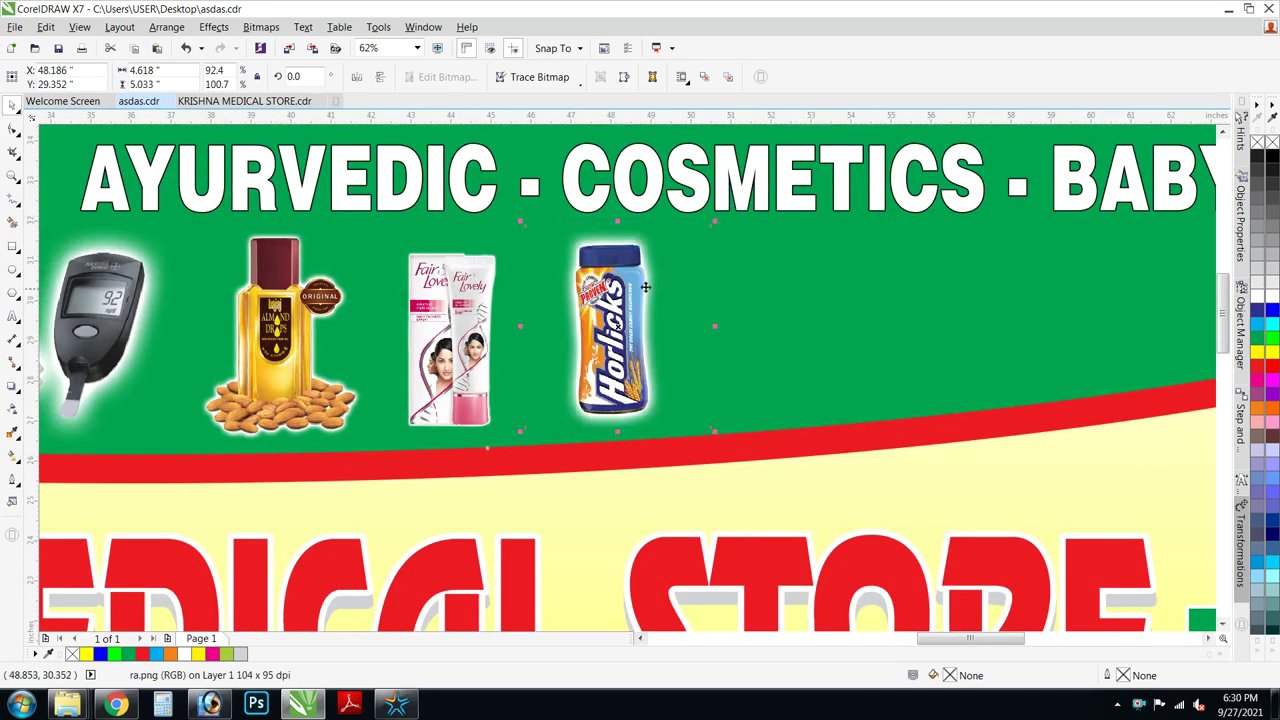
{"action": "left_click_drag", "start_coordinate": [632, 308], "coordinate": [611, 311]}
{"action": "scroll", "coordinate": [580, 312], "scroll_direction": "down", "scroll_amount": 2}
{"action": "left_click_drag", "start_coordinate": [774, 195], "coordinate": [626, 311]}
{"action": "scroll", "coordinate": [626, 311], "scroll_direction": "up", "scroll_amount": 2}
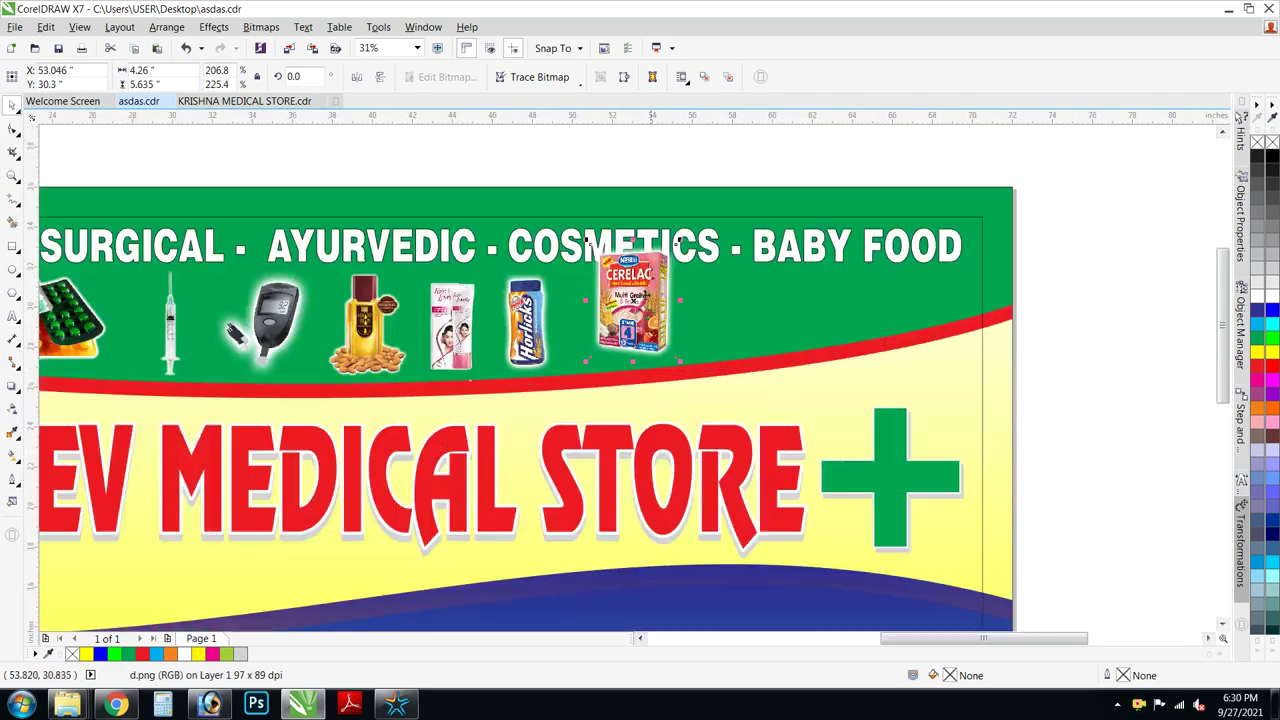
{"action": "scroll", "coordinate": [760, 330], "scroll_direction": "down", "scroll_amount": 2}
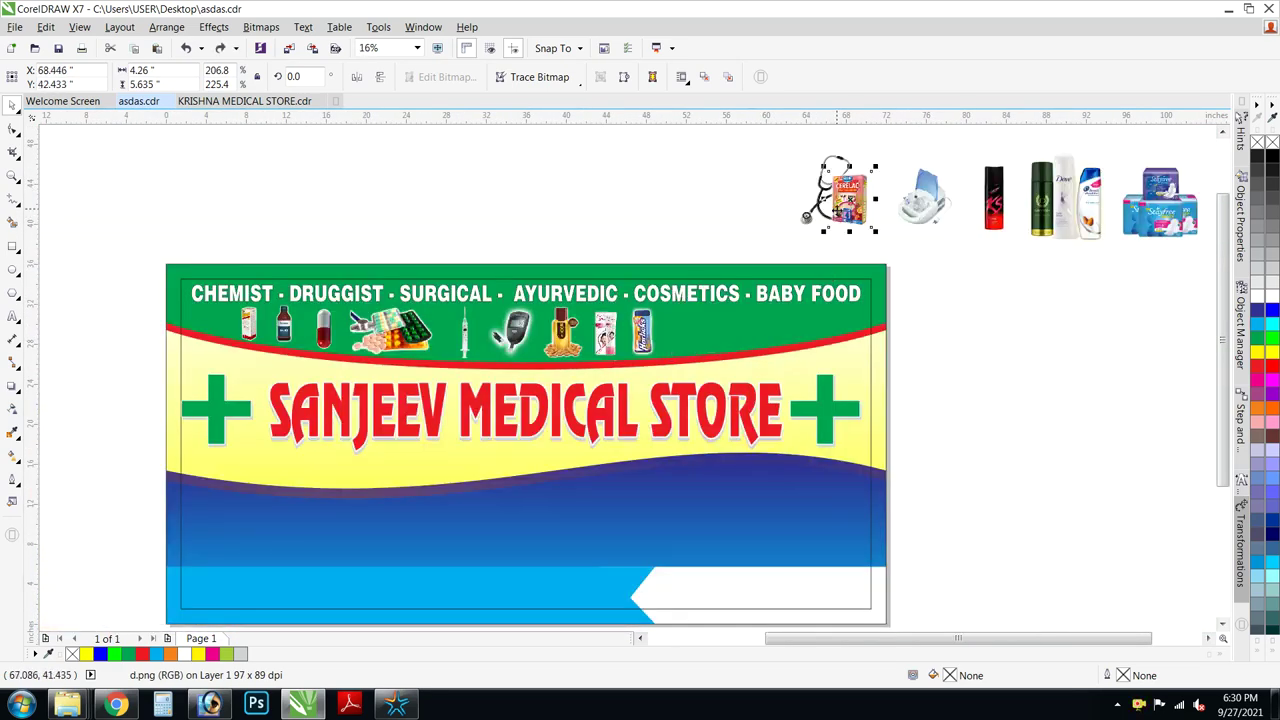
Place the stethoscope picture beside the Horlicks jar in the header, sized about 3.8 × 5.1 inches.
{"action": "left_click_drag", "start_coordinate": [805, 215], "coordinate": [660, 350]}
{"action": "scroll", "coordinate": [640, 420], "scroll_direction": "up", "scroll_amount": 2}
{"action": "left_click_drag", "start_coordinate": [692, 299], "coordinate": [692, 299]}
{"action": "left_click_drag", "start_coordinate": [708, 288], "coordinate": [716, 277]}
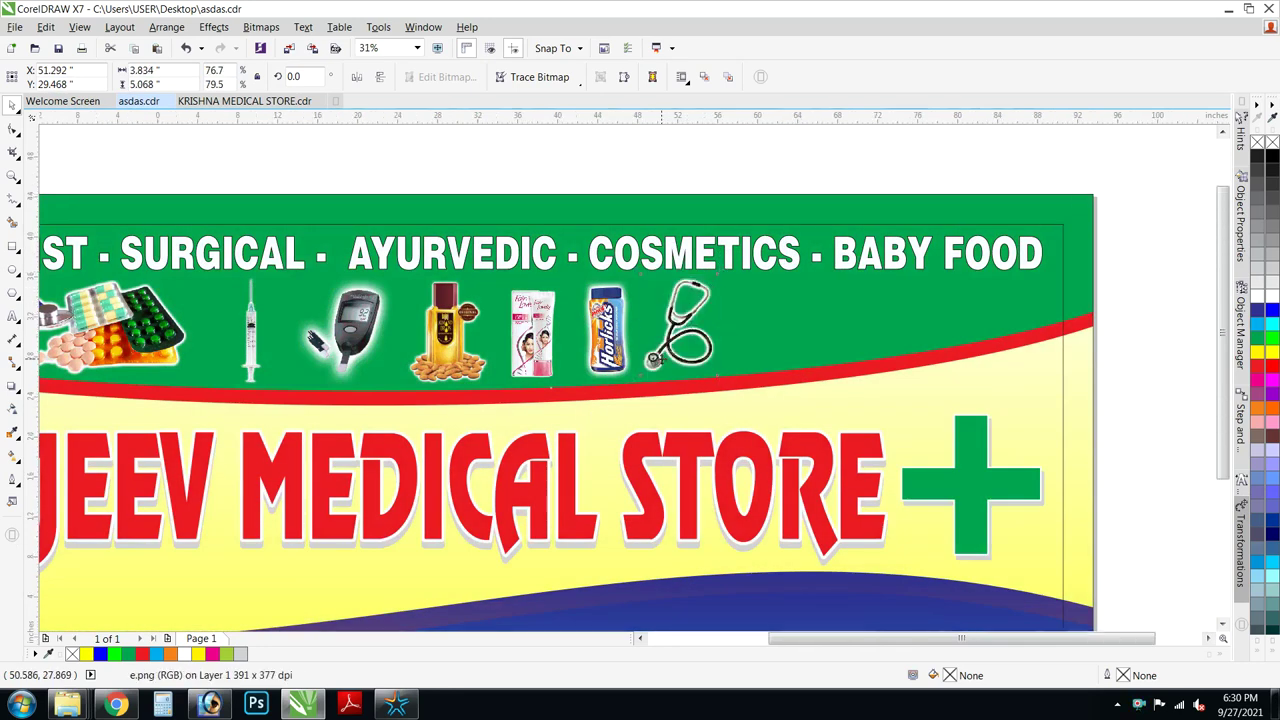
Place the Cerelac box picture after the stethoscope and shrink it to about 3.5 × 4.6 inches.
{"action": "scroll", "coordinate": [718, 272], "scroll_direction": "down", "scroll_amount": 2}
{"action": "left_click_drag", "start_coordinate": [826, 206], "coordinate": [740, 366]}
{"action": "scroll", "coordinate": [775, 300], "scroll_direction": "up", "scroll_amount": 4}
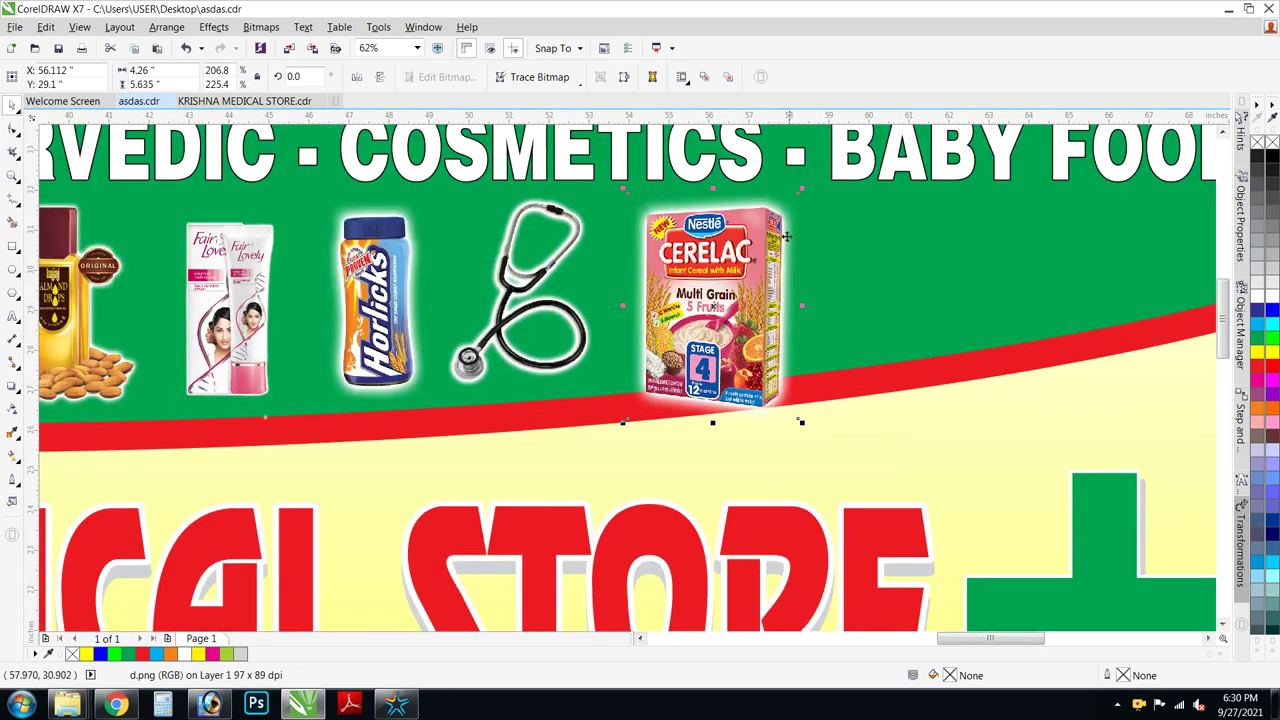
{"action": "left_click_drag", "start_coordinate": [800, 187], "coordinate": [752, 222]}
{"action": "scroll", "coordinate": [715, 290], "scroll_direction": "down", "scroll_amount": 3}
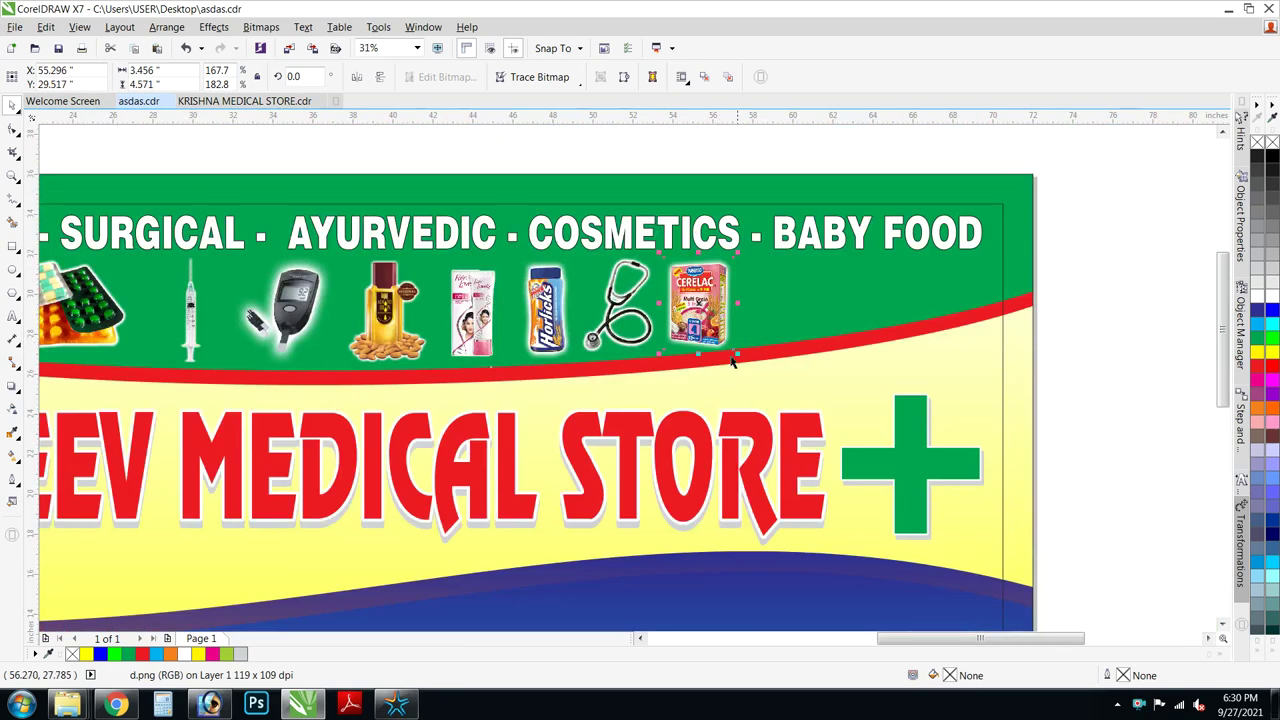
Shift the pictures from the syringe through the Cerelac box closer to the pill pack, tightening their spacing.
{"action": "scroll", "coordinate": [550, 325], "scroll_direction": "up", "scroll_amount": 2}
{"action": "left_click", "coordinate": [540, 322]}
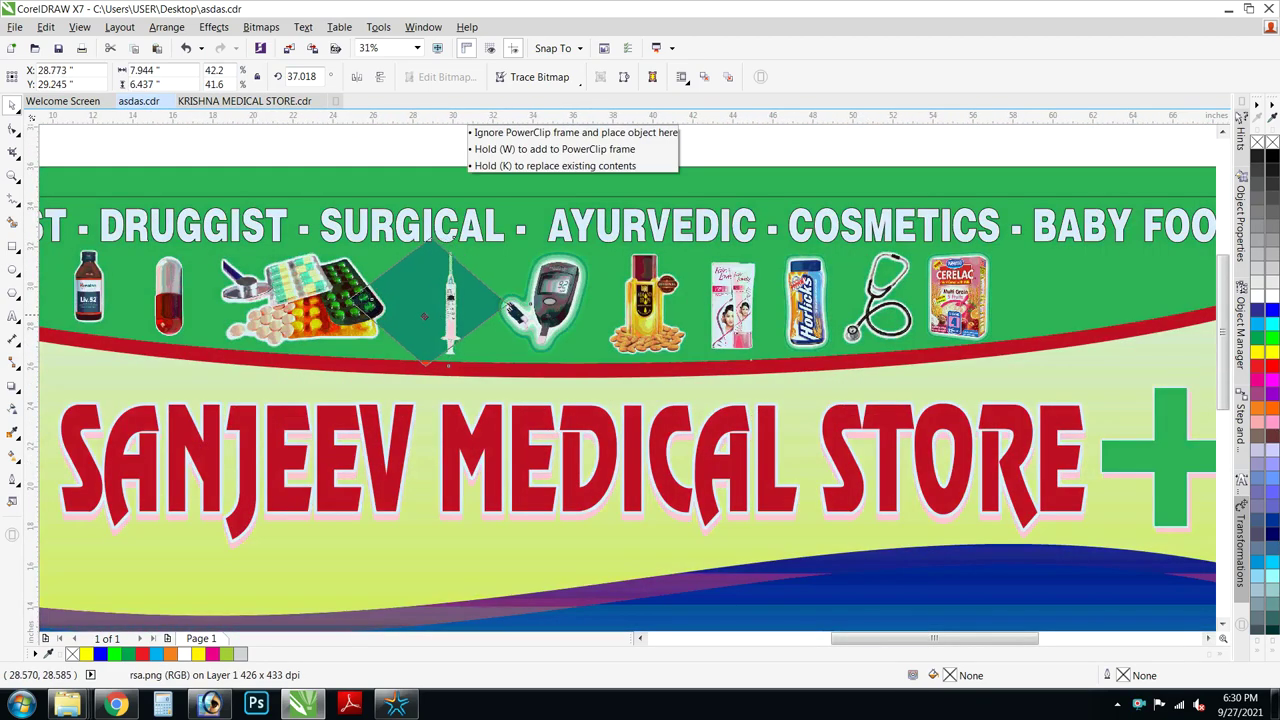
{"action": "left_click_drag", "start_coordinate": [547, 317], "coordinate": [488, 317]}
{"action": "left_click_drag", "start_coordinate": [643, 310], "coordinate": [569, 308]}
{"action": "left_click_drag", "start_coordinate": [744, 307], "coordinate": [666, 306]}
{"action": "left_click_drag", "start_coordinate": [813, 297], "coordinate": [731, 297]}
{"action": "left_click_drag", "start_coordinate": [887, 290], "coordinate": [805, 291]}
{"action": "left_click_drag", "start_coordinate": [961, 294], "coordinate": [888, 294]}
Place the nebulizer picture after the Cerelac box and size it to fit the header's picture row.
{"action": "scroll", "coordinate": [610, 341], "scroll_direction": "down", "scroll_amount": 1}
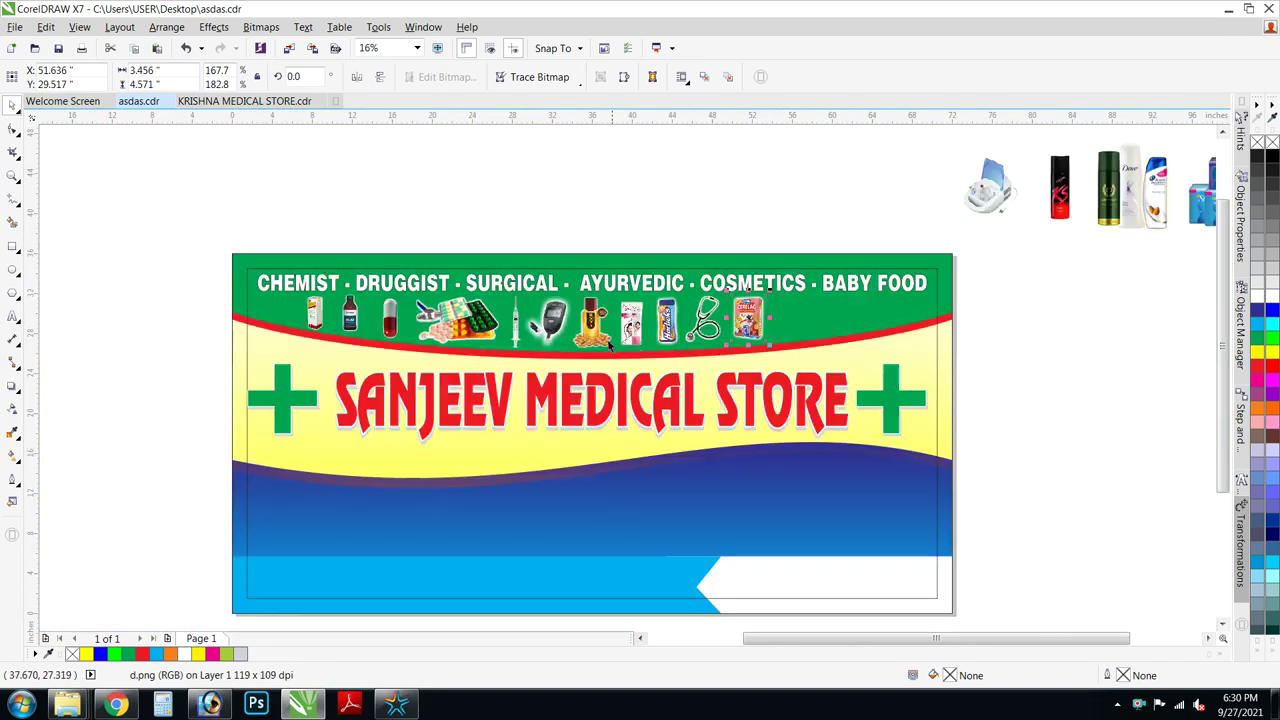
{"action": "left_click_drag", "start_coordinate": [993, 189], "coordinate": [750, 320]}
{"action": "scroll", "coordinate": [823, 294], "scroll_direction": "up", "scroll_amount": 2}
{"action": "scroll", "coordinate": [746, 346], "scroll_direction": "down", "scroll_amount": 1}
Place the black-and-red KS deodorant can beside the nebulizer, sized about 2 × 4.5 inches.
{"action": "mouse_move", "coordinate": [935, 277]}
{"action": "left_mouse_down"}
{"action": "mouse_move", "coordinate": [827, 321]}
{"action": "mouse_move", "coordinate": [825, 283]}
{"action": "left_mouse_up"}
{"action": "scroll", "coordinate": [780, 340], "scroll_direction": "up", "scroll_amount": 2}
{"action": "left_click_drag", "start_coordinate": [802, 328], "coordinate": [758, 330]}
{"action": "scroll", "coordinate": [788, 310], "scroll_direction": "up", "scroll_amount": 1}
{"action": "scroll", "coordinate": [759, 331], "scroll_direction": "down", "scroll_amount": 1}
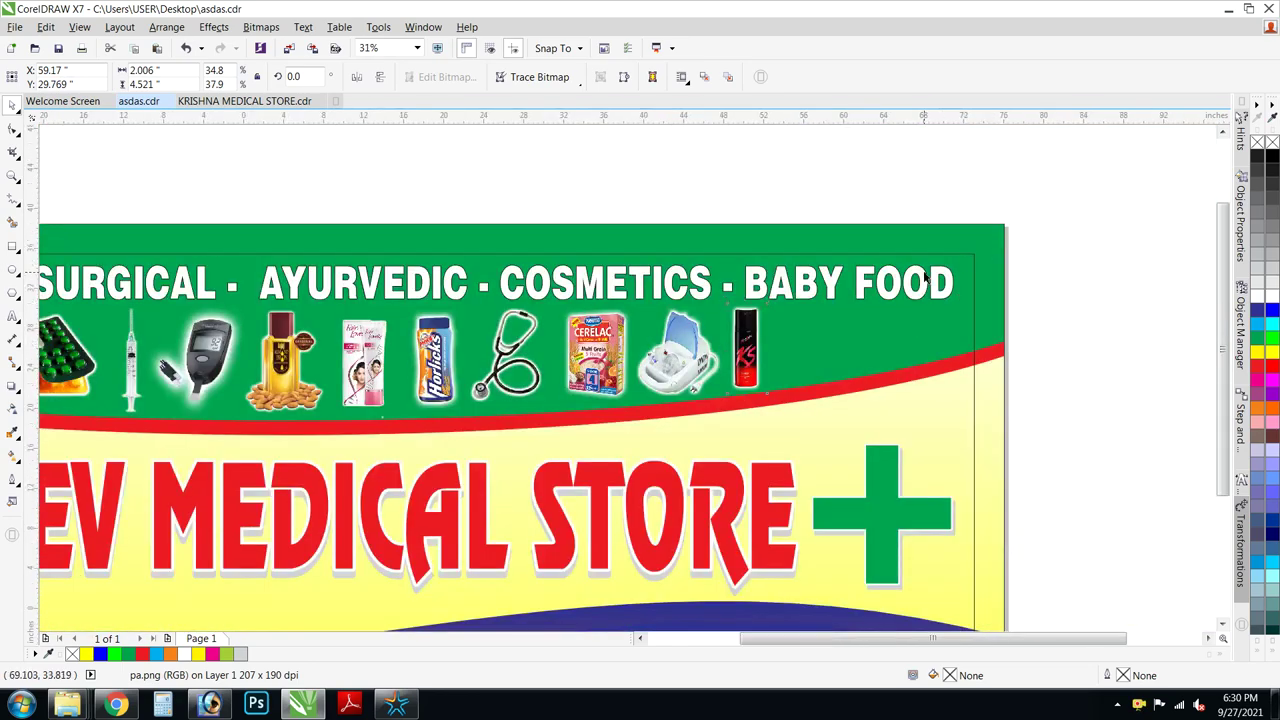
Place the green Denver deodorant can beside the KS can, sized about 1.4 × 4 inches.
{"action": "scroll", "coordinate": [924, 275], "scroll_direction": "down", "scroll_amount": 1}
{"action": "left_click_drag", "start_coordinate": [1119, 184], "coordinate": [868, 321]}
{"action": "scroll", "coordinate": [917, 298], "scroll_direction": "up", "scroll_amount": 1}
{"action": "scroll", "coordinate": [863, 316], "scroll_direction": "up", "scroll_amount": 2}
{"action": "left_click_drag", "start_coordinate": [830, 535], "coordinate": [768, 400]}
{"action": "scroll", "coordinate": [843, 331], "scroll_direction": "down", "scroll_amount": 4}
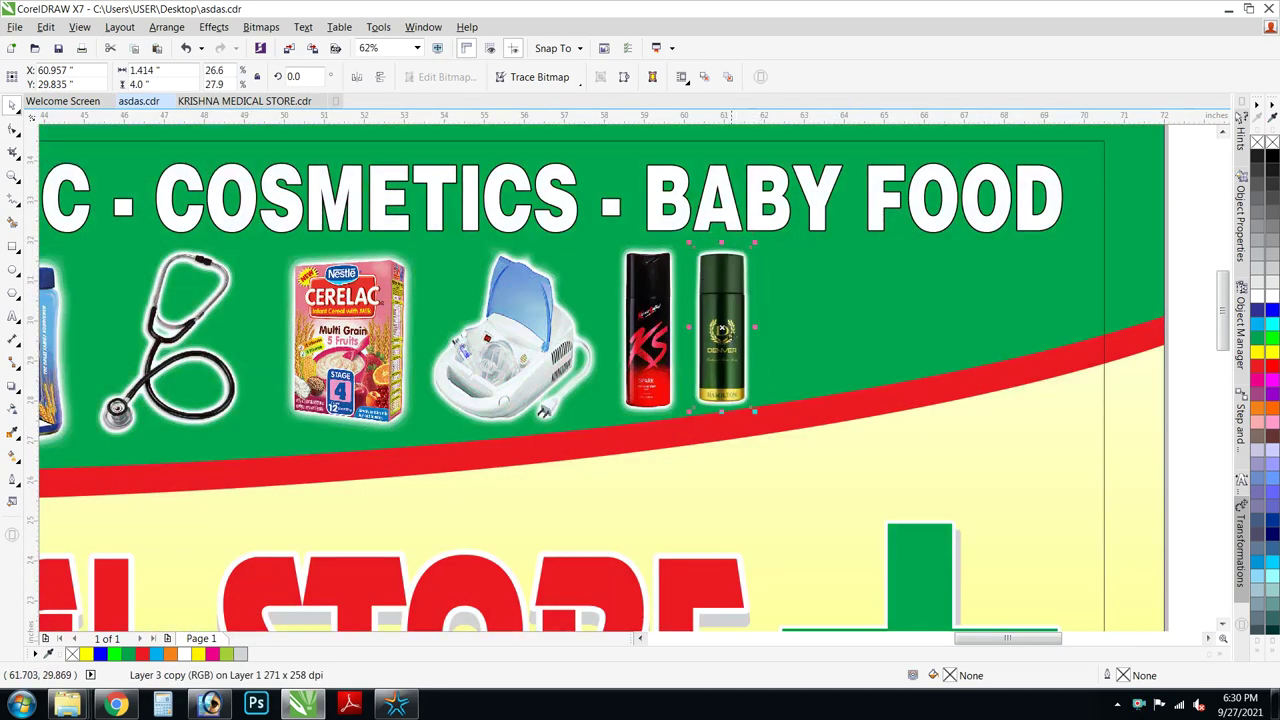
Place the Dove and Head & Shoulders shampoo bottles beside the green Denver can, sized about 2 × 3.1 inches.
{"action": "left_click", "coordinate": [1043, 228]}
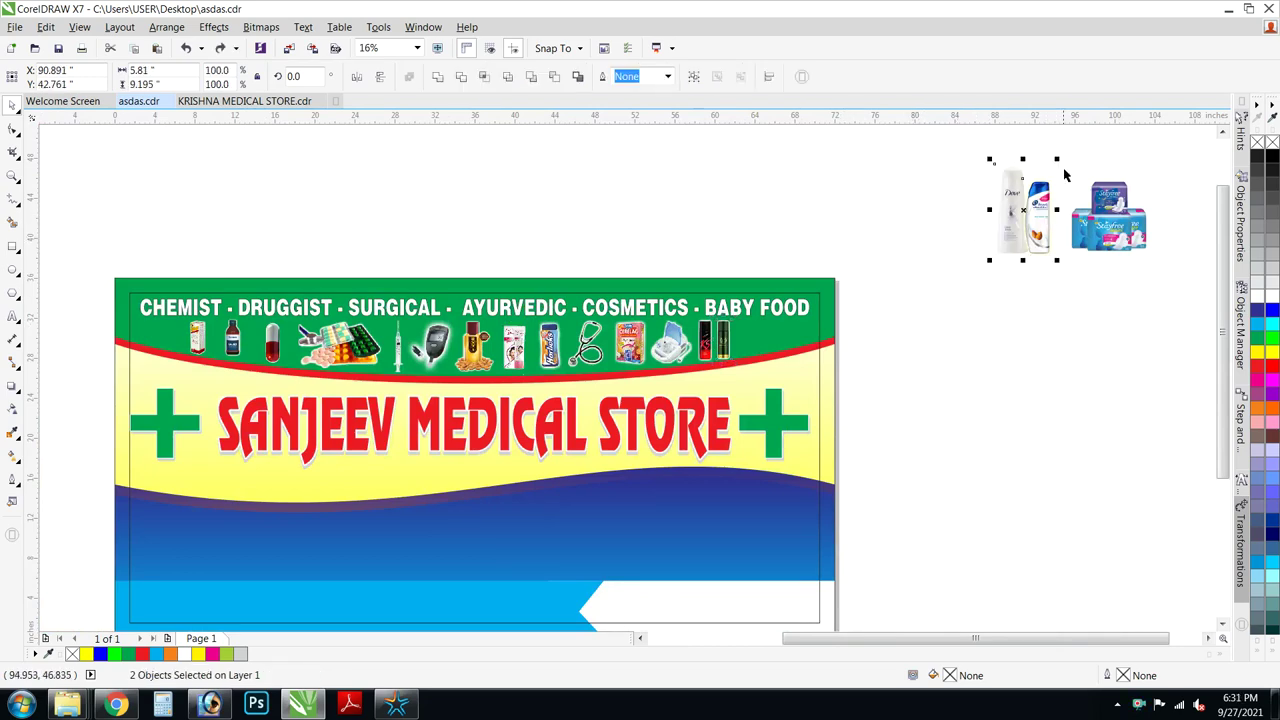
{"action": "scroll", "coordinate": [997, 243], "scroll_direction": "up", "scroll_amount": 1}
{"action": "left_click_drag", "start_coordinate": [1021, 231], "coordinate": [495, 433]}
{"action": "scroll", "coordinate": [502, 459], "scroll_direction": "up", "scroll_amount": 1}
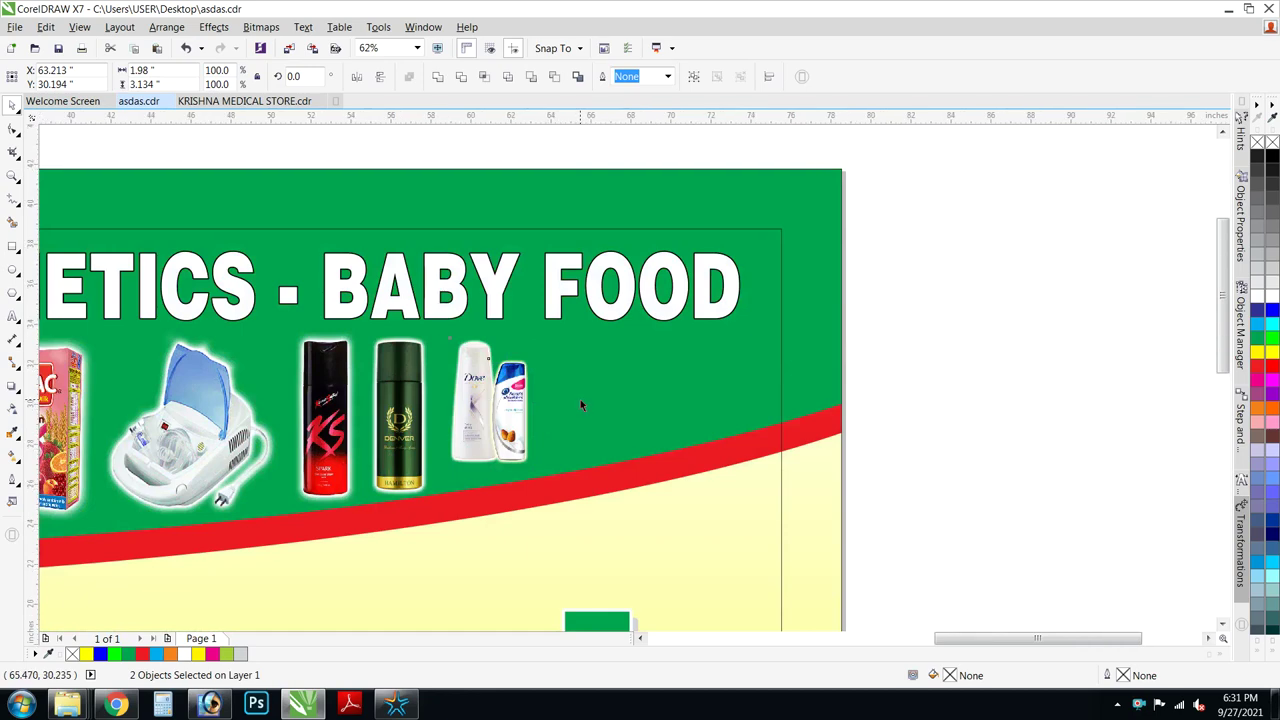
Move the sanitary pad packs to the end of the header's picture row and size them to fit beside the shampoo bottles.
{"action": "scroll", "coordinate": [583, 403], "scroll_direction": "down", "scroll_amount": 4}
{"action": "left_click_drag", "start_coordinate": [920, 278], "coordinate": [605, 398]}
{"action": "scroll", "coordinate": [605, 396], "scroll_direction": "up", "scroll_amount": 2}
{"action": "left_click_drag", "start_coordinate": [775, 237], "coordinate": [655, 349]}
{"action": "left_click_drag", "start_coordinate": [610, 396], "coordinate": [561, 403]}
{"action": "scroll", "coordinate": [618, 364], "scroll_direction": "down", "scroll_amount": 3}
{"action": "scroll", "coordinate": [618, 364], "scroll_direction": "up", "scroll_amount": 3}
{"action": "left_click_drag", "start_coordinate": [605, 357], "coordinate": [630, 333]}
{"action": "left_click", "coordinate": [879, 295]}
{"action": "scroll", "coordinate": [665, 247], "scroll_direction": "down", "scroll_amount": 3}
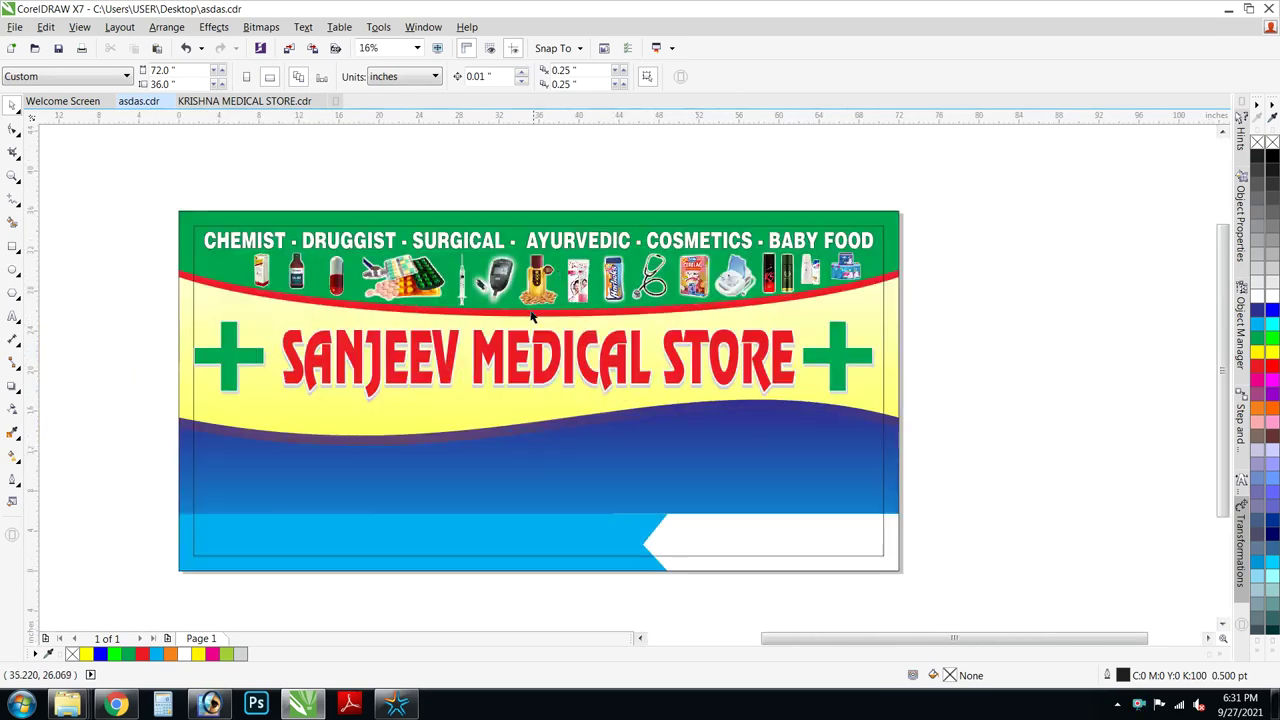
{"action": "left_click", "coordinate": [583, 235]}
{"action": "scroll", "coordinate": [583, 258], "scroll_direction": "up", "scroll_amount": 2}
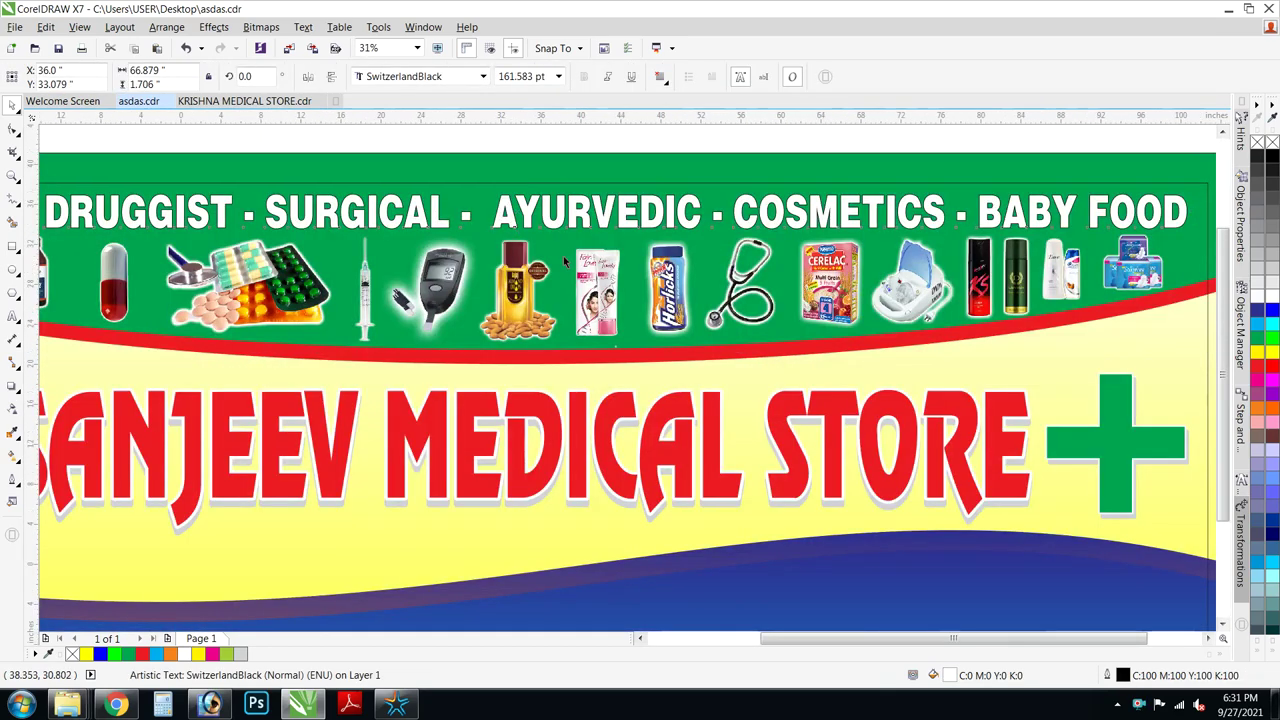
{"action": "scroll", "coordinate": [578, 245], "scroll_direction": "down", "scroll_amount": 2}
{"action": "left_click", "coordinate": [743, 171]}
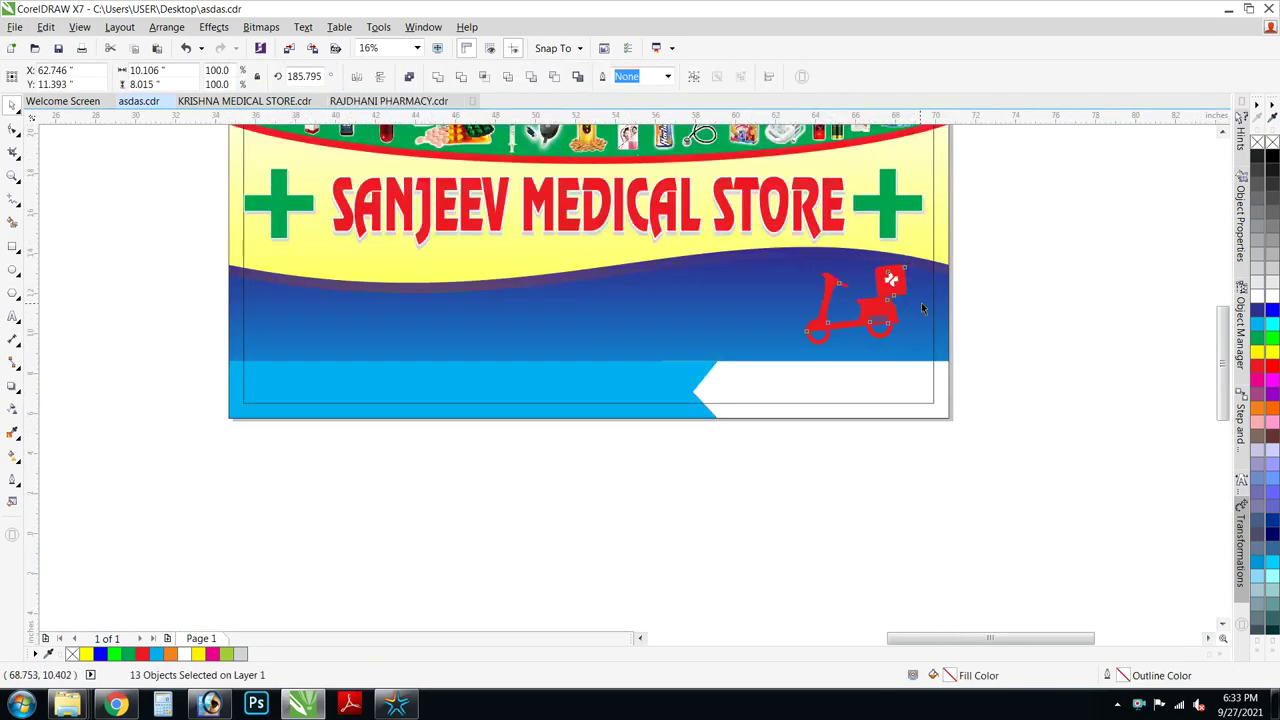
Enlarge the delivery scooter on the blue band and recolor its body and box white with a green cross.
{"action": "scroll", "coordinate": [922, 308], "scroll_direction": "up", "scroll_amount": 2}
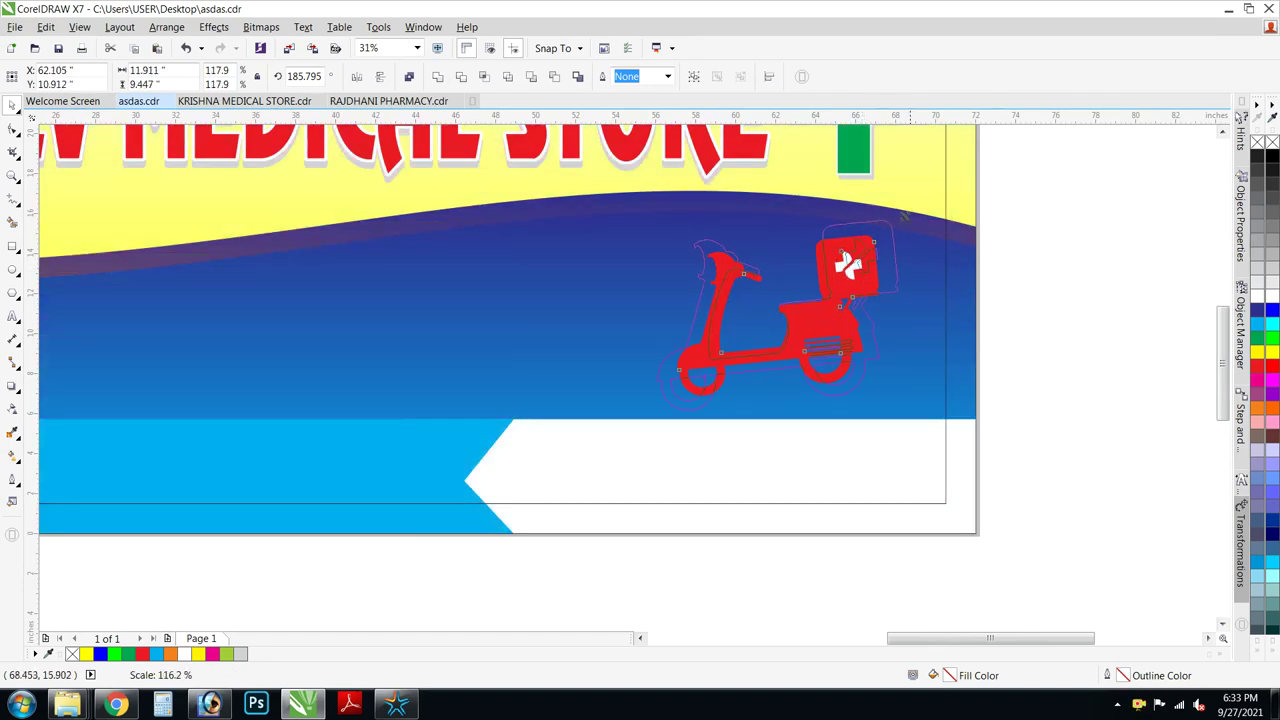
{"action": "left_click", "coordinate": [868, 268]}
{"action": "scroll", "coordinate": [890, 275], "scroll_direction": "up", "scroll_amount": 2}
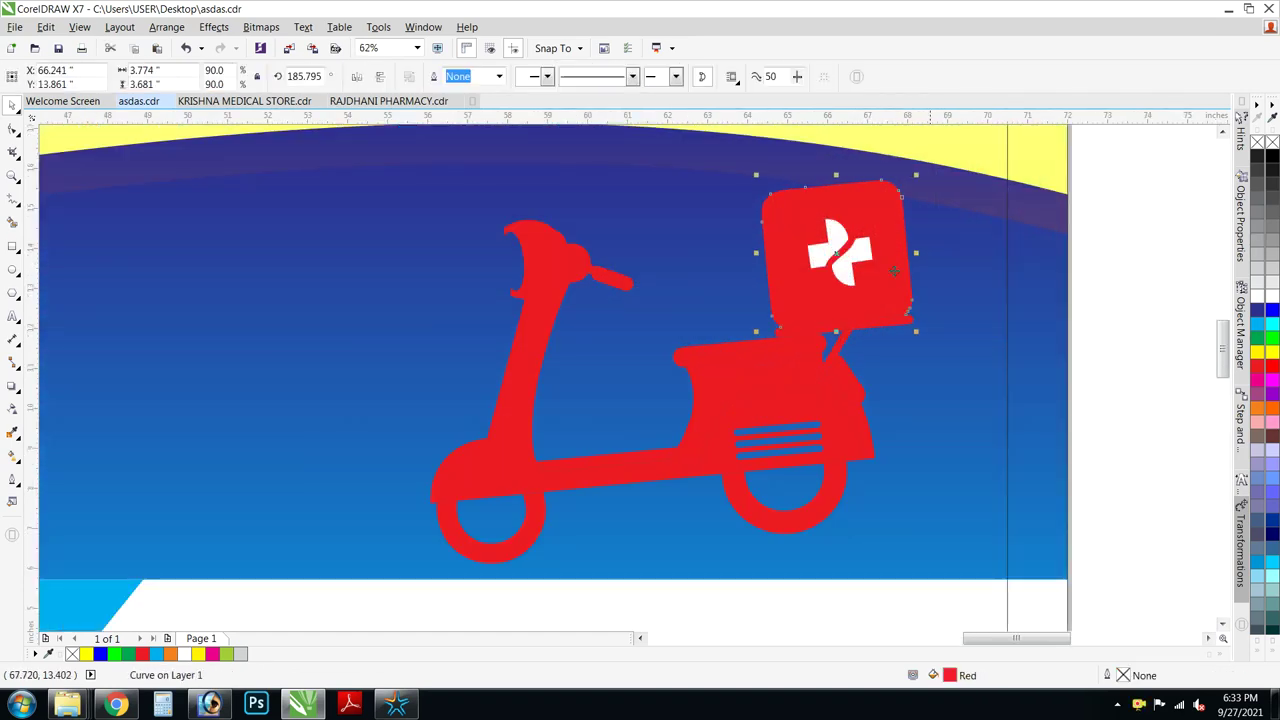
{"action": "left_click", "coordinate": [1259, 295]}
{"action": "key", "text": "ctrl+r"}
{"action": "left_click", "coordinate": [829, 408]}
{"action": "key", "text": "ctrl+r"}
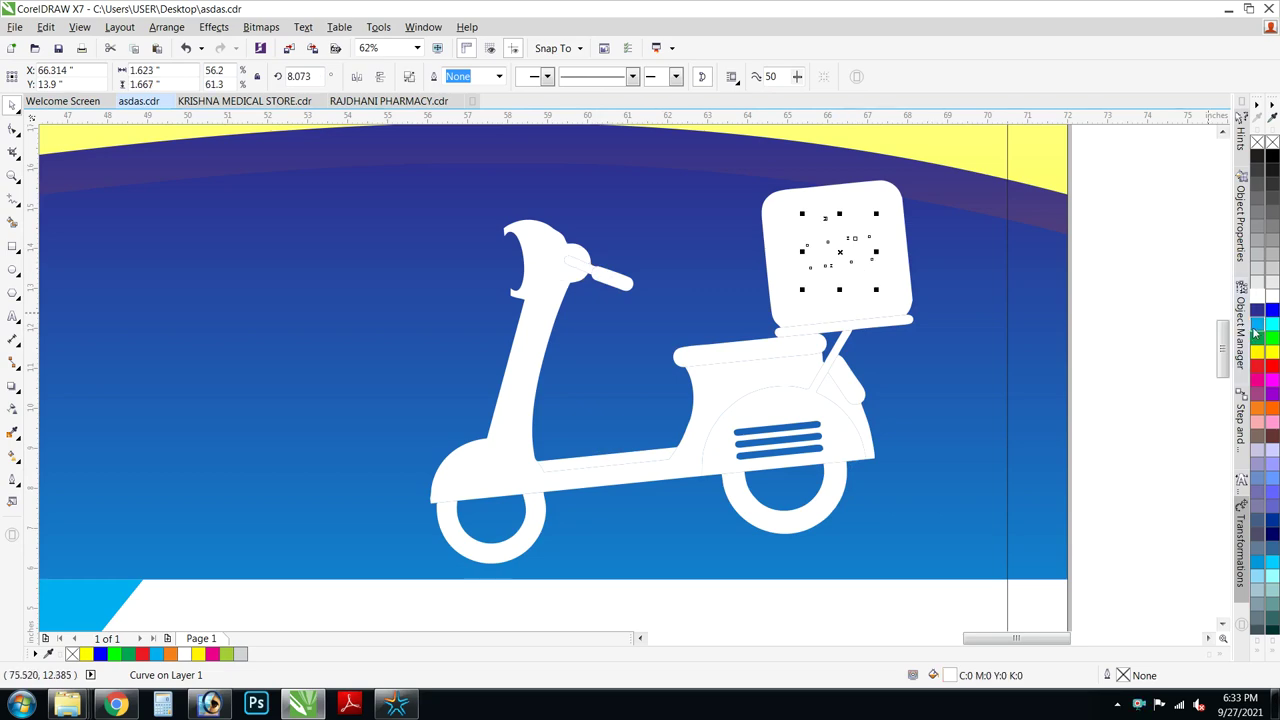
{"action": "left_click", "coordinate": [1140, 348]}
Scale the "at your Door Steps" and "FREE HOME DELIVERY" lines to about 22 × 5.4 inches and place them beside the scooter.
{"action": "scroll", "coordinate": [850, 344], "scroll_direction": "down", "scroll_amount": 3}
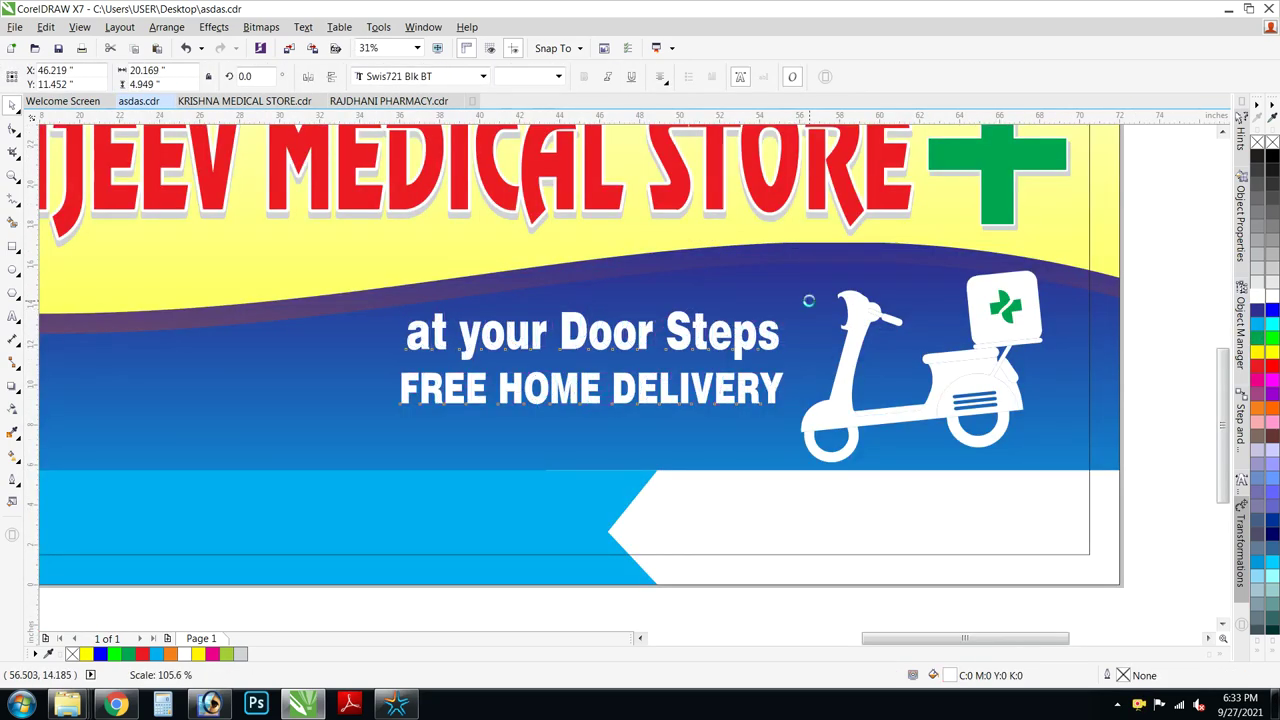
{"action": "left_click_drag", "start_coordinate": [808, 300], "coordinate": [809, 300]}
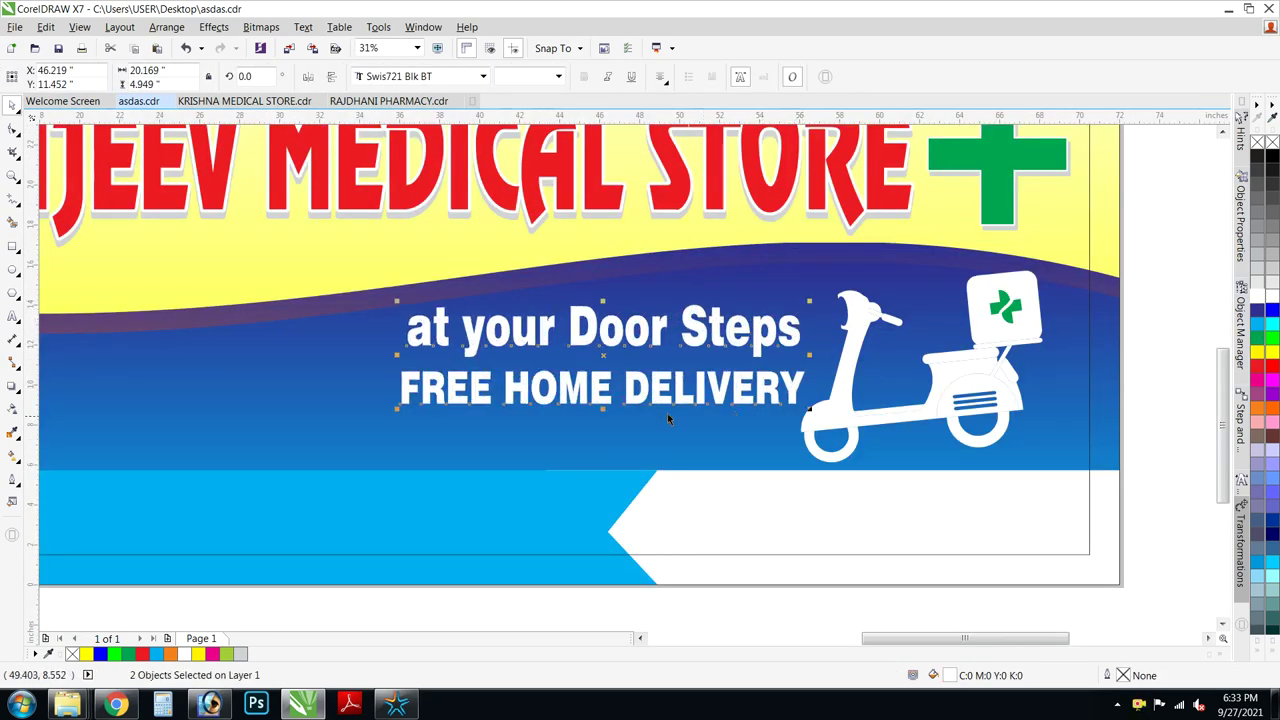
{"action": "left_click_drag", "start_coordinate": [603, 407], "coordinate": [640, 395]}
{"action": "scroll", "coordinate": [647, 390], "scroll_direction": "down", "scroll_amount": 2}
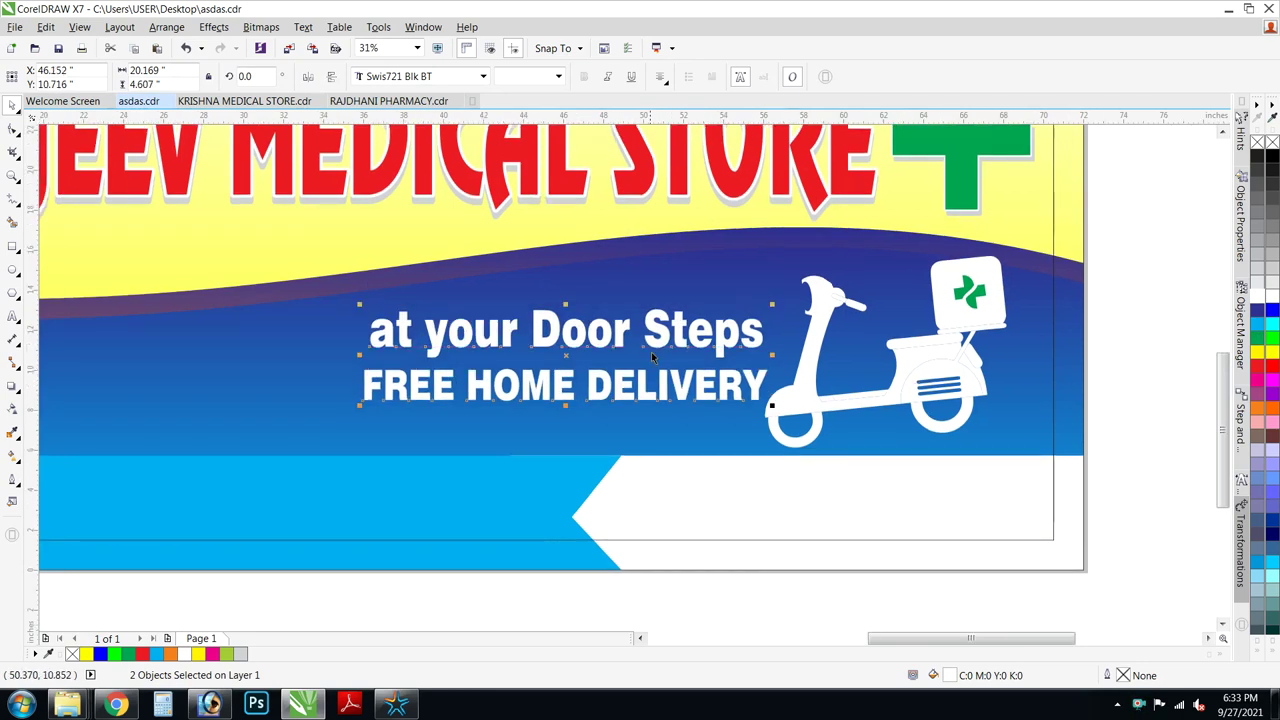
{"action": "left_click_drag", "start_coordinate": [474, 392], "coordinate": [476, 392]}
{"action": "scroll", "coordinate": [574, 424], "scroll_direction": "up", "scroll_amount": 2}
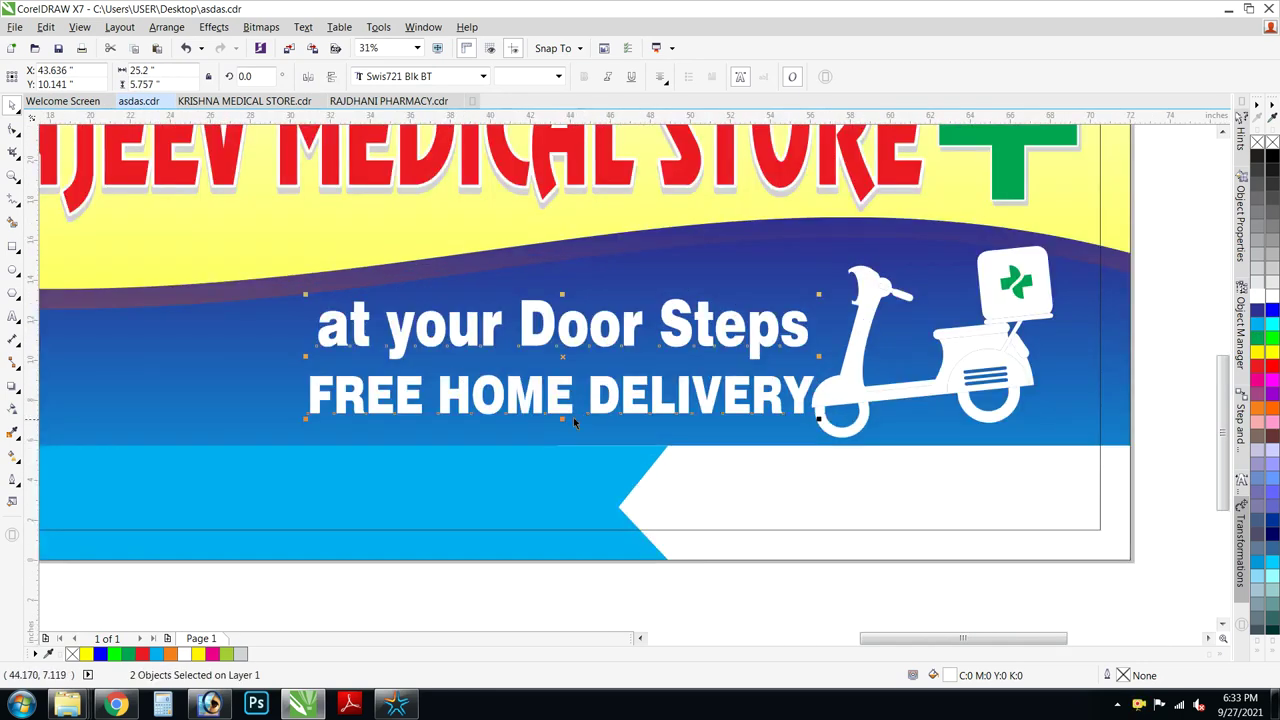
{"action": "left_click_drag", "start_coordinate": [562, 421], "coordinate": [562, 424]}
{"action": "left_click_drag", "start_coordinate": [822, 359], "coordinate": [791, 329]}
{"action": "scroll", "coordinate": [714, 324], "scroll_direction": "down", "scroll_amount": 2}
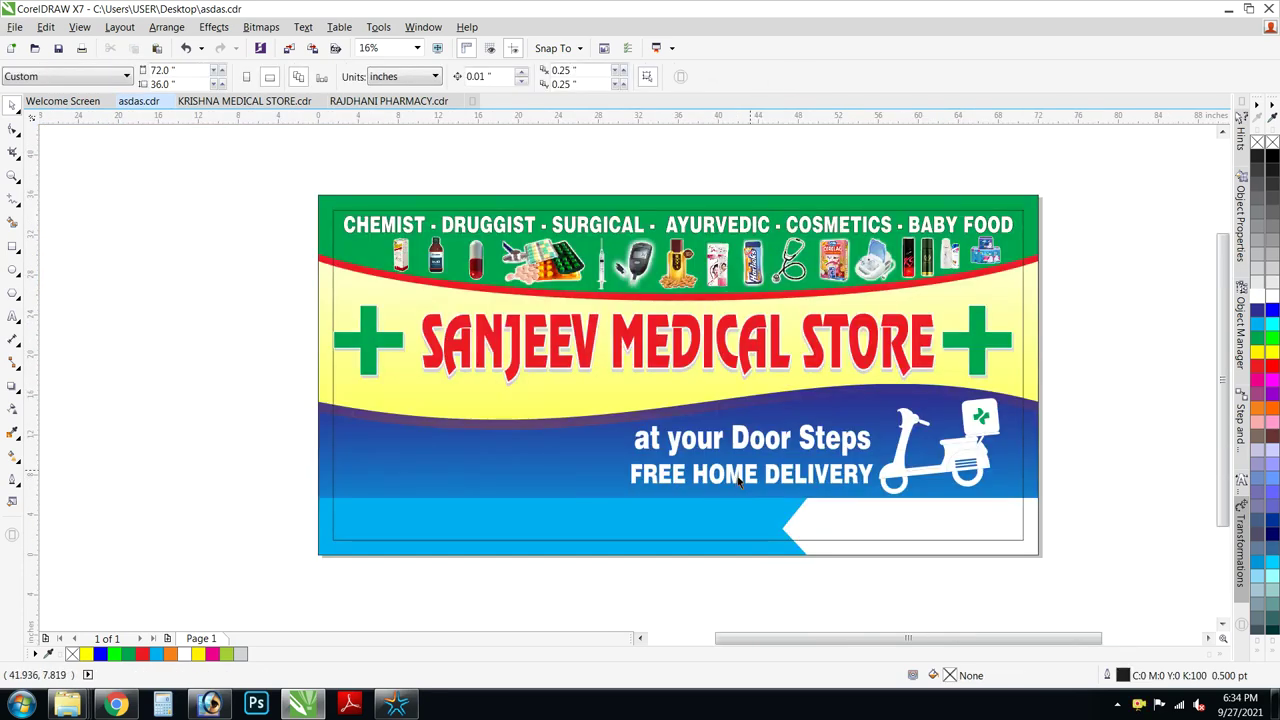
Duplicate the "at your Door Steps" line onto the empty part of the blue band and replace its text with "10%".
{"action": "left_click", "coordinate": [714, 435]}
{"action": "left_click_drag", "start_coordinate": [716, 435], "coordinate": [446, 460]}
{"action": "right_click", "coordinate": [446, 460]}
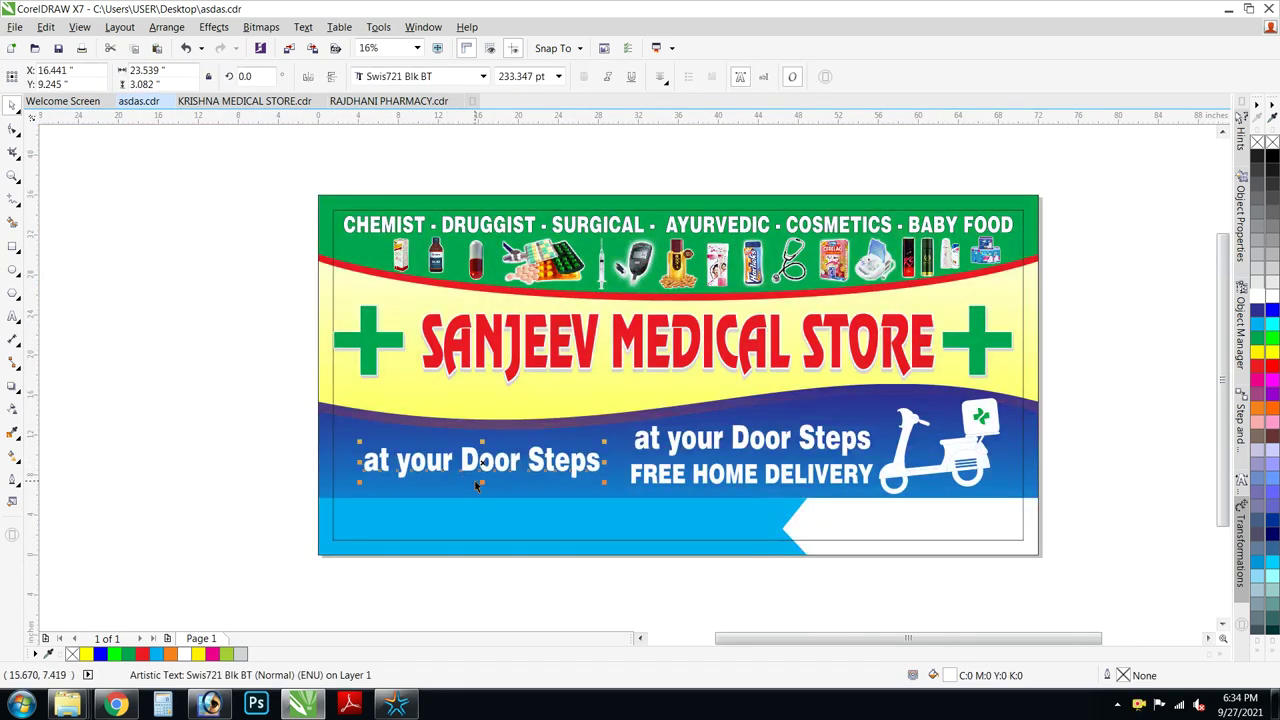
{"action": "key", "text": "ctrl+a"}
{"action": "type", "text": "10"}
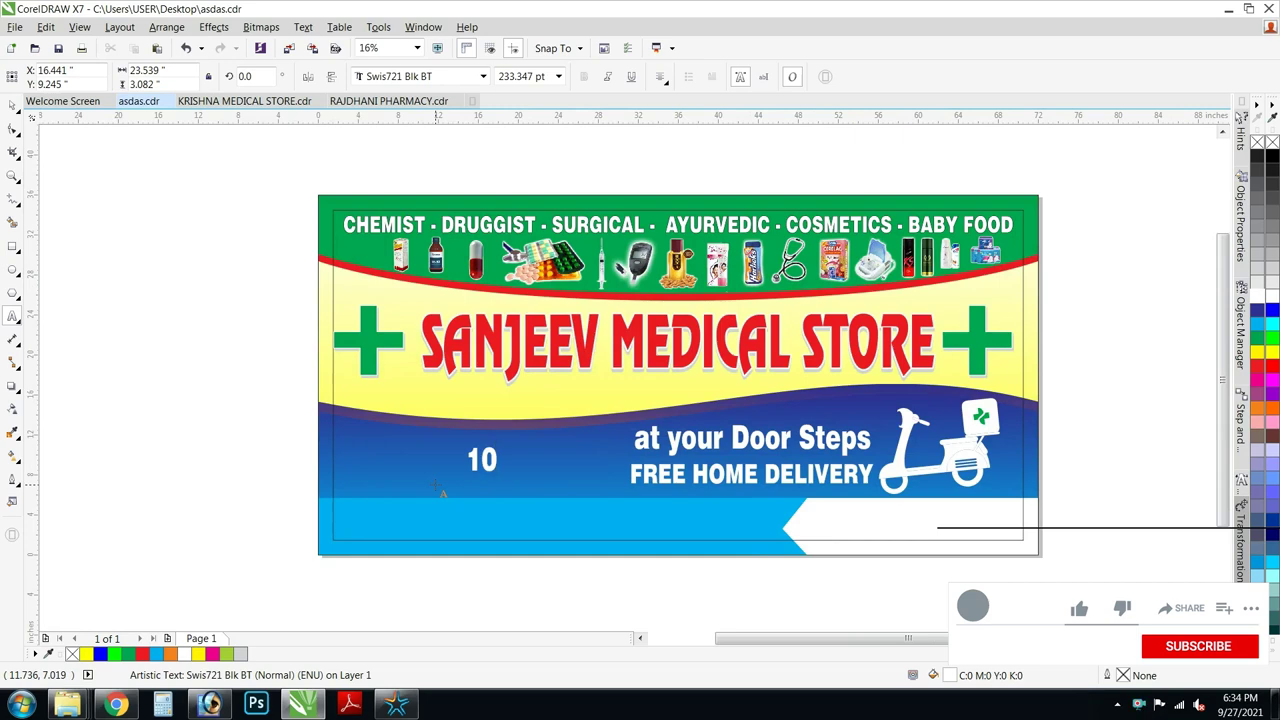
{"action": "key", "text": "ctrl+space"}
Move the 10% text to the banner's inner margin under the green plus and size it about 7.8 × 3.6 inches.
{"action": "scroll", "coordinate": [455, 474], "scroll_direction": "up", "scroll_amount": 2}
{"action": "left_click_drag", "start_coordinate": [442, 490], "coordinate": [399, 507]}
{"action": "left_click_drag", "start_coordinate": [469, 465], "coordinate": [299, 463]}
{"action": "left_click_drag", "start_coordinate": [471, 510], "coordinate": [459, 511]}
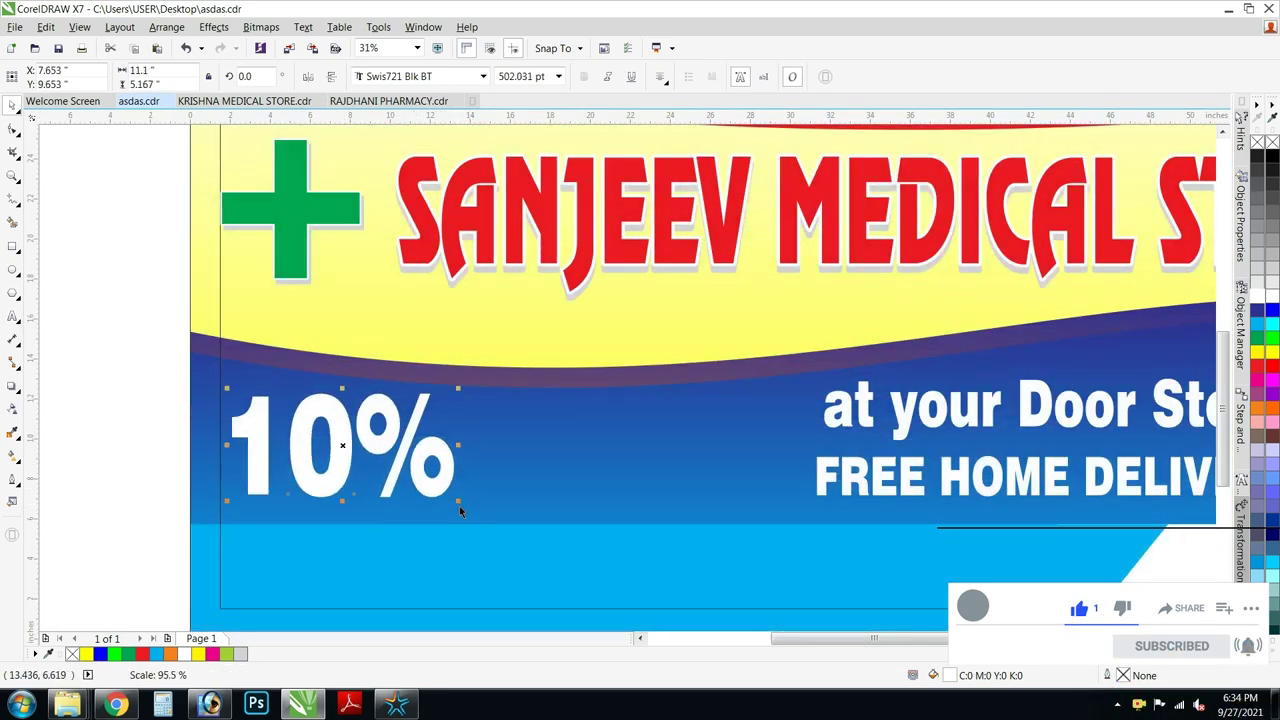
{"action": "left_click_drag", "start_coordinate": [459, 506], "coordinate": [393, 474]}
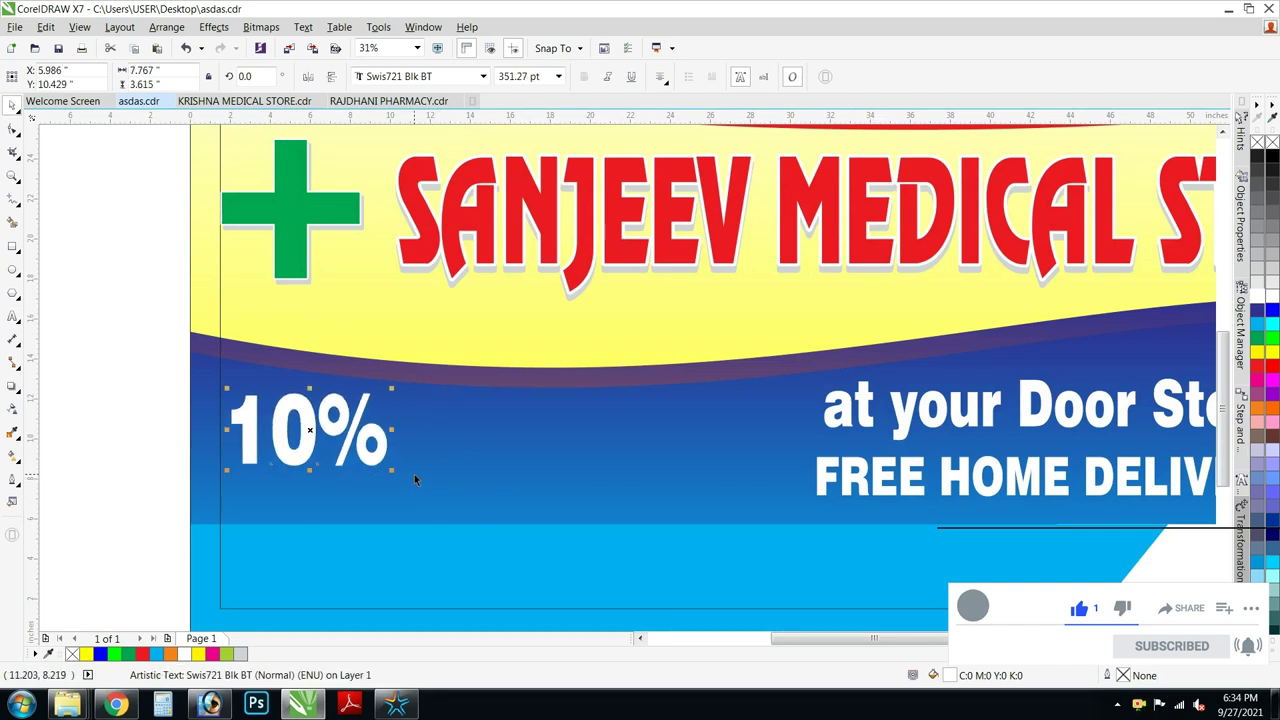
Extend the 10% text to read "10% Discount" and scale the line to about 21.5 × 3.1 inches.
{"action": "double_click", "coordinate": [386, 440]}
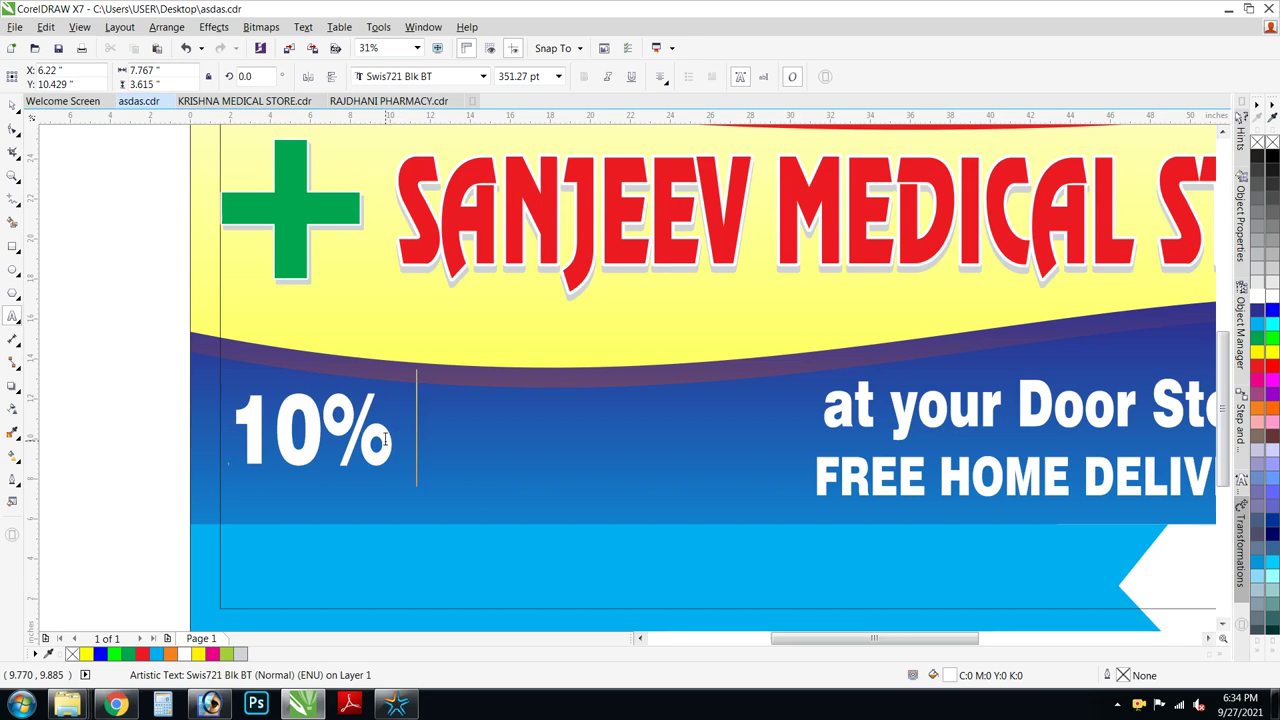
{"action": "type", "text": "Discount"}
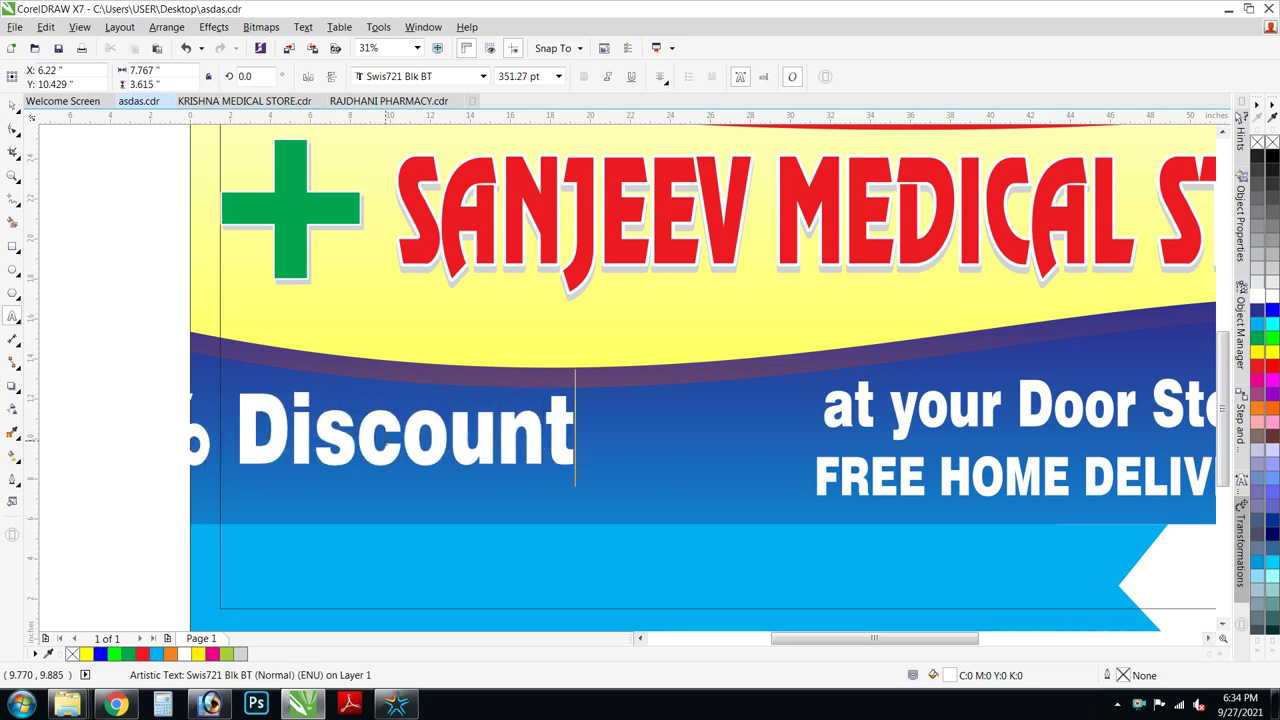
{"action": "left_click_drag", "start_coordinate": [411, 436], "coordinate": [594, 440]}
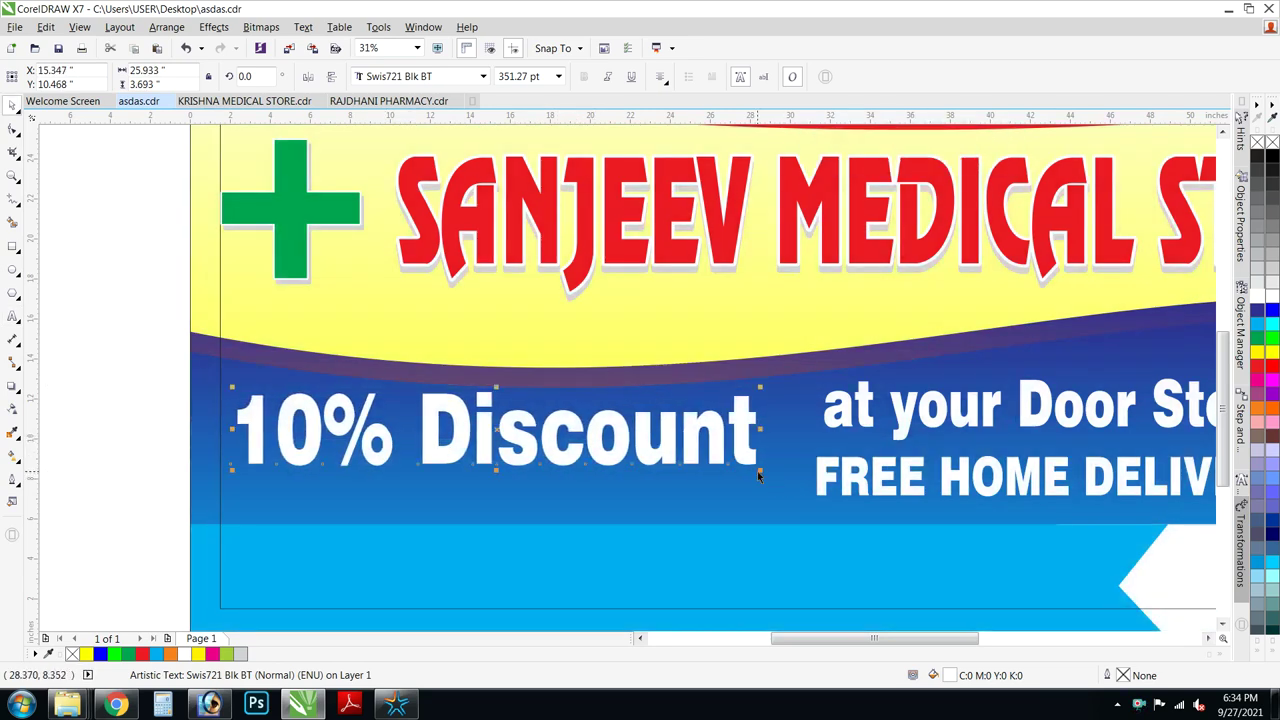
{"action": "left_click_drag", "start_coordinate": [752, 473], "coordinate": [671, 446]}
Fill the "FREE HOME DELIVERY" line with yellow.
{"action": "scroll", "coordinate": [690, 415], "scroll_direction": "down", "scroll_amount": 1}
{"action": "left_click", "coordinate": [700, 409]}
{"action": "left_click", "coordinate": [611, 569]}
{"action": "left_click", "coordinate": [770, 436]}
{"action": "left_click", "coordinate": [1262, 352]}
{"action": "left_click", "coordinate": [690, 560]}
Lower the 10% Discount line slightly and change the word "Discount" to uppercase.
{"action": "left_click", "coordinate": [552, 422]}
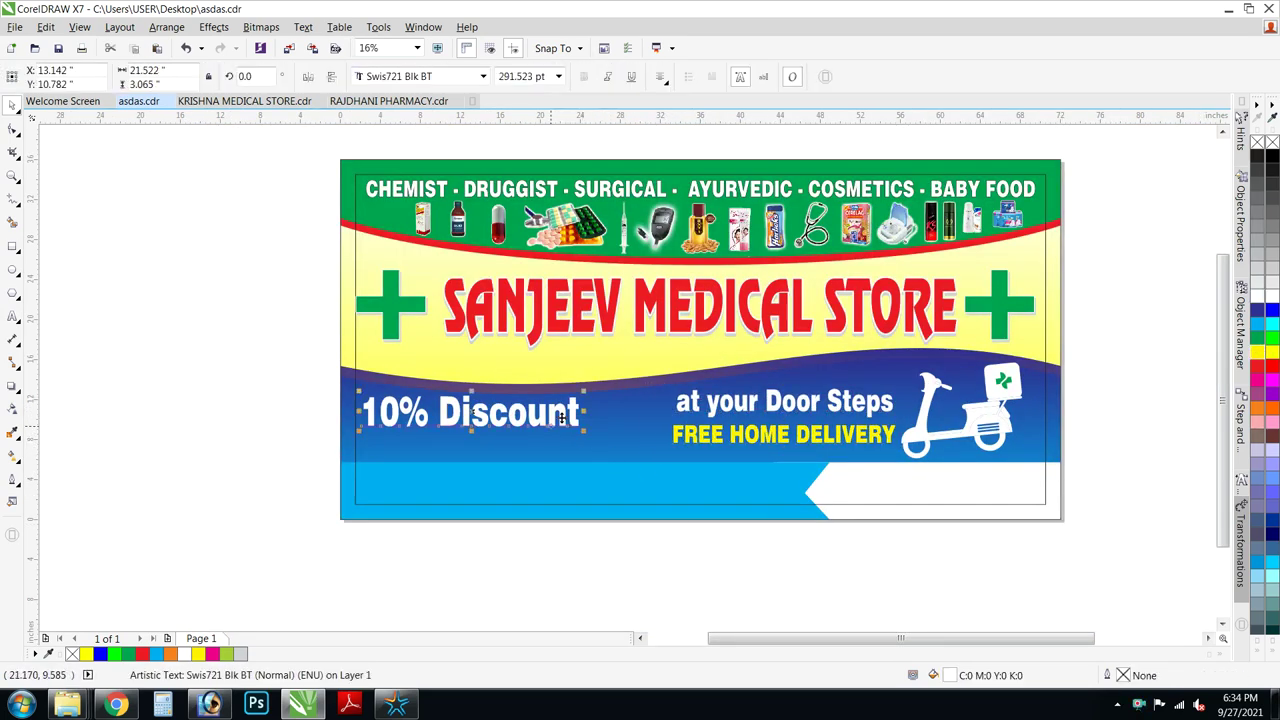
{"action": "scroll", "coordinate": [537, 425], "scroll_direction": "up", "scroll_amount": 1}
{"action": "left_click_drag", "start_coordinate": [541, 418], "coordinate": [546, 430]}
{"action": "left_click_drag", "start_coordinate": [356, 402], "coordinate": [737, 421]}
{"action": "key", "text": "shift+F3"}
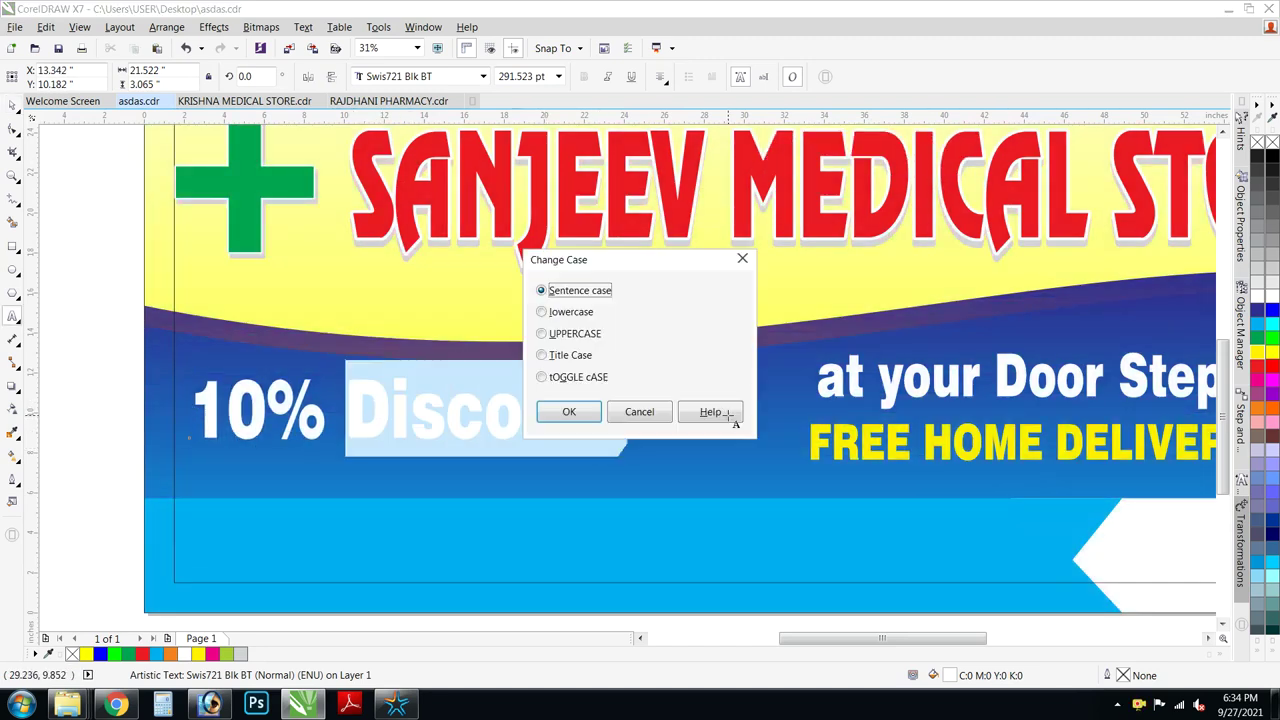
{"action": "key", "text": "u"}
{"action": "key", "text": "Return"}
{"action": "key", "text": "ctrl+space"}
Size the "10% DISCOUNT" line about 25.9 inches wide and stretch it slightly taller.
{"action": "mouse_move", "coordinate": [595, 390]}
{"action": "left_mouse_down"}
{"action": "mouse_move", "coordinate": [559, 406]}
{"action": "mouse_move", "coordinate": [575, 404]}
{"action": "left_mouse_up"}
{"action": "key", "text": "ctrl+z"}
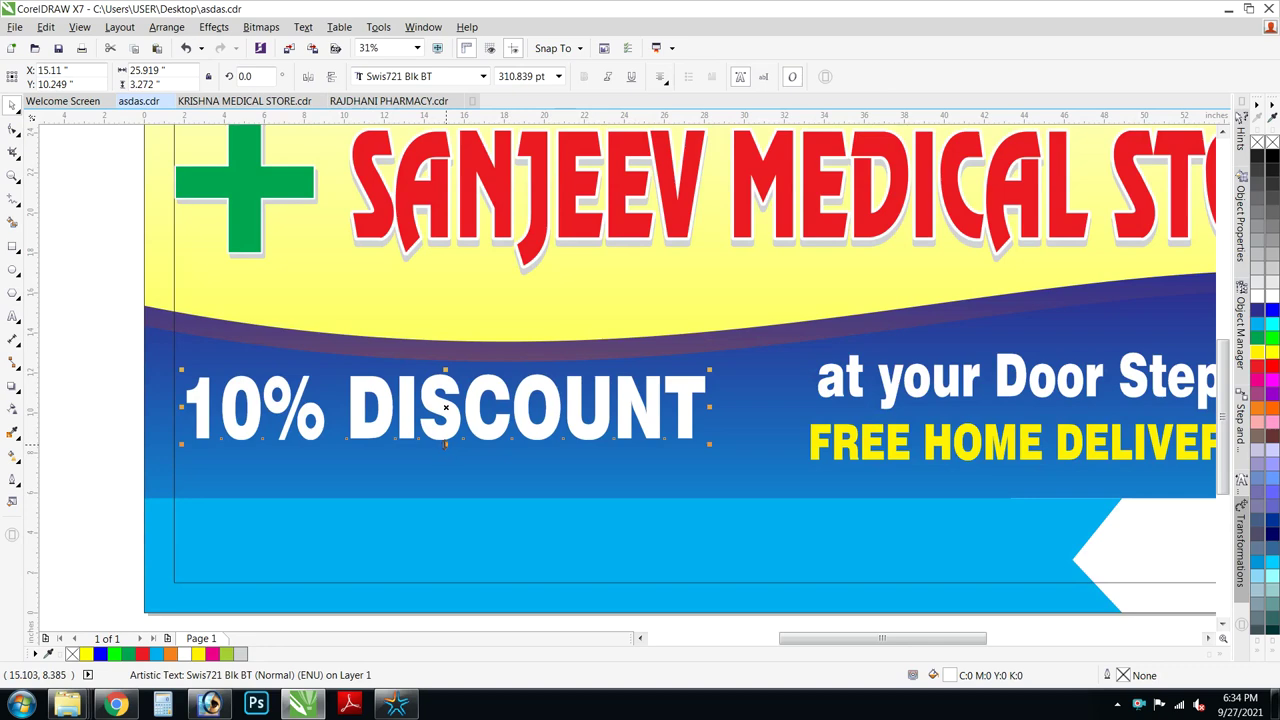
{"action": "left_click_drag", "start_coordinate": [445, 444], "coordinate": [445, 456]}
Make a smaller copy of the "10% DISCOUNT" line below it and replace its text with "in All Medicines".
{"action": "left_click_drag", "start_coordinate": [679, 445], "coordinate": [376, 500]}
{"action": "right_click", "coordinate": [689, 536]}
{"action": "key", "text": "F8"}
{"action": "key", "text": "ctrl+a"}
{"action": "type", "text": "i"}
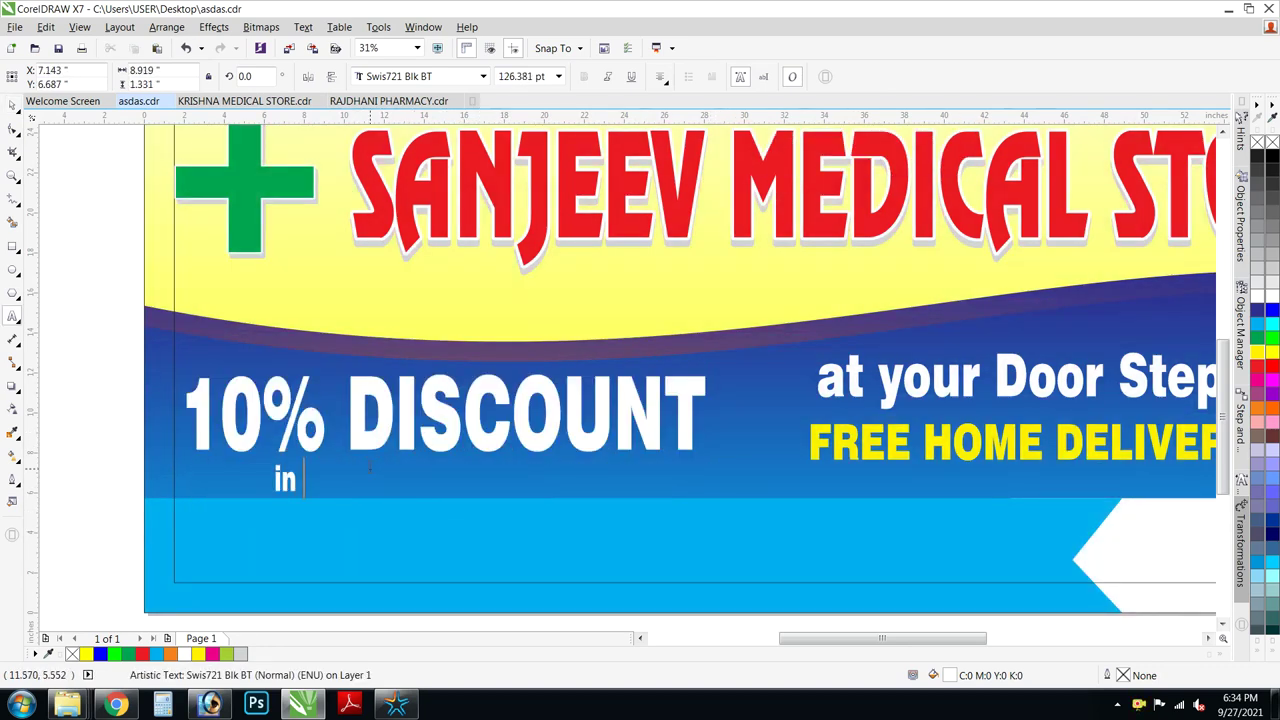
{"action": "type", "text": "in All Medic"}
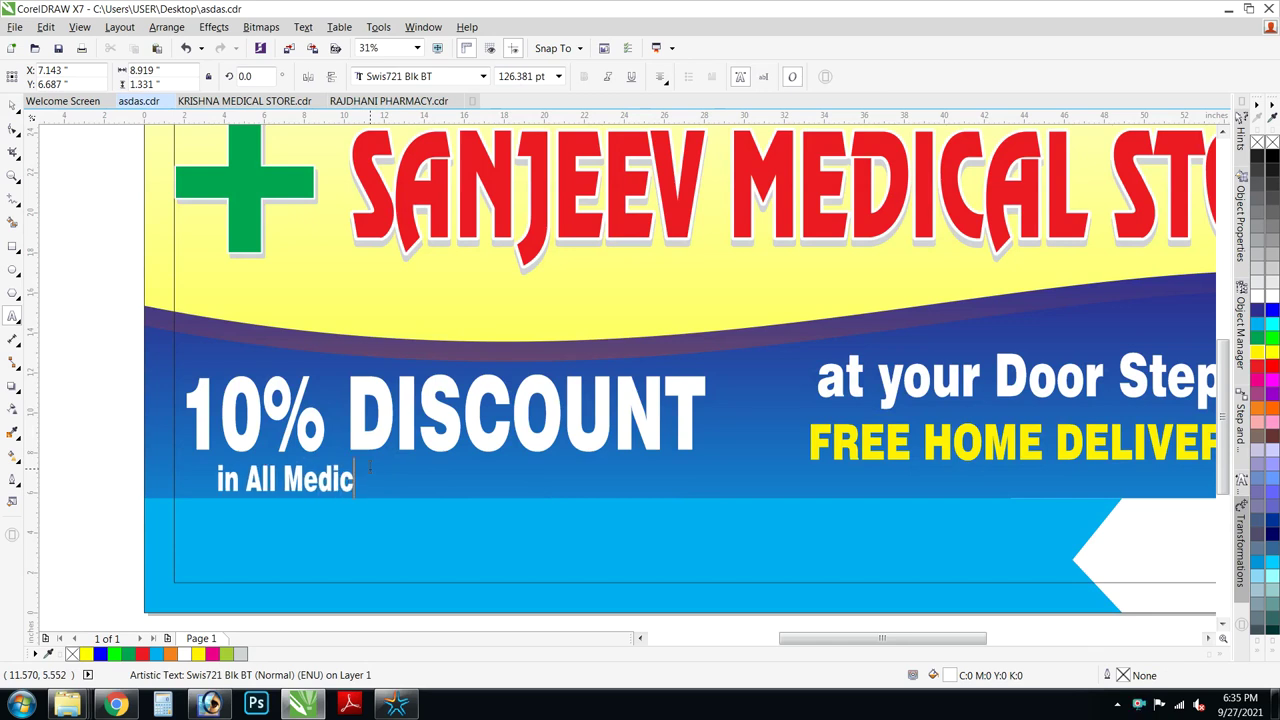
{"action": "type", "text": "ines"}
Convert the whole "in All Medicines" line to uppercase.
{"action": "key", "text": "ctrl+a"}
{"action": "key", "text": "shift+F3"}
{"action": "key", "text": "u"}
{"action": "key", "text": "Return"}
{"action": "key", "text": "ctrl+space"}
Center the "IN ALL MEDICINES" line under "10% DISCOUNT" and compress the pair to about 5.2 inches high.
{"action": "left_click_drag", "start_coordinate": [400, 478], "coordinate": [543, 478]}
{"action": "left_click", "coordinate": [545, 437], "text": "shift"}
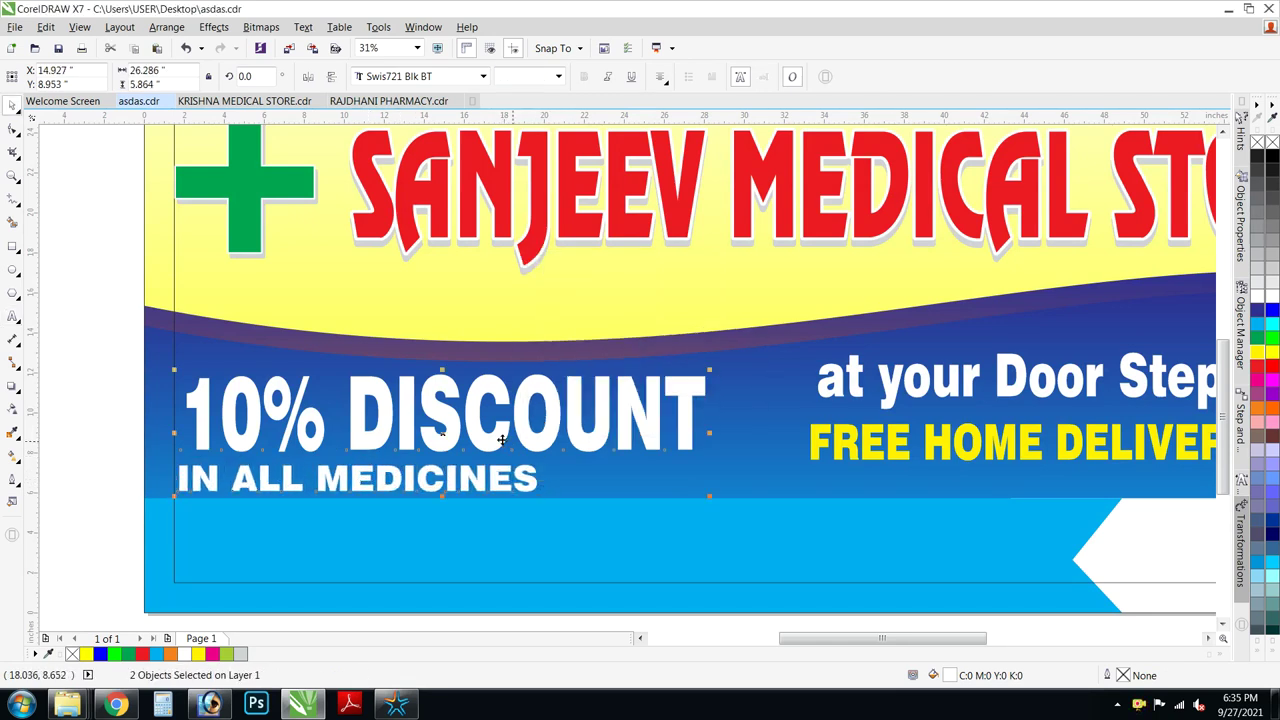
{"action": "key", "text": "c"}
{"action": "left_click_drag", "start_coordinate": [445, 498], "coordinate": [445, 484]}
{"action": "scroll", "coordinate": [510, 471], "scroll_direction": "down", "scroll_amount": 2}
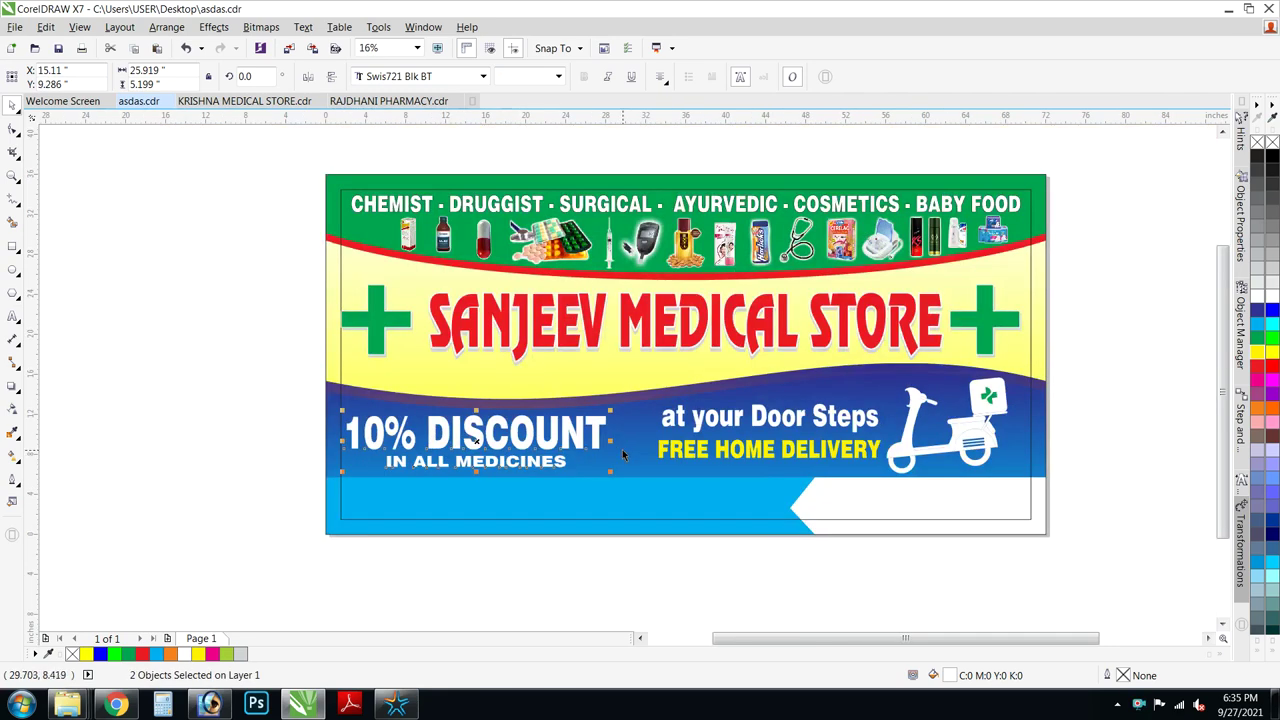
Give the two discount lines a 4 pt black outline placed behind the fill and scaling with the object.
{"action": "key", "text": "F12"}
{"action": "left_click", "coordinate": [542, 238]}
{"action": "left_click", "coordinate": [514, 357]}
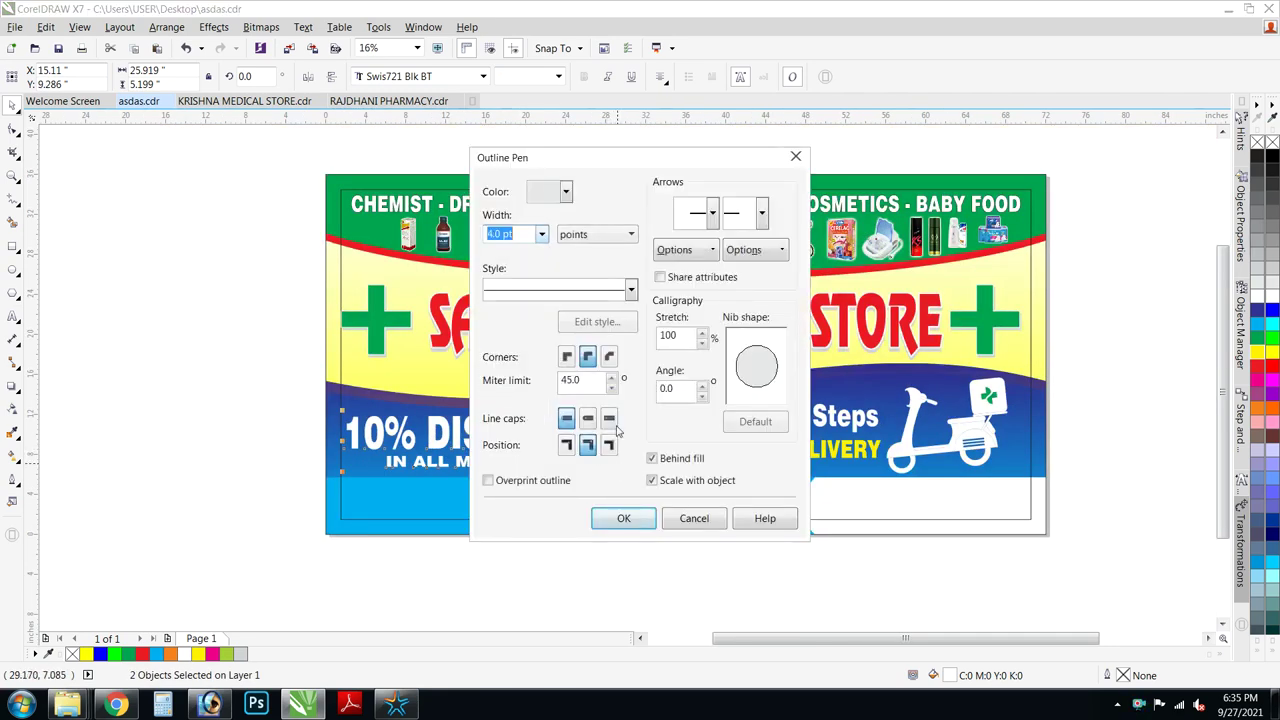
{"action": "key", "text": "Return"}
{"action": "right_click", "coordinate": [1254, 160]}
{"action": "left_click", "coordinate": [705, 571]}
Apply a 4 pt black outline behind the fill to the "at your Door Steps" and "FREE HOME DELIVERY" lines.
{"action": "left_click", "coordinate": [757, 447]}
{"action": "left_click", "coordinate": [776, 420], "text": "shift"}
{"action": "scroll", "coordinate": [785, 450], "scroll_direction": "up", "scroll_amount": 1}
{"action": "key", "text": "F12"}
{"action": "left_click", "coordinate": [541, 234]}
{"action": "left_click", "coordinate": [503, 357]}
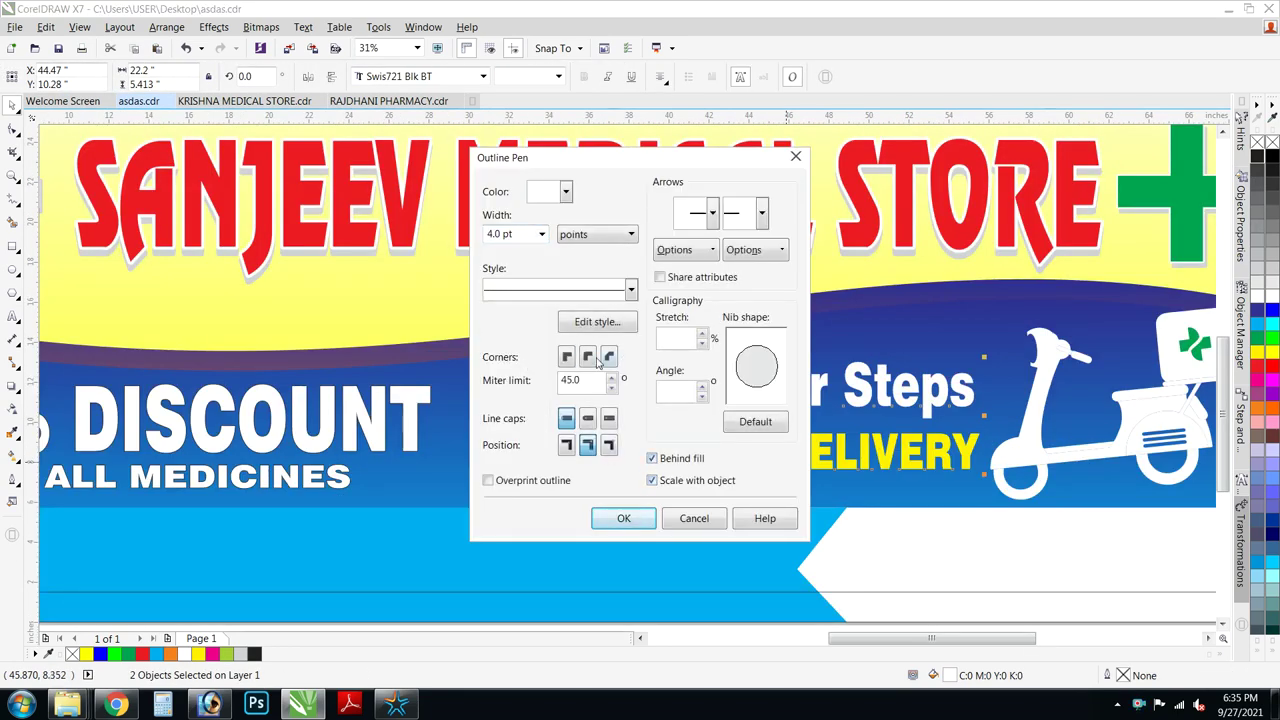
{"action": "key", "text": "Return"}
{"action": "right_click", "coordinate": [1255, 160]}
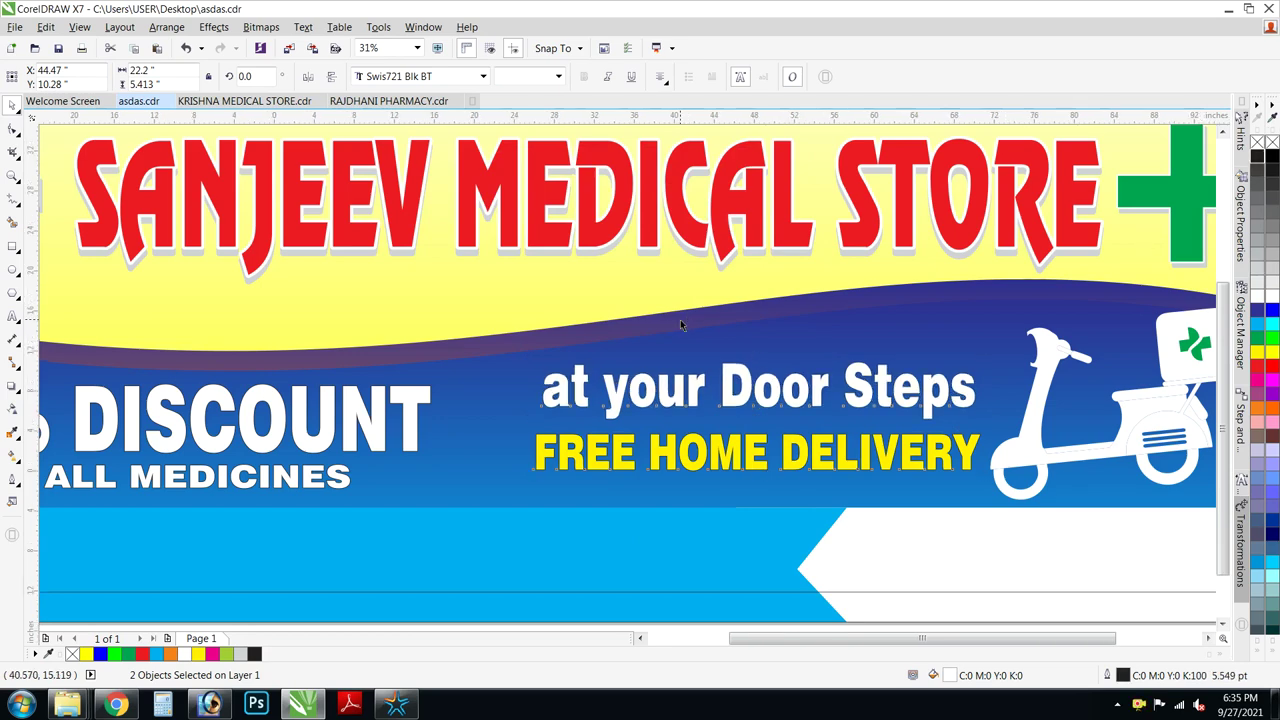
{"action": "scroll", "coordinate": [680, 319], "scroll_direction": "down", "scroll_amount": 1}
{"action": "left_click", "coordinate": [674, 523]}
Draw a vertical divider about 5.6 inches long between the discount and delivery texts, with a 12 pt line width.
{"action": "scroll", "coordinate": [629, 417], "scroll_direction": "up", "scroll_amount": 1}
{"action": "key", "text": "F5"}
{"action": "left_click_drag", "start_coordinate": [529, 268], "coordinate": [529, 380]}
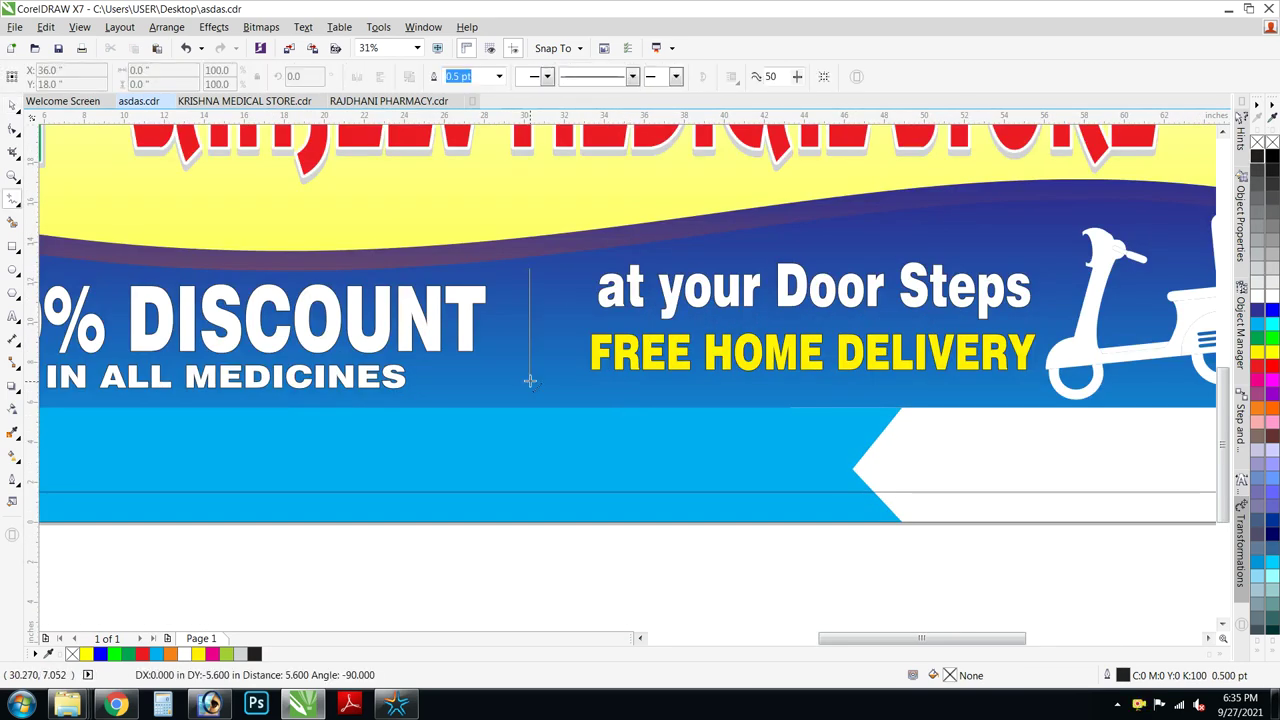
{"action": "left_click", "coordinate": [499, 76]}
{"action": "left_click", "coordinate": [461, 243]}
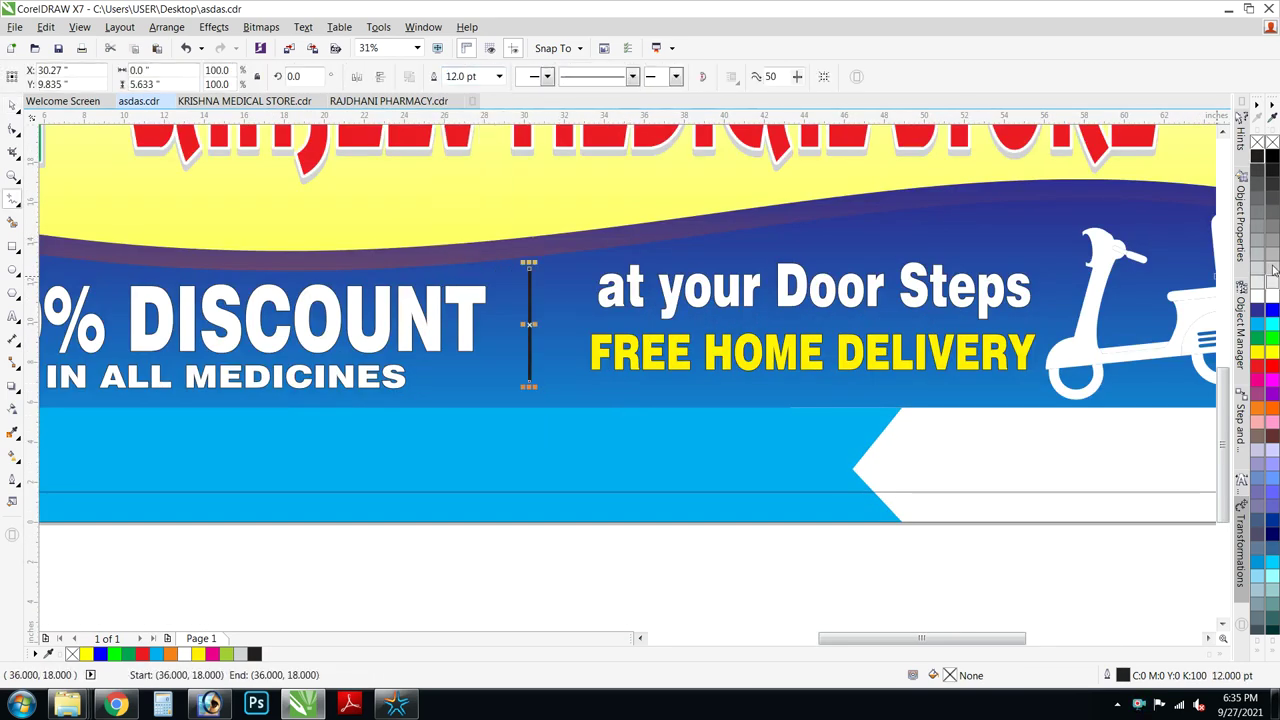
{"action": "scroll", "coordinate": [628, 515], "scroll_direction": "down", "scroll_amount": 2}
{"action": "key", "text": "space"}
{"action": "left_click", "coordinate": [637, 549]}
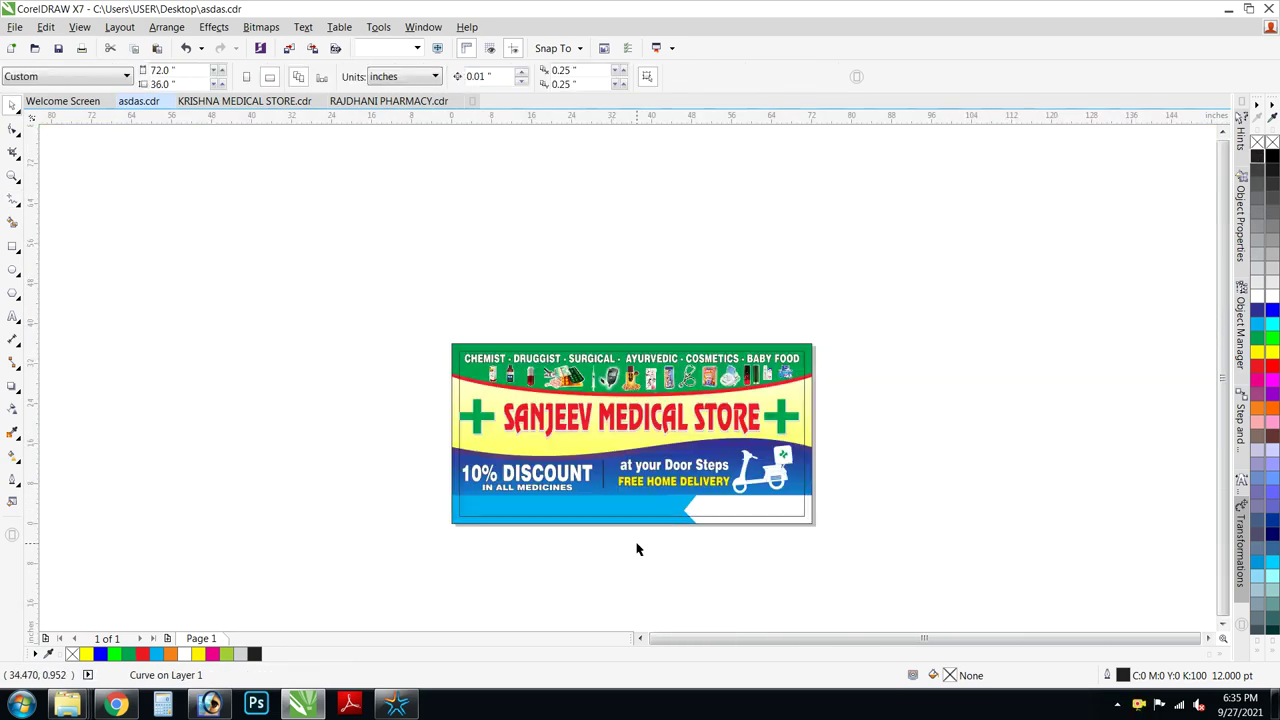
Copy the "at your Door Steps" line into the white end of the bottom strip and fill the copy black.
{"action": "left_click_drag", "start_coordinate": [386, 250], "coordinate": [924, 558]}
{"action": "key", "text": "shift+F2"}
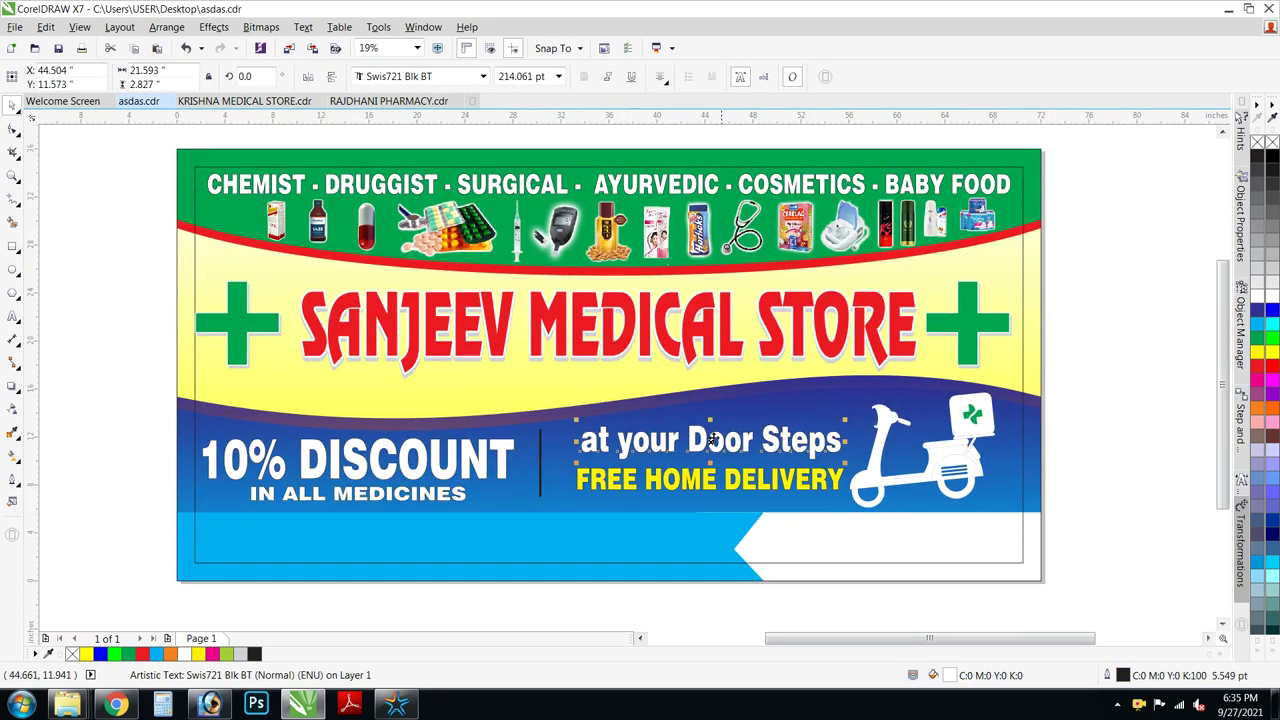
{"action": "left_click_drag", "start_coordinate": [712, 440], "coordinate": [889, 536]}
{"action": "right_click", "coordinate": [889, 536]}
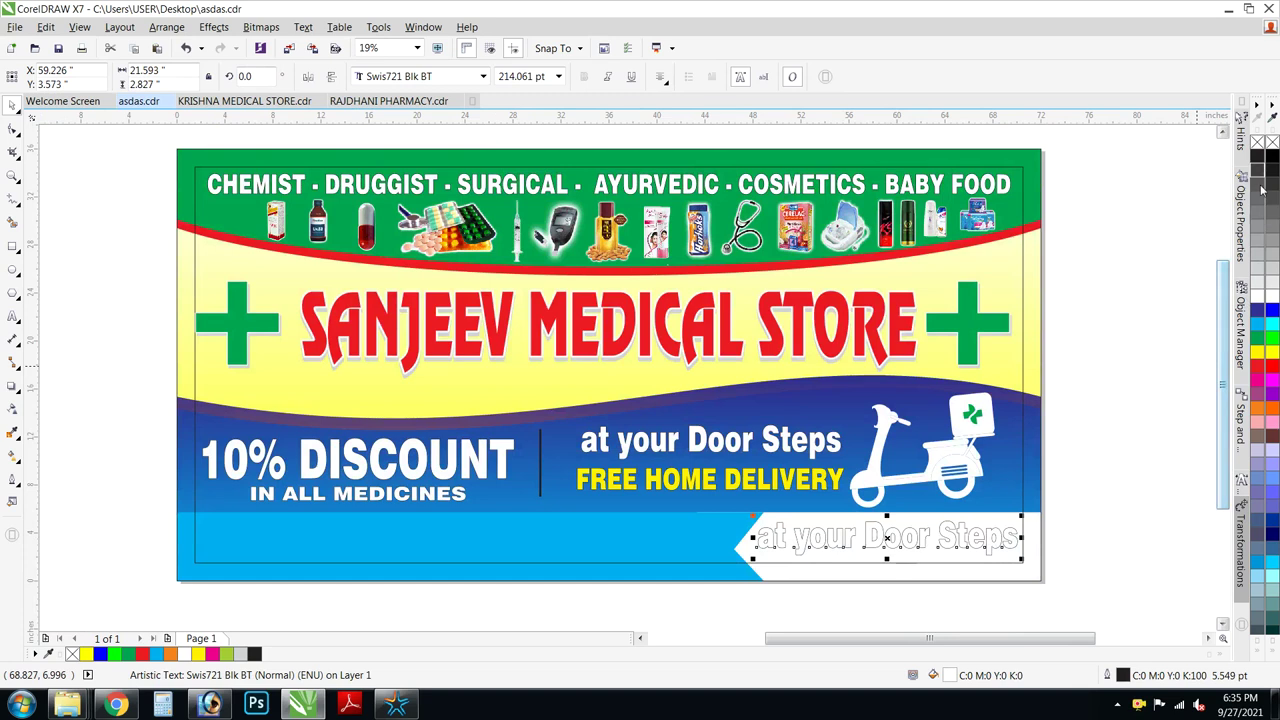
{"action": "left_click", "coordinate": [1258, 156]}
Replace the copied text with the store's phone number, scale it to about 20.3 inches wide and give it a white outline.
{"action": "key", "text": "F8"}
{"action": "key", "text": "ctrl+a"}
{"action": "type", "text": "8586"}
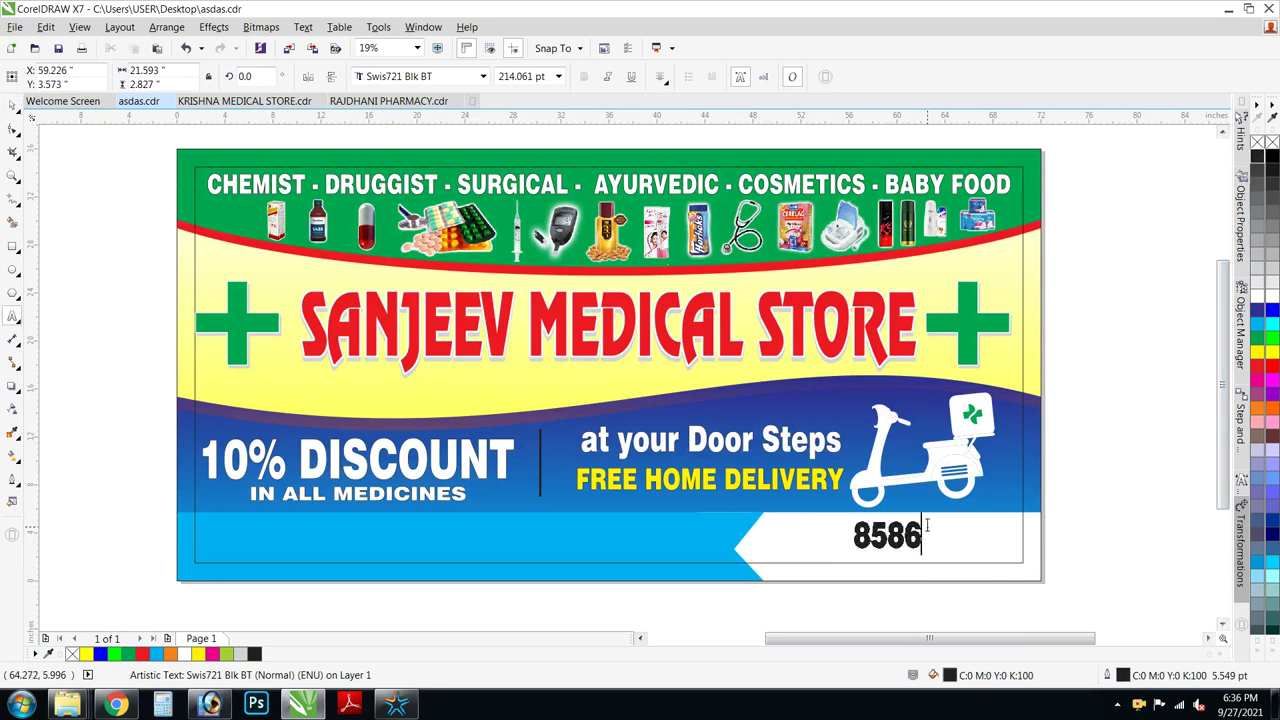
{"action": "type", "text": "07XXXX"}
{"action": "key", "text": "ctrl+space"}
{"action": "left_click_drag", "start_coordinate": [977, 557], "coordinate": [1015, 538]}
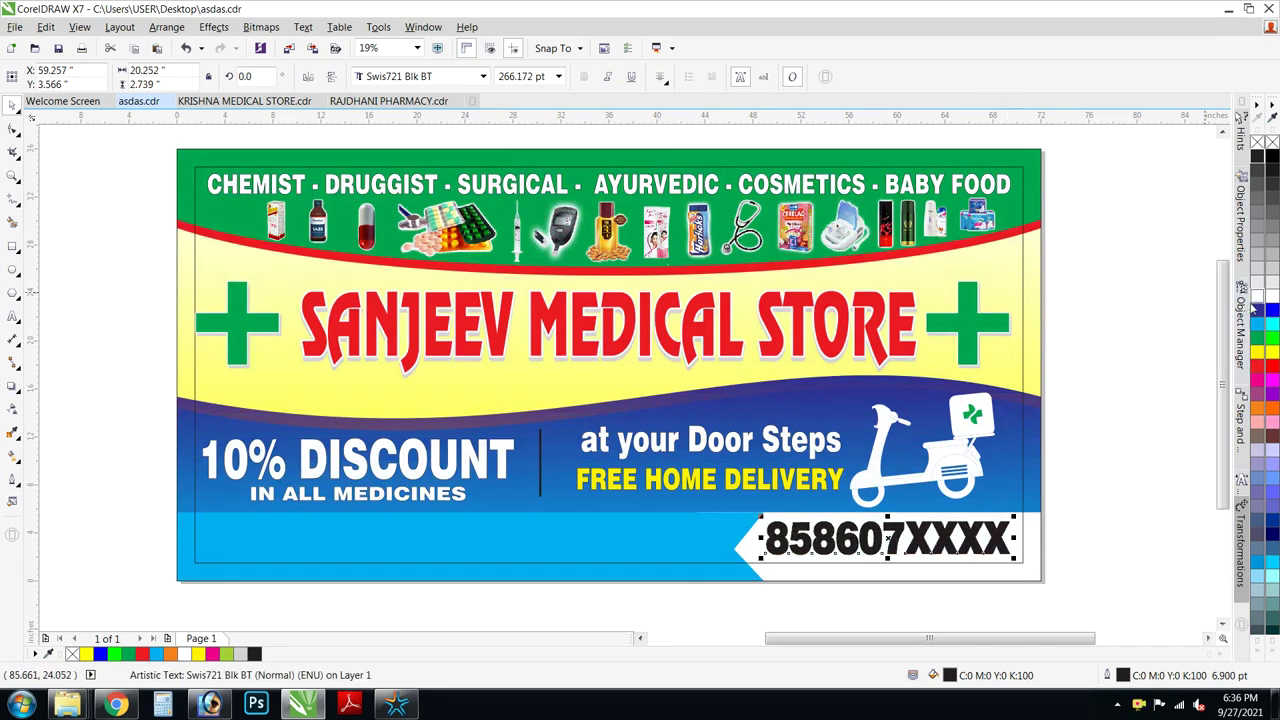
{"action": "right_click", "coordinate": [1257, 296]}
{"action": "left_click", "coordinate": [1073, 436]}
Copy the phone number line across to the cyan strip and replace its text with "Ratanpura-Mau".
{"action": "left_click", "coordinate": [853, 544]}
{"action": "left_click", "coordinate": [855, 552]}
{"action": "left_click_drag", "start_coordinate": [856, 552], "coordinate": [350, 562], "text": "ctrl"}
{"action": "right_click", "coordinate": [350, 563]}
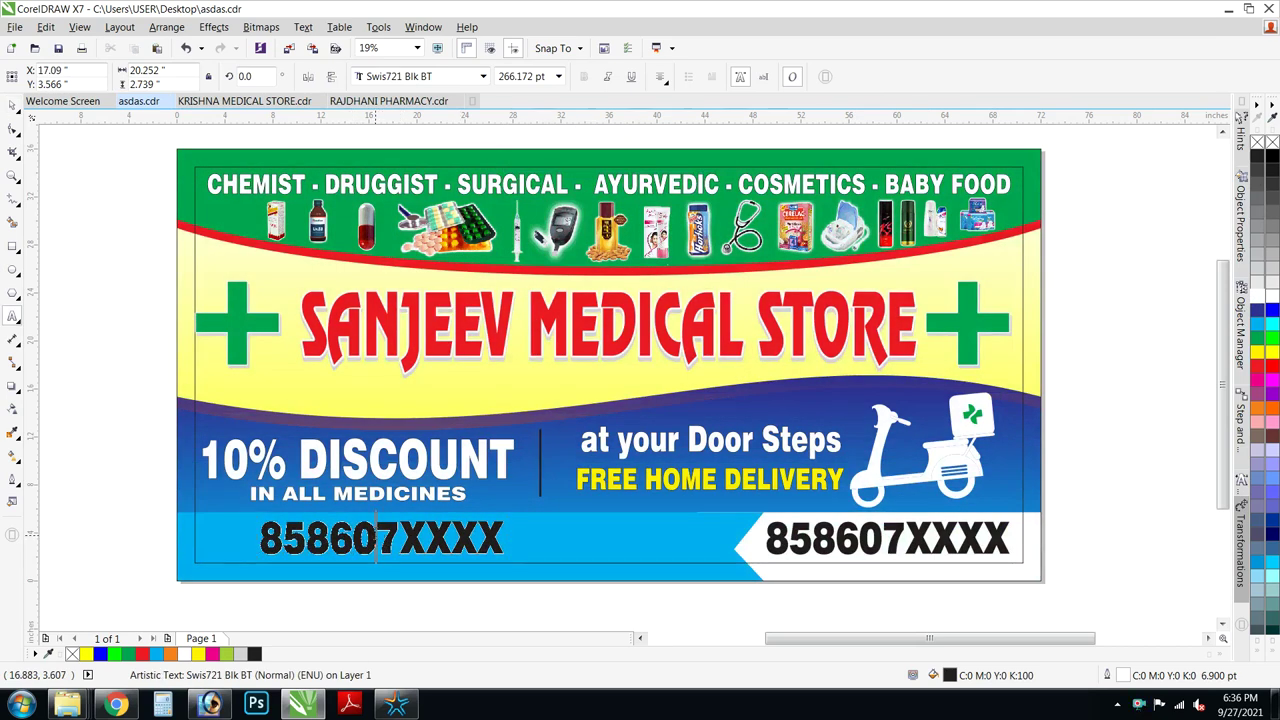
{"action": "double_click", "coordinate": [376, 540]}
{"action": "left_click", "coordinate": [452, 540]}
{"action": "double_click", "coordinate": [452, 540]}
{"action": "type", "text": "Ratan"}
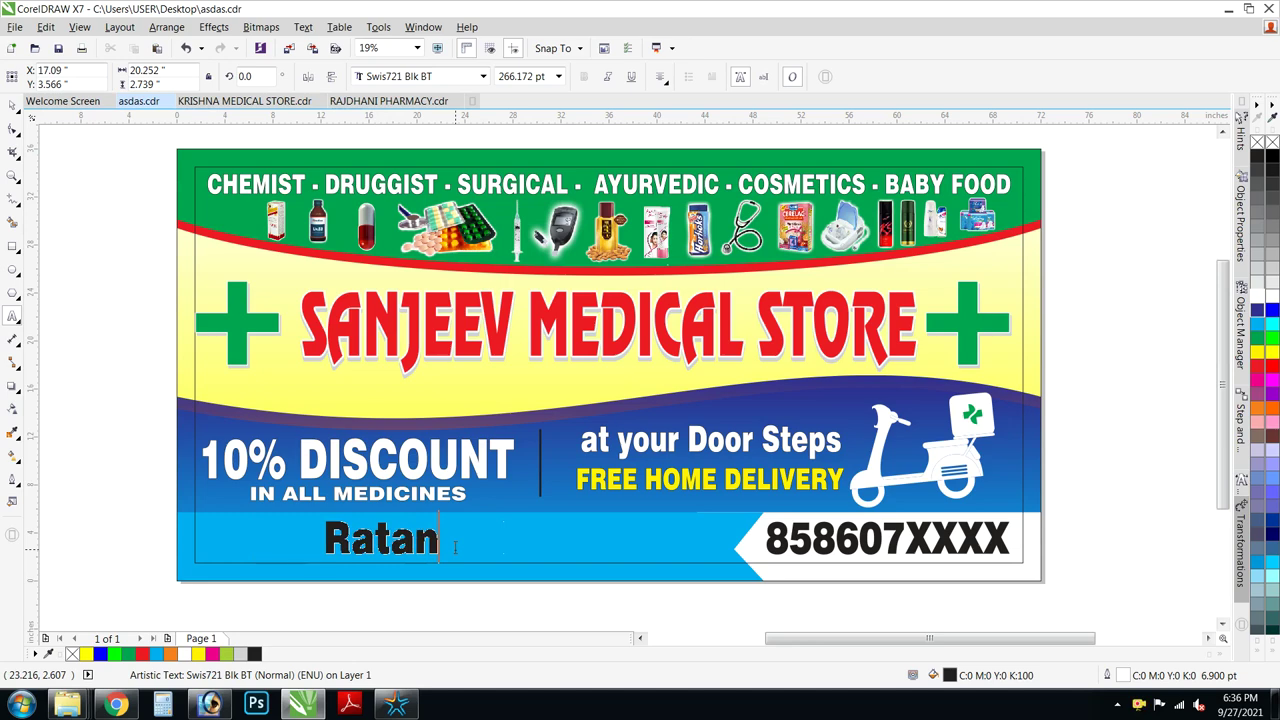
{"action": "type", "text": "pura"}
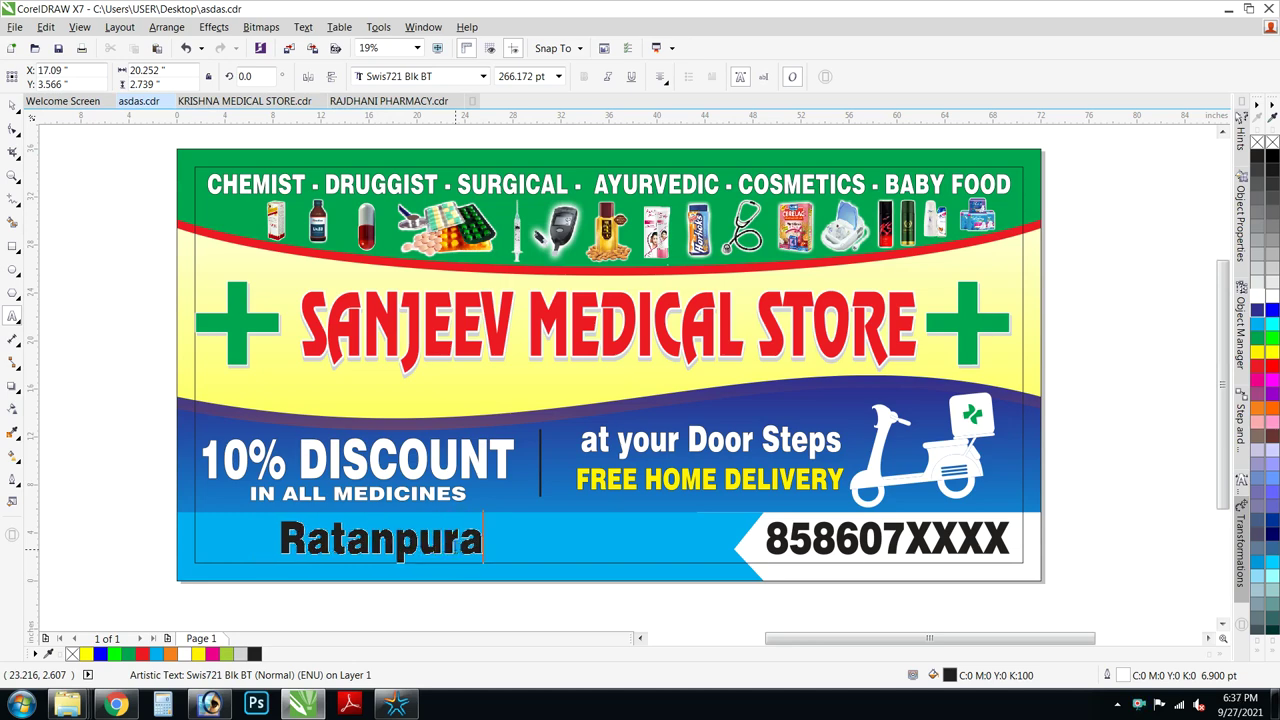
{"action": "type", "text": "-Mau"}
Change the whole "Ratanpura-Mau" line to uppercase.
{"action": "key", "text": "ctrl+a"}
{"action": "key", "text": "shift+F3"}
{"action": "key", "text": "Down"}
{"action": "key", "text": "Down"}
{"action": "key", "text": "Return"}
{"action": "key", "text": "ctrl+space"}
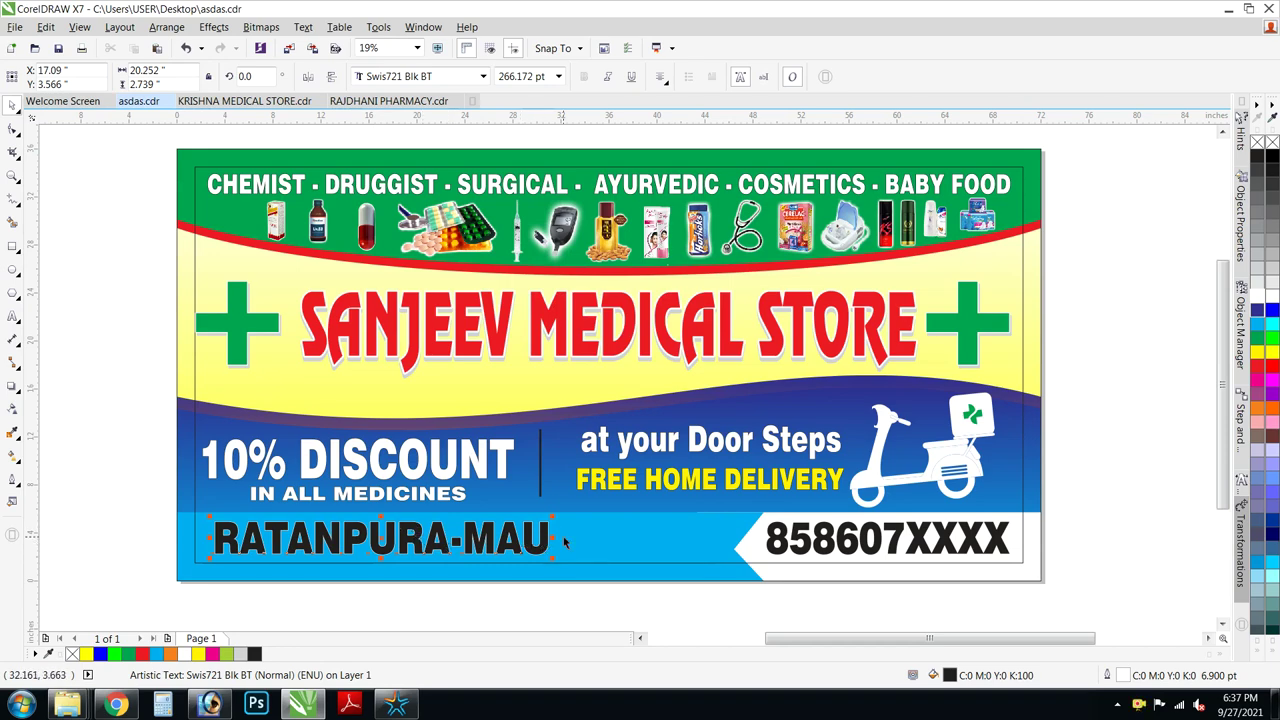
Stretch the "RATANPURA-MAU" line to about 39.1 inches wide, with a white fill and a dark blue hairline outline.
{"action": "left_click_drag", "start_coordinate": [553, 541], "coordinate": [680, 540]}
{"action": "left_click", "coordinate": [1257, 296]}
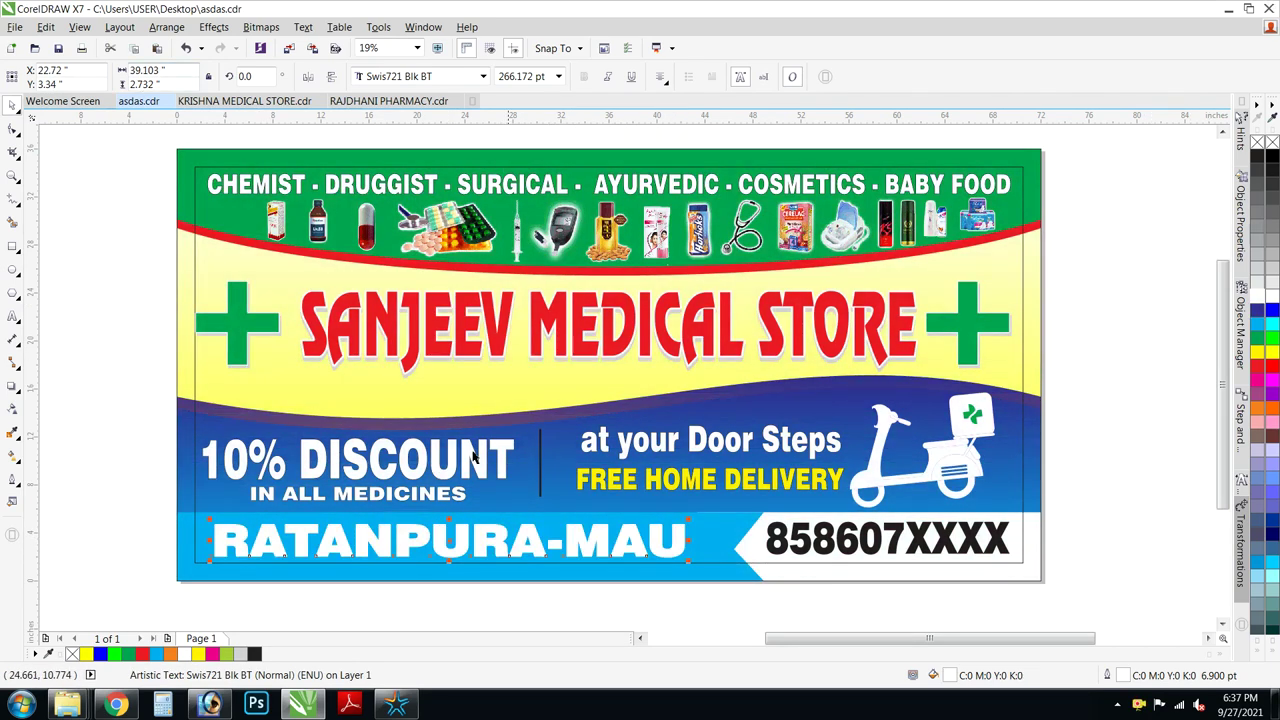
{"action": "right_click", "coordinate": [1257, 142]}
{"action": "right_click", "coordinate": [1259, 309]}
{"action": "key", "text": "F12"}
{"action": "key", "text": "Escape"}
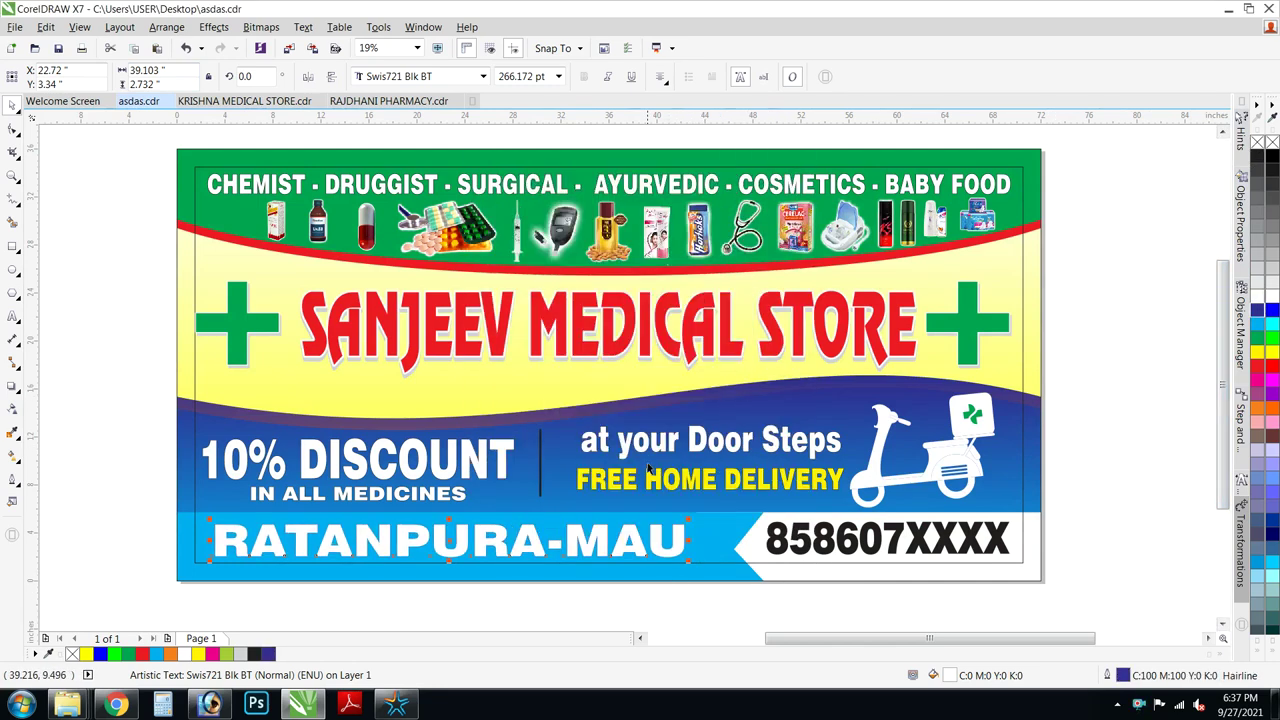
Fill "RATANPURA-MAU" black and give it a 12 pt white outline placed behind the fill and scaling with the object.
{"action": "left_click", "coordinate": [1257, 157]}
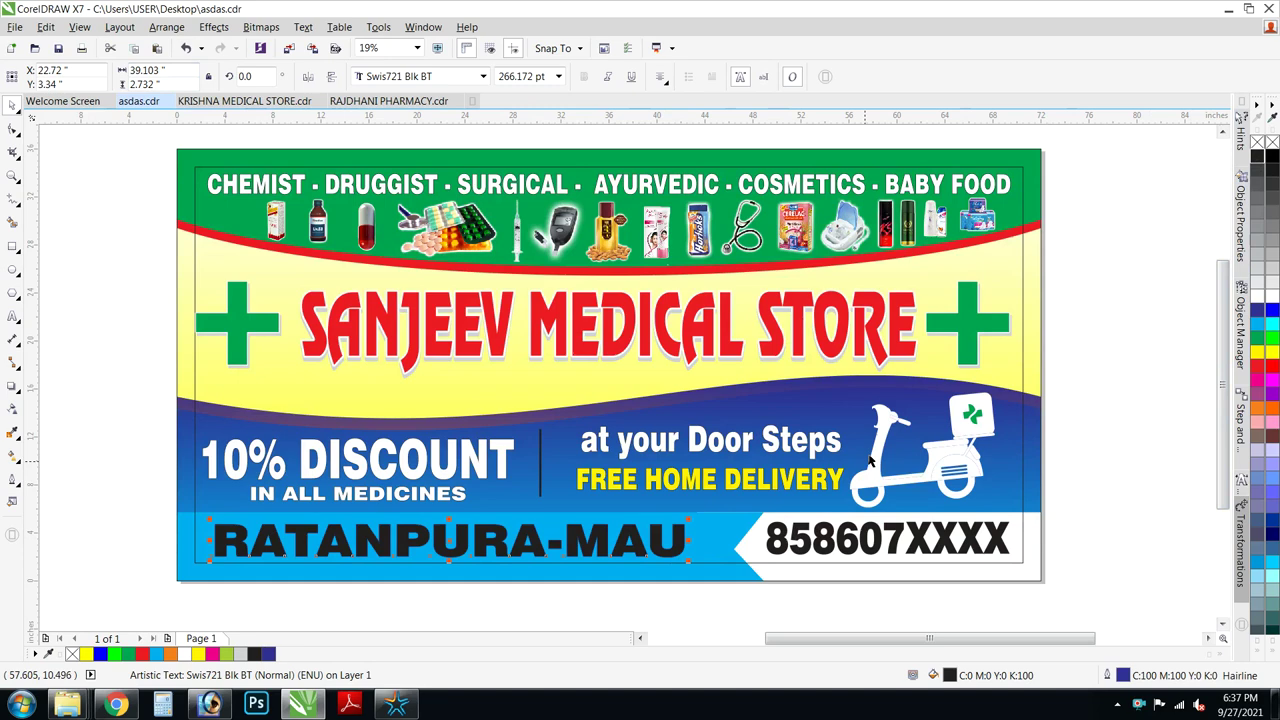
{"action": "key", "text": "F12"}
{"action": "left_click", "coordinate": [541, 234]}
{"action": "left_click", "coordinate": [515, 400]}
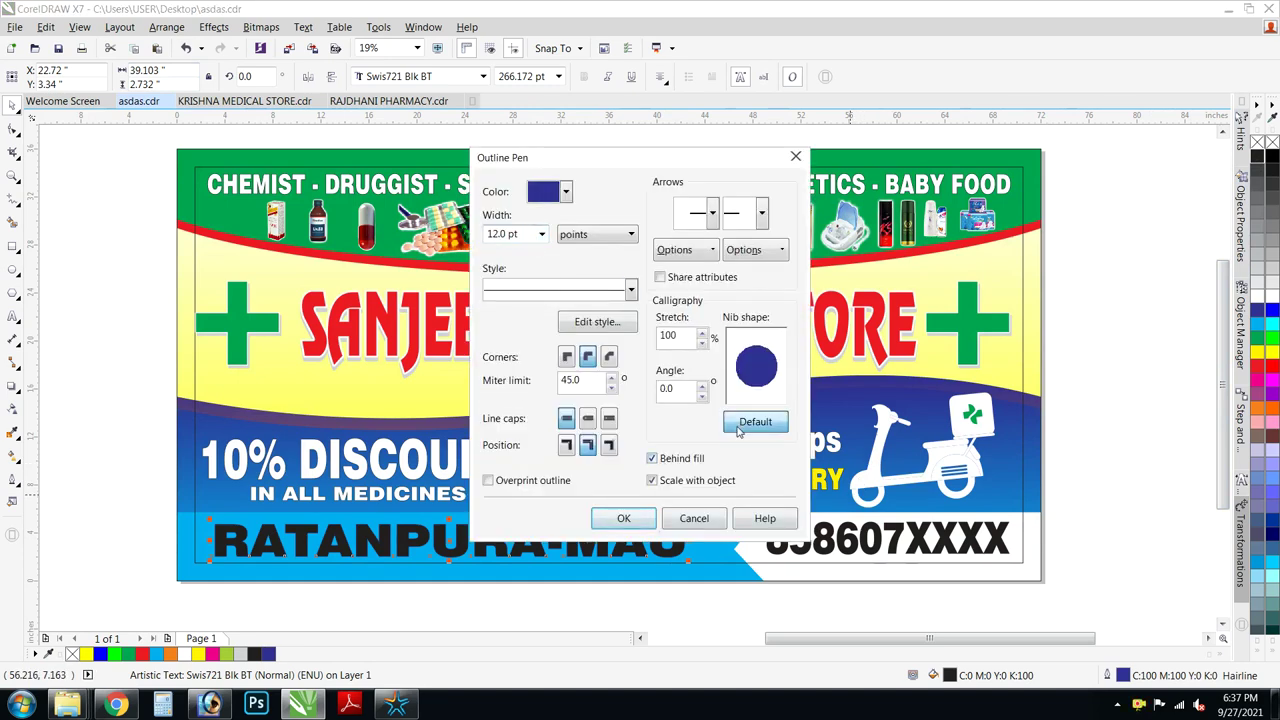
{"action": "left_click", "coordinate": [623, 518]}
{"action": "left_click", "coordinate": [666, 591]}
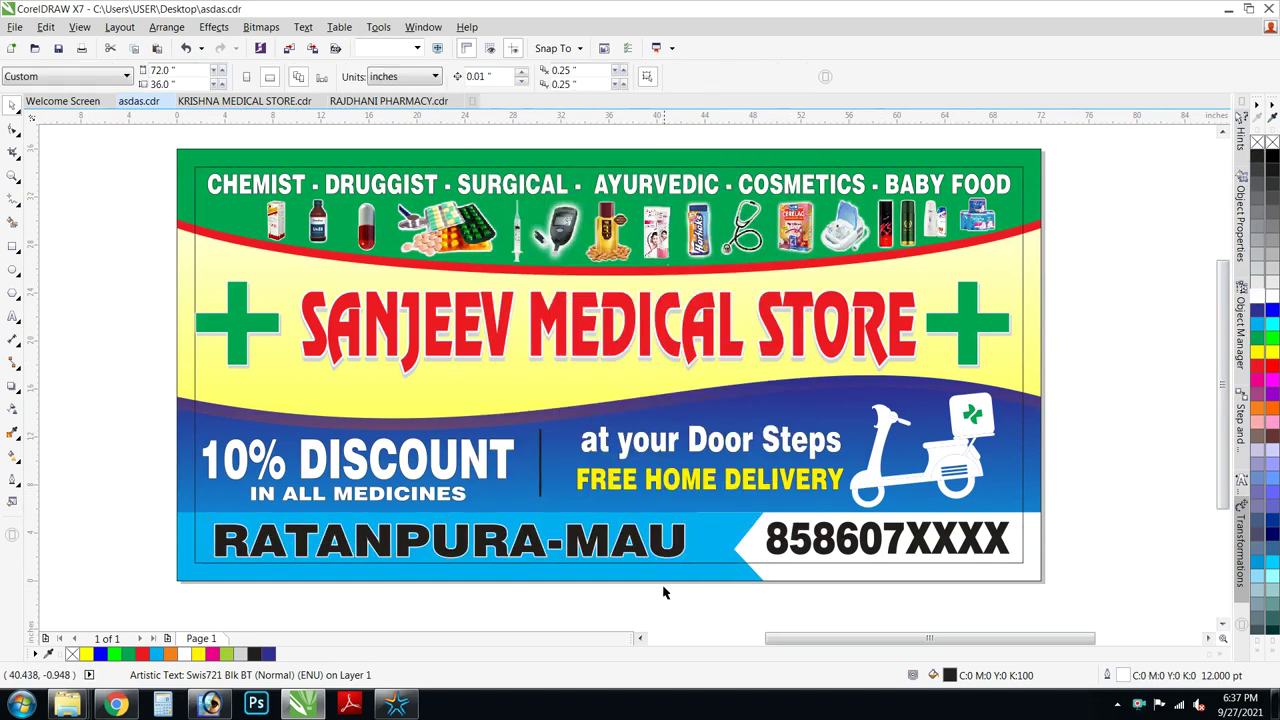
Inside the PowerClip, give the cyan bottom strip a linear fountain fill running from white at its top to cyan at its bottom.
{"action": "double_click", "coordinate": [666, 575]}
{"action": "left_click", "coordinate": [652, 574]}
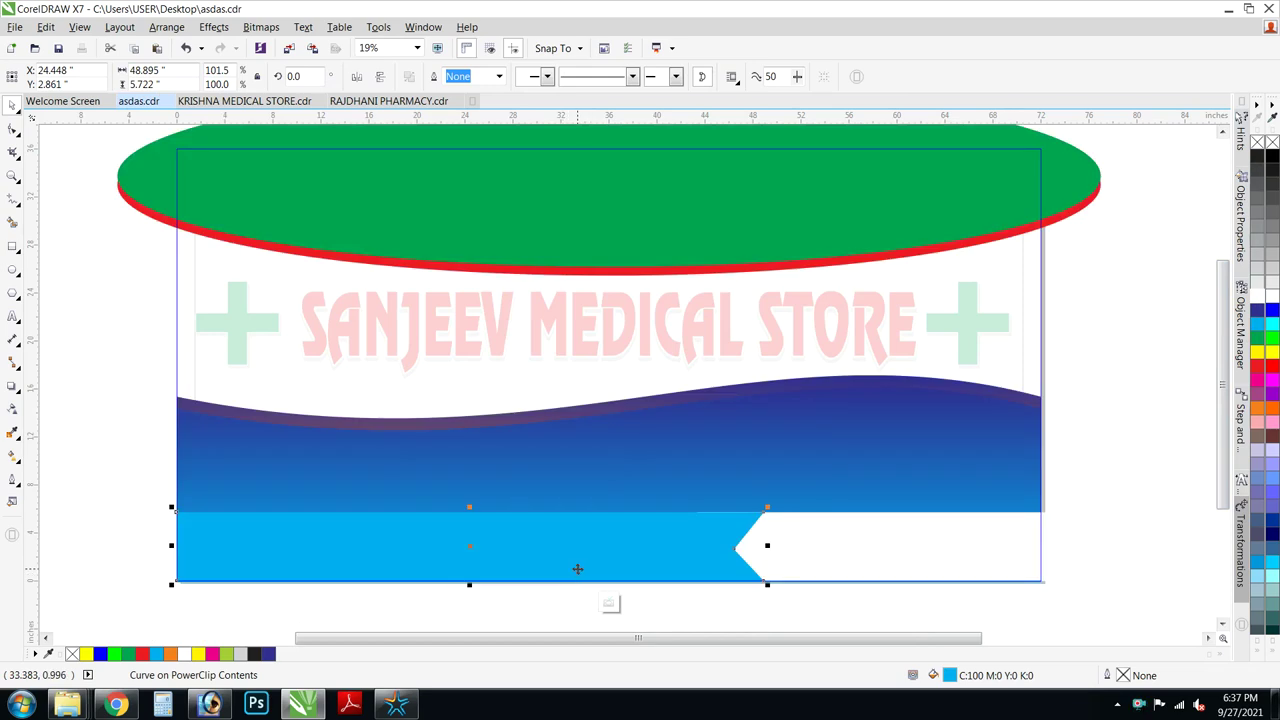
{"action": "key", "text": "F11"}
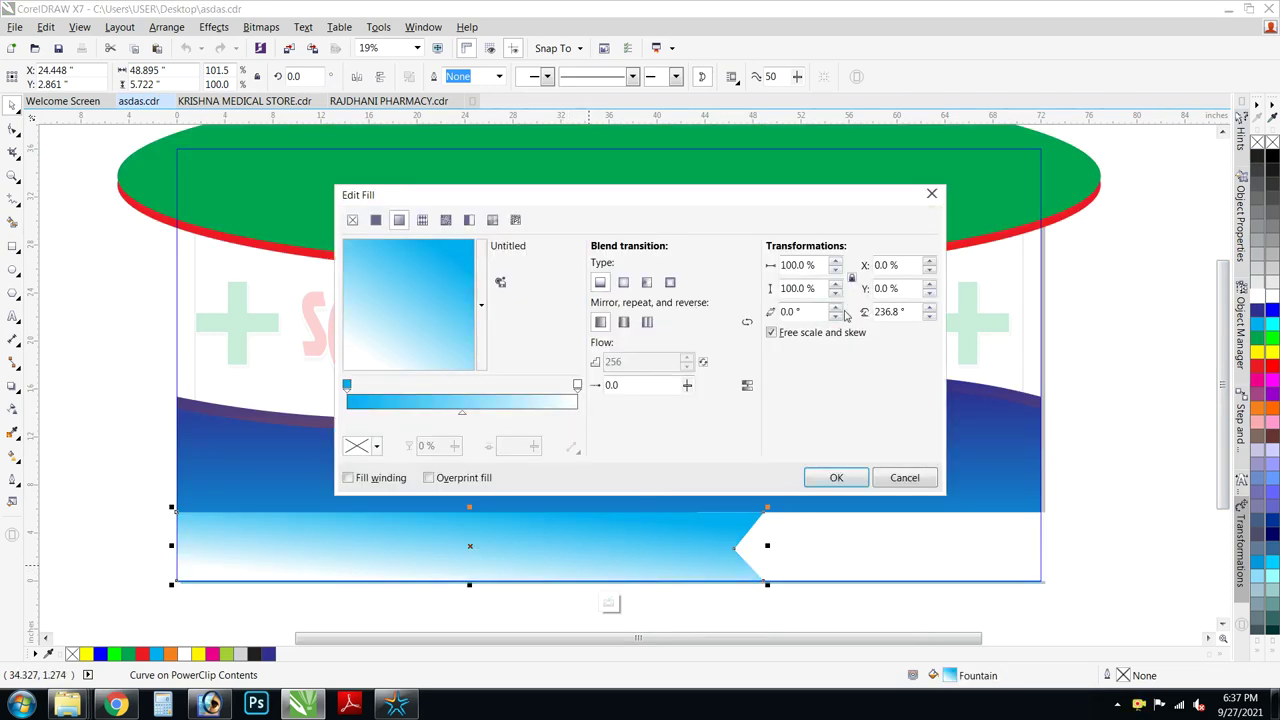
{"action": "left_click_drag", "start_coordinate": [419, 312], "coordinate": [403, 277]}
{"action": "left_click", "coordinate": [836, 477]}
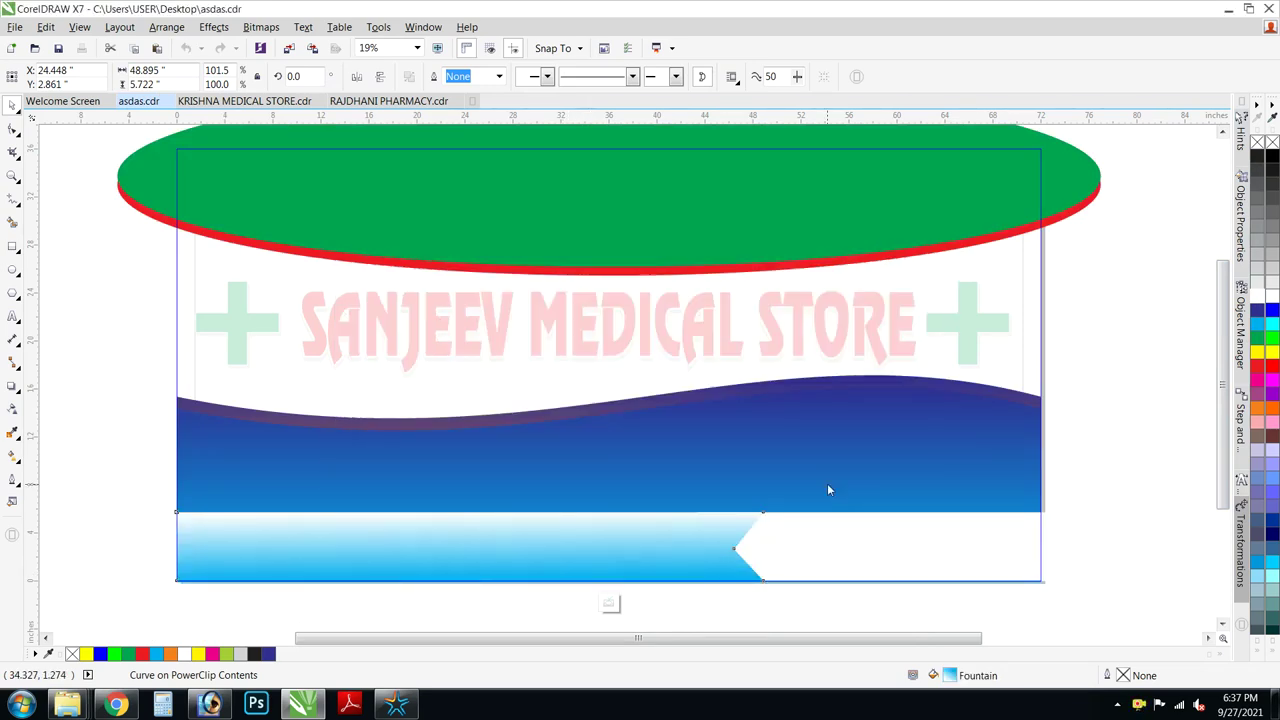
{"action": "left_click", "coordinate": [1113, 493]}
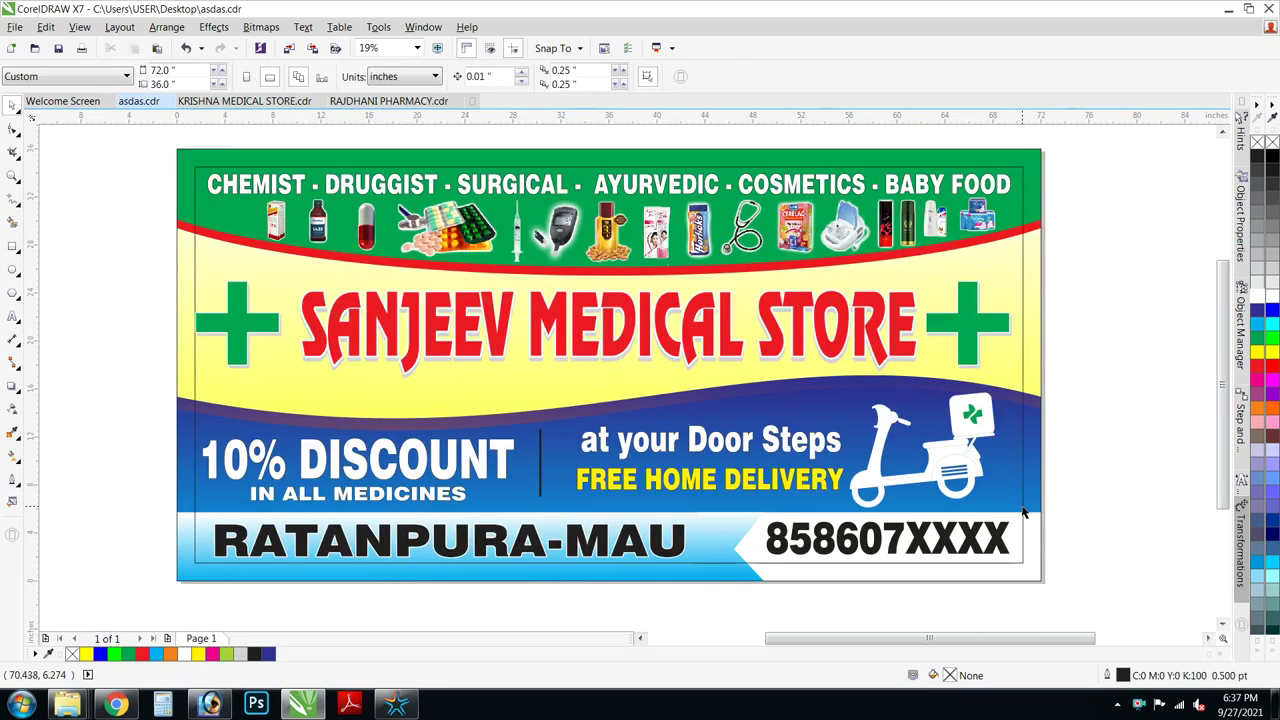
Fill "RATANPURA-MAU" red with a 36 pt white outline and remove the inner margin rectangle from the banner.
{"action": "left_click", "coordinate": [671, 549]}
{"action": "key", "text": "F12"}
{"action": "left_click", "coordinate": [541, 234]}
{"action": "left_click", "coordinate": [515, 440]}
{"action": "left_click", "coordinate": [634, 513]}
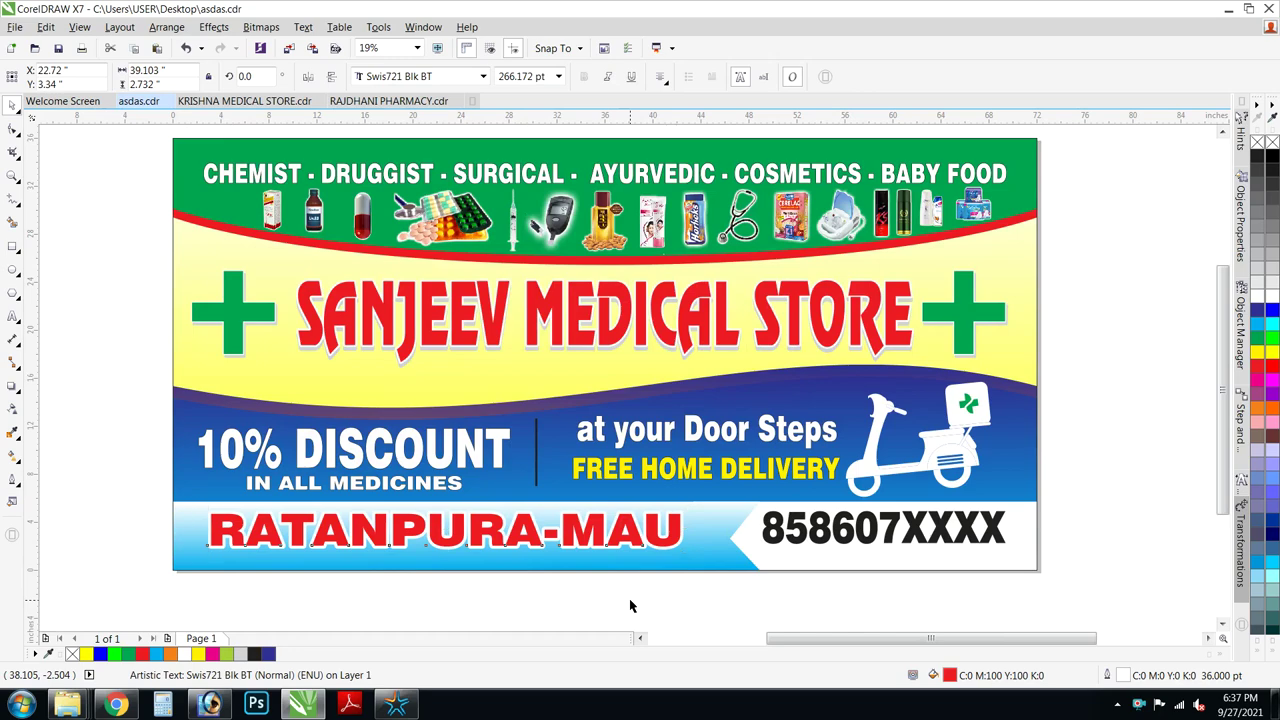
Fit the whole banner in view and check it in a full-screen preview.
{"action": "left_click", "coordinate": [631, 602]}
{"action": "scroll", "coordinate": [601, 474], "scroll_direction": "down", "scroll_amount": 1}
{"action": "left_click_drag", "start_coordinate": [324, 232], "coordinate": [906, 569]}
{"action": "key", "text": "F4"}
{"action": "key", "text": "F9"}
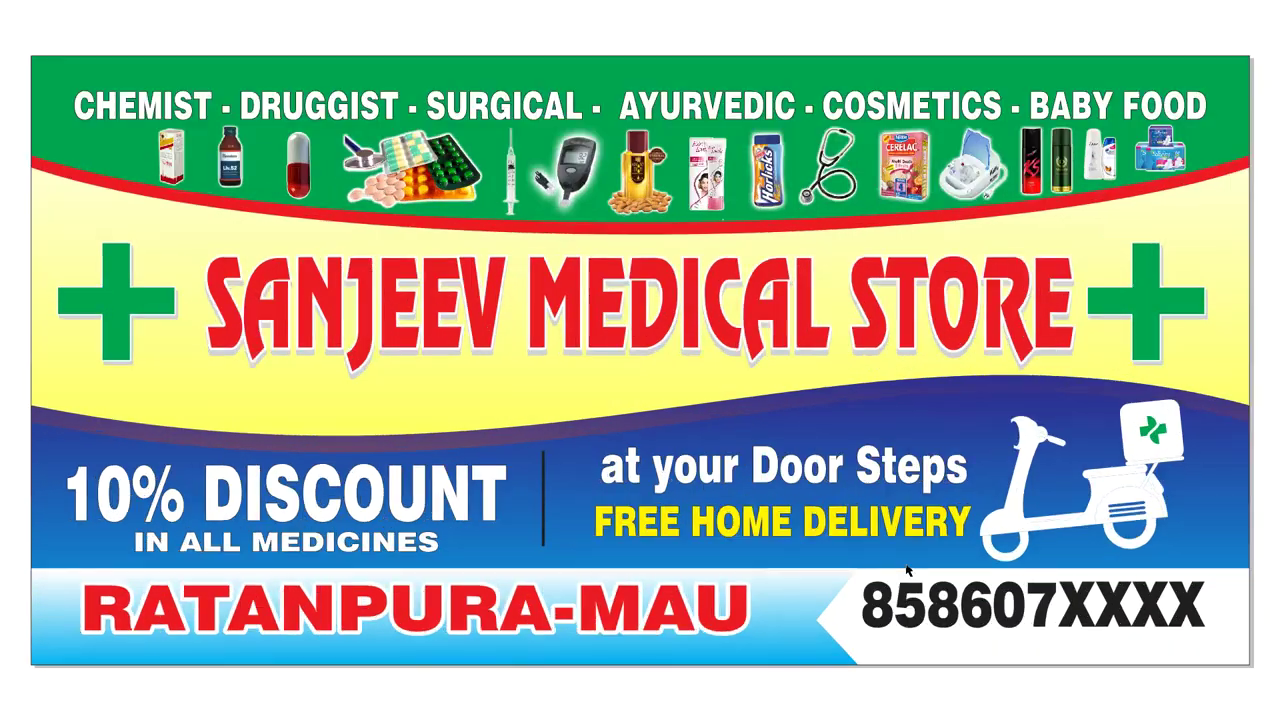